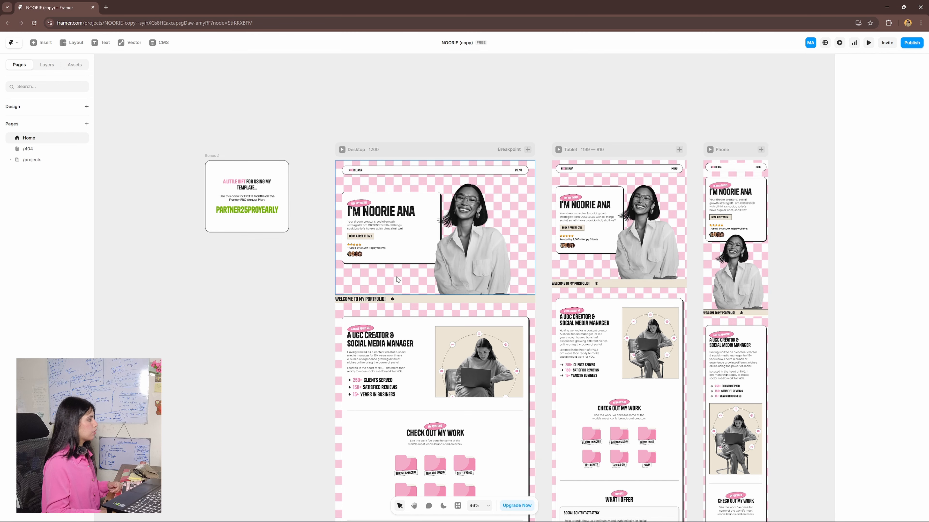
left_click_drag(271, 393, 306, 383)
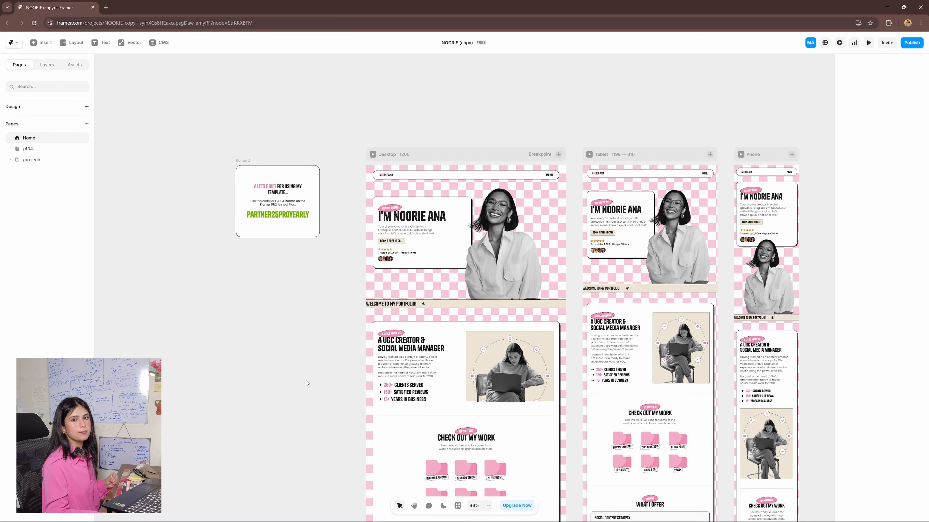
left_click_drag(305, 382, 328, 345)
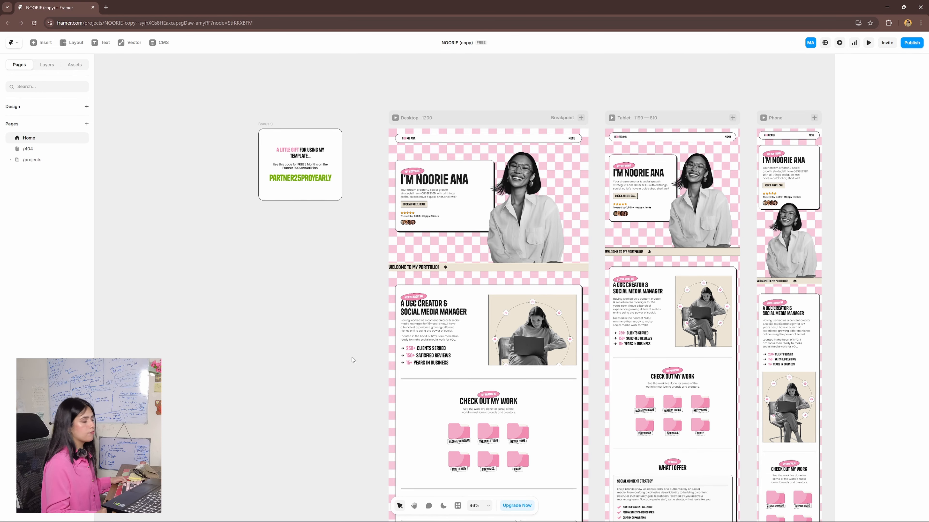
scroll(351, 357, "up", 5)
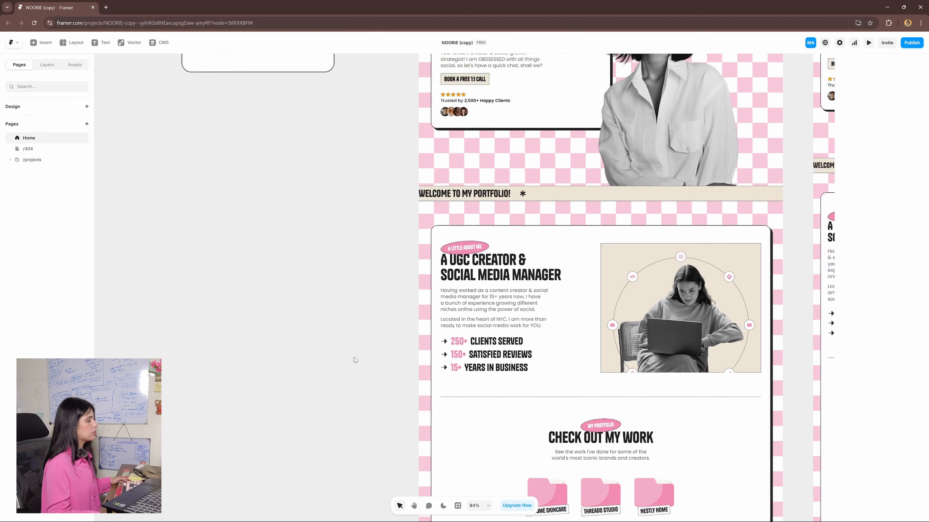
scroll(354, 357, "down", 4)
scroll(356, 359, "up", 1)
scroll(356, 359, "right", 1)
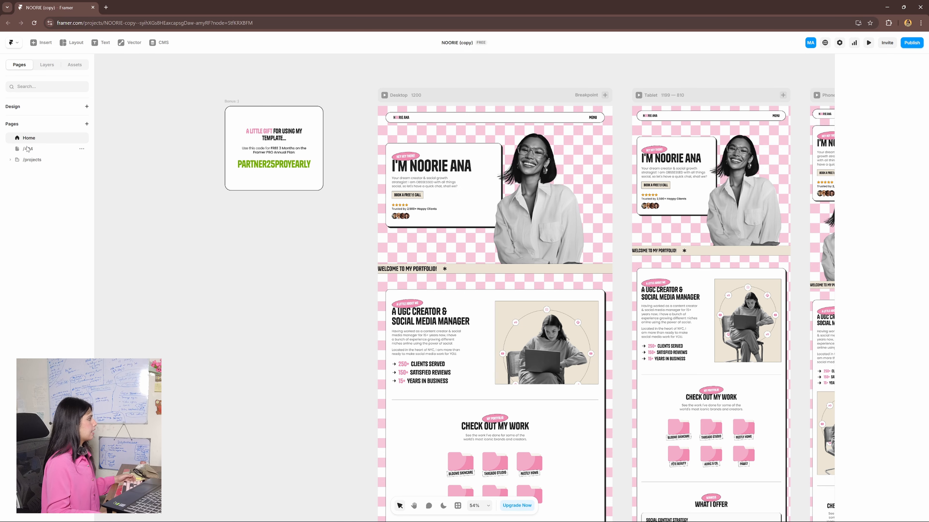
- View the Projects collection page under /projects and return to the Home page
left_click(25, 160)
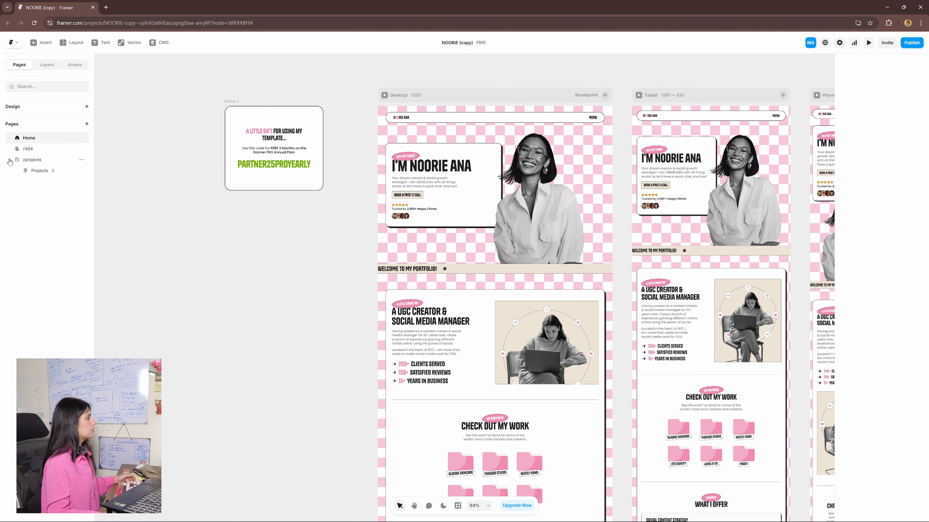
left_click(38, 172)
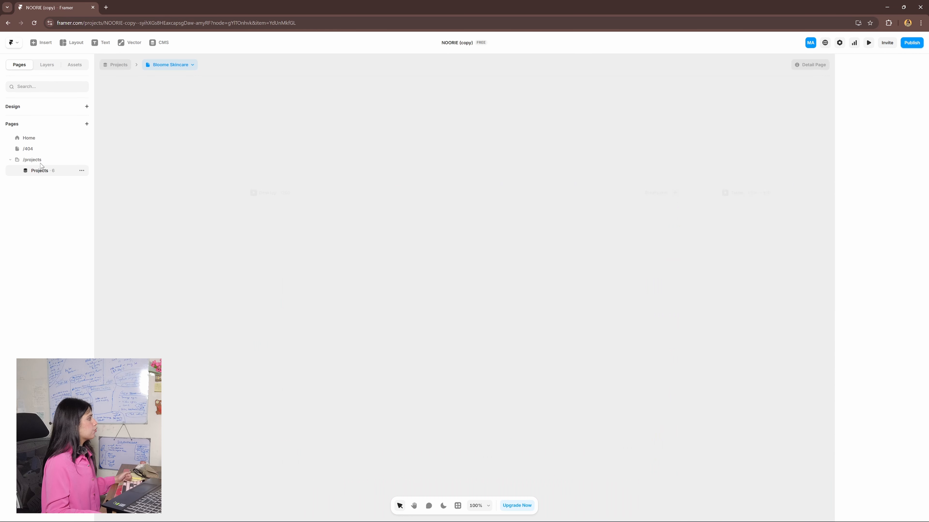
left_click(46, 140)
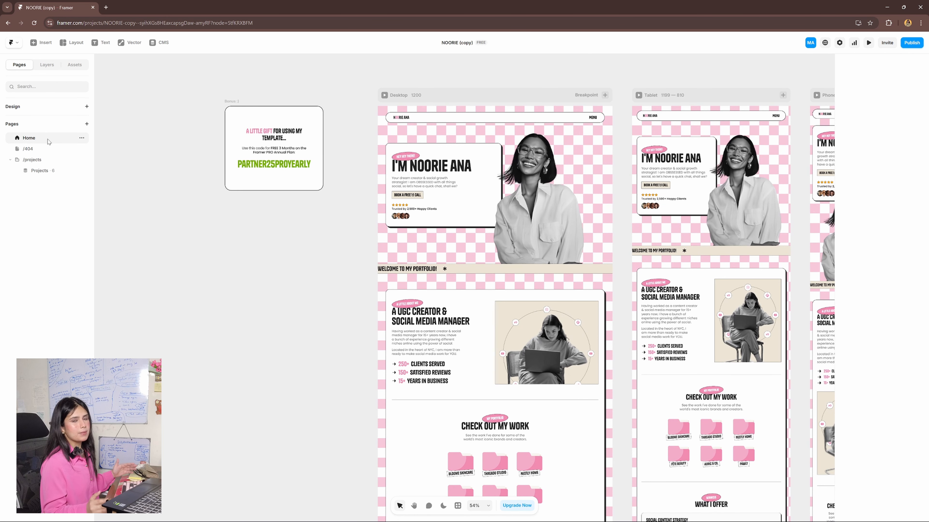
- Expand the project's Headings, Body and Remove BG Plugin text styles and view the Heading 1 style settings
left_click(75, 66)
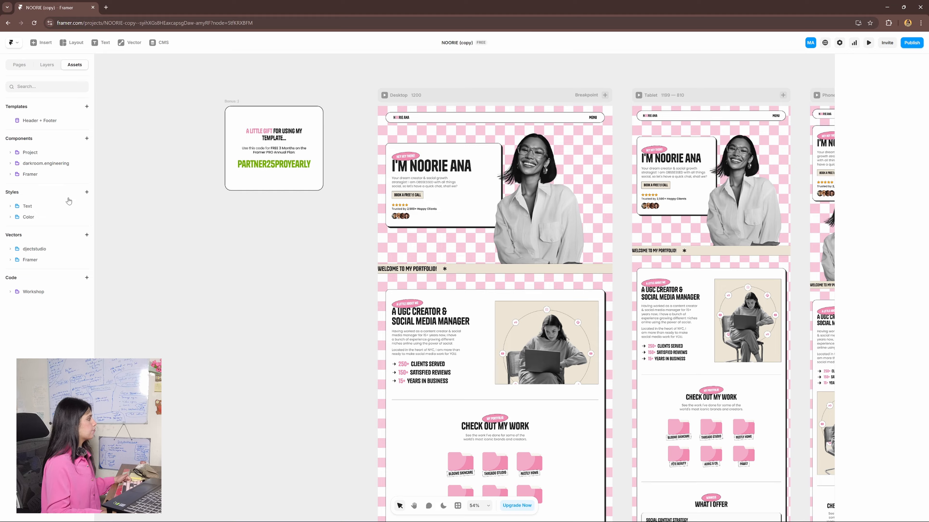
left_click(15, 210)
left_click(15, 217)
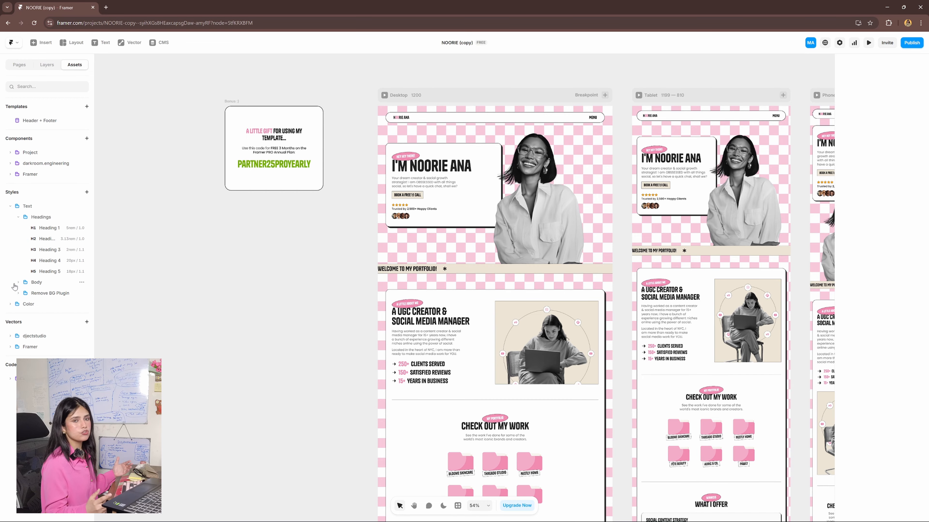
left_click(17, 283)
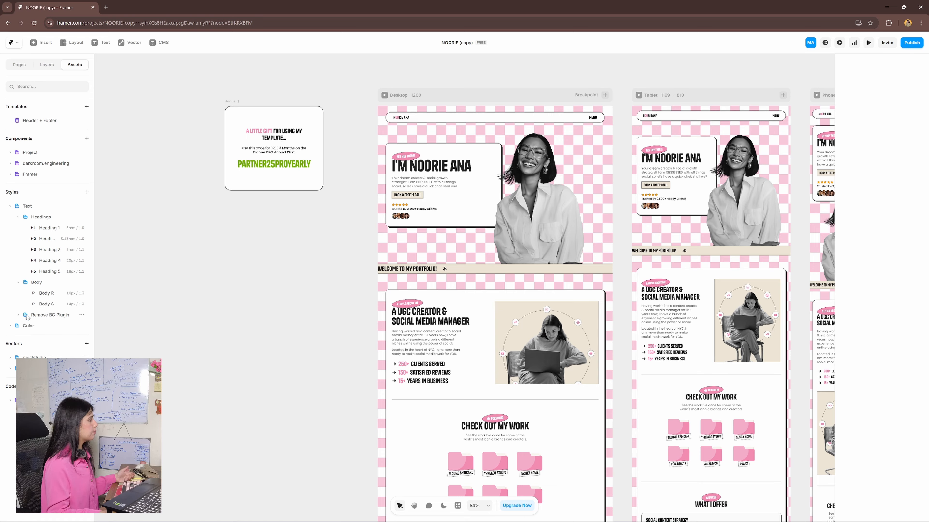
left_click(19, 316)
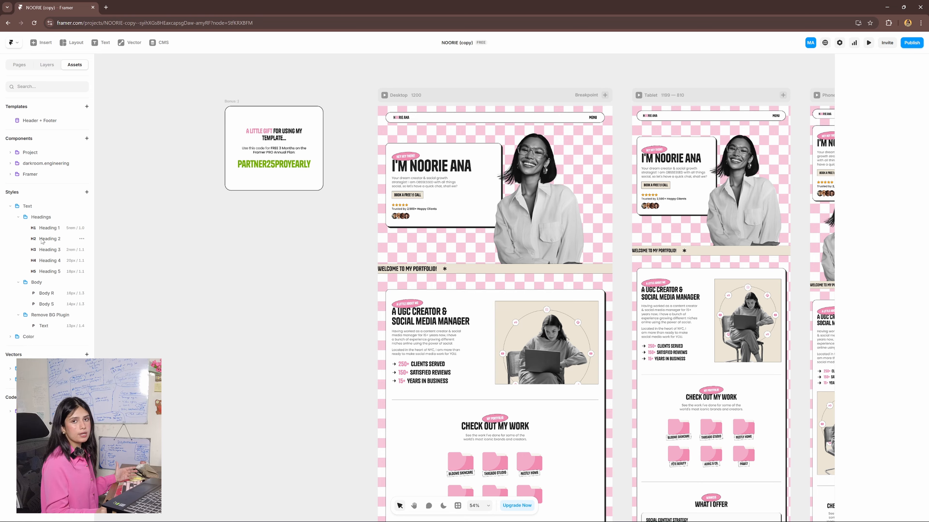
left_click(49, 228)
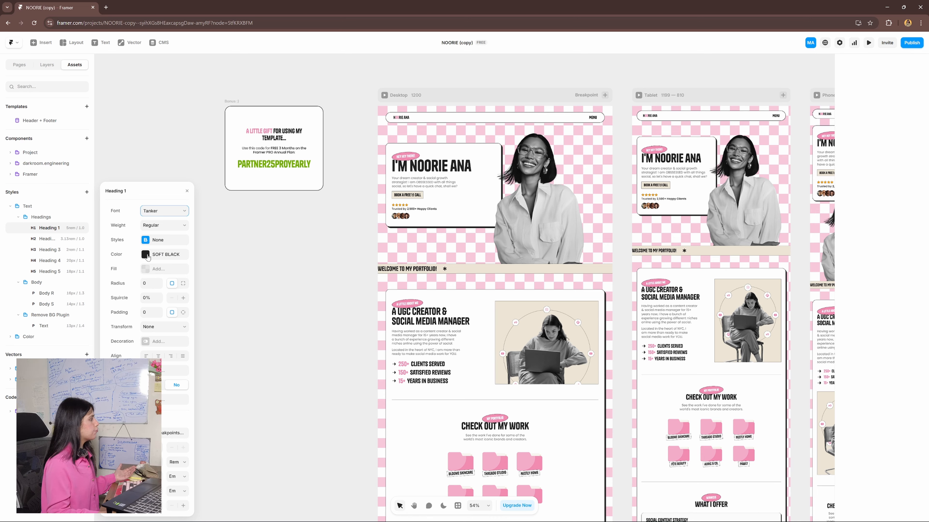
left_click(60, 250)
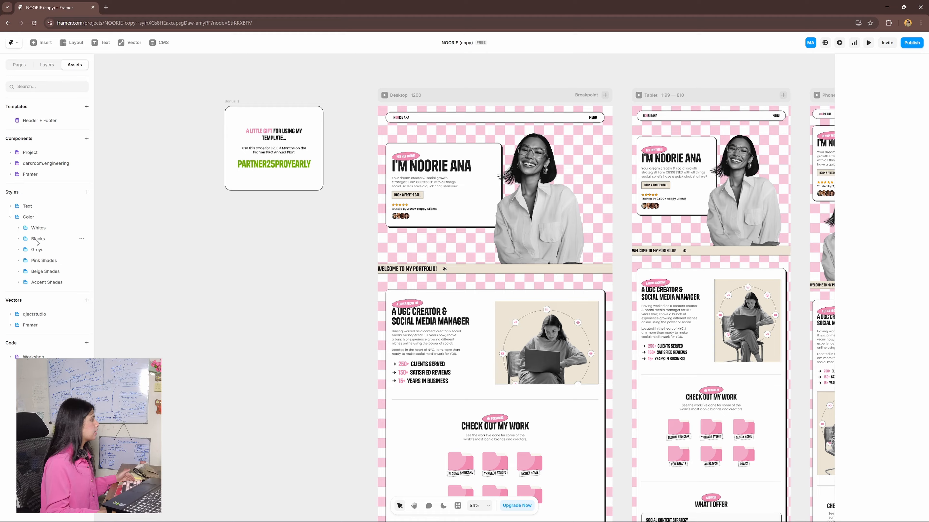
- Try changing the WHITE color style in the Whites group to red DB4040, and undo the change
left_click(18, 228)
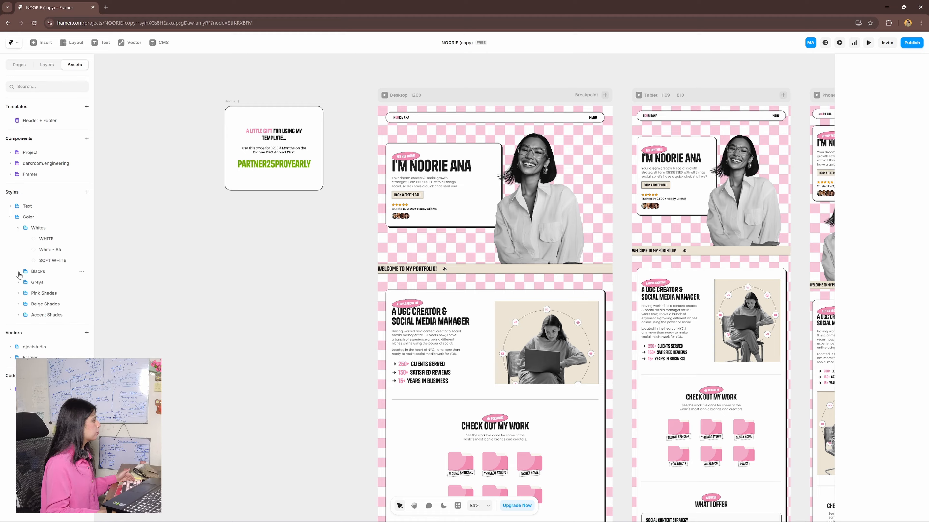
left_click(19, 282)
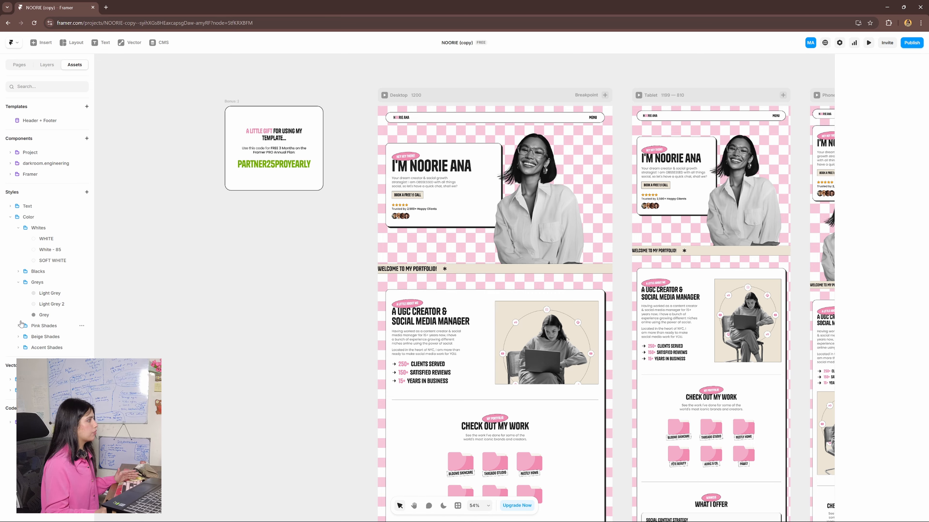
left_click(55, 240)
left_click(164, 269)
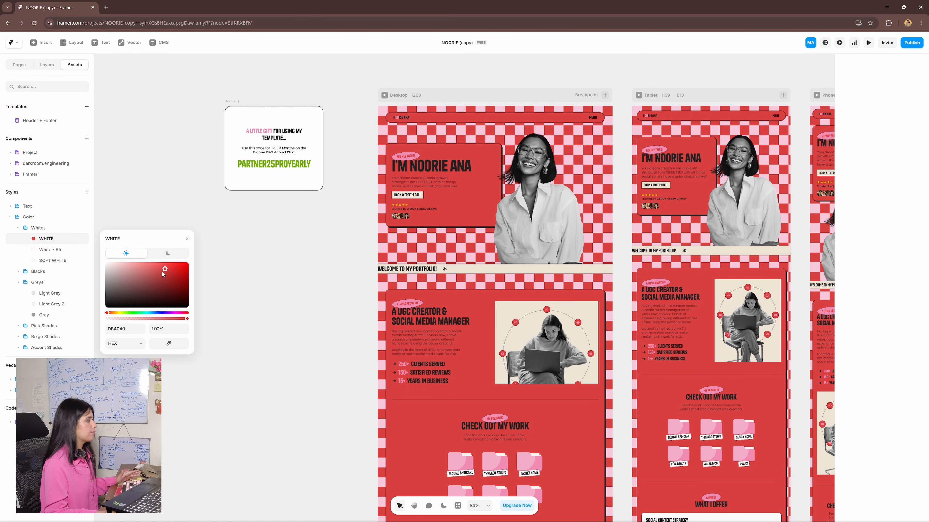
left_click(233, 256)
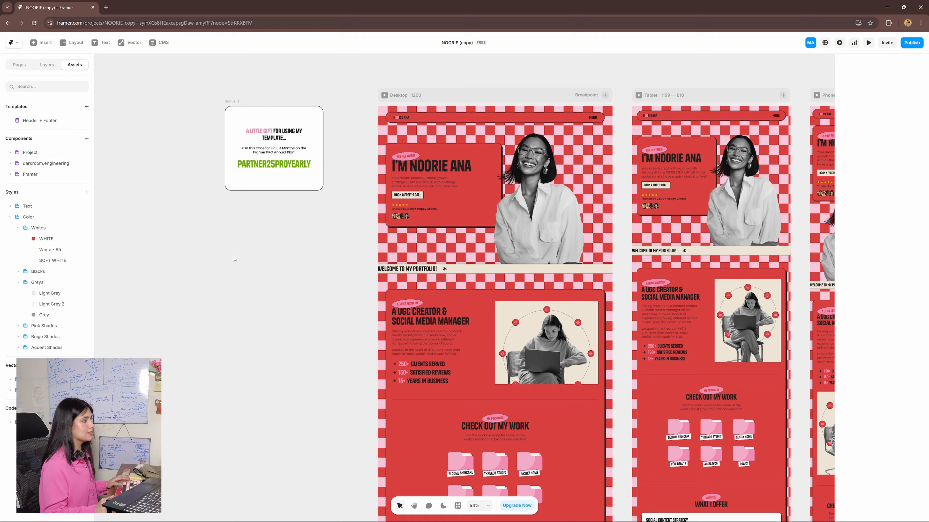
key("ctrl+z")
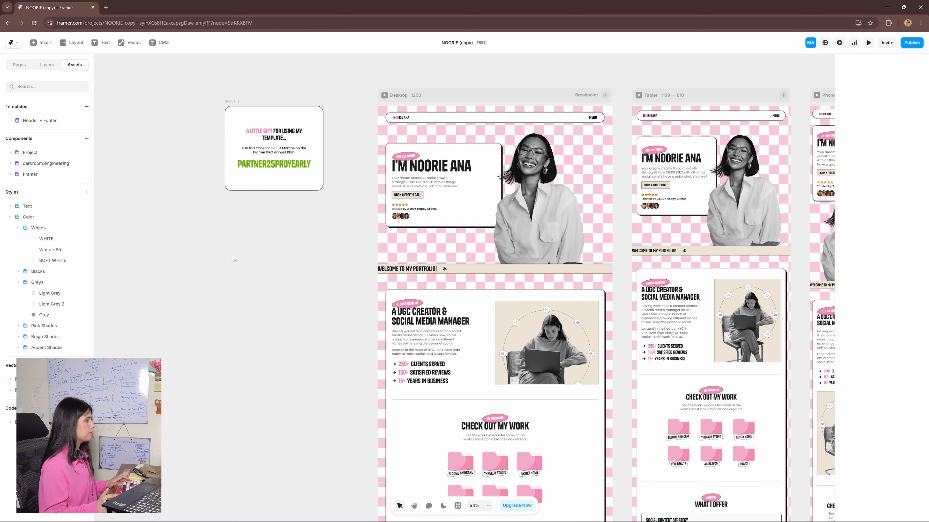
- Expand the Desktop breakpoint's layers through Main and Boxed Sections Parent, and select the Content stack
scroll(279, 265, "up", 1)
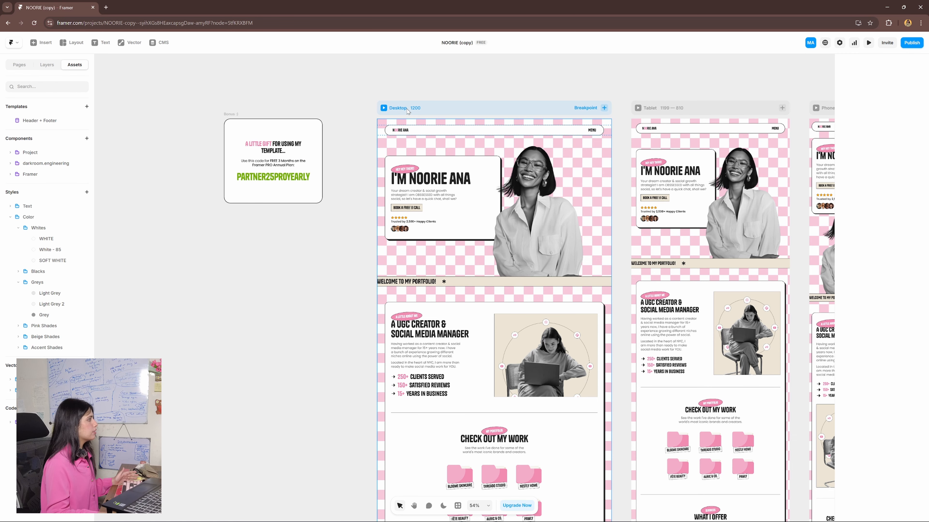
left_click(409, 109)
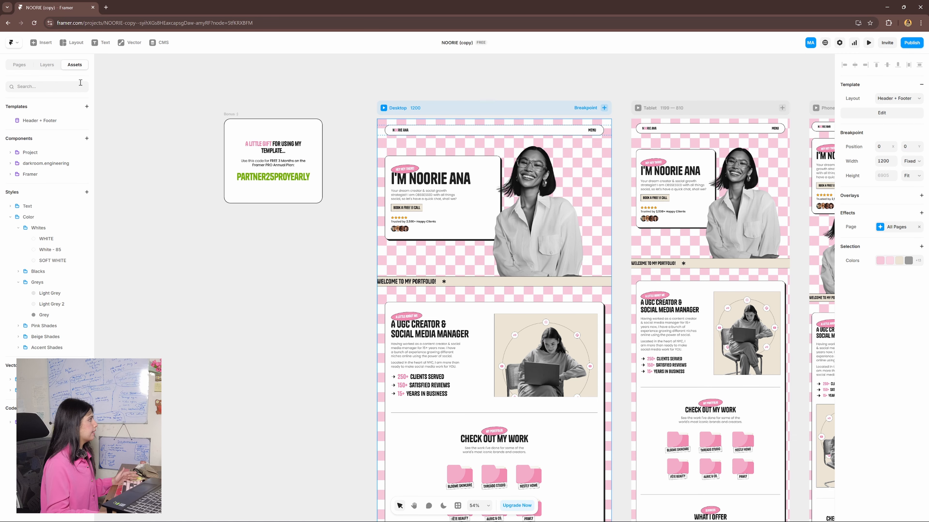
left_click(50, 70)
left_click(43, 135)
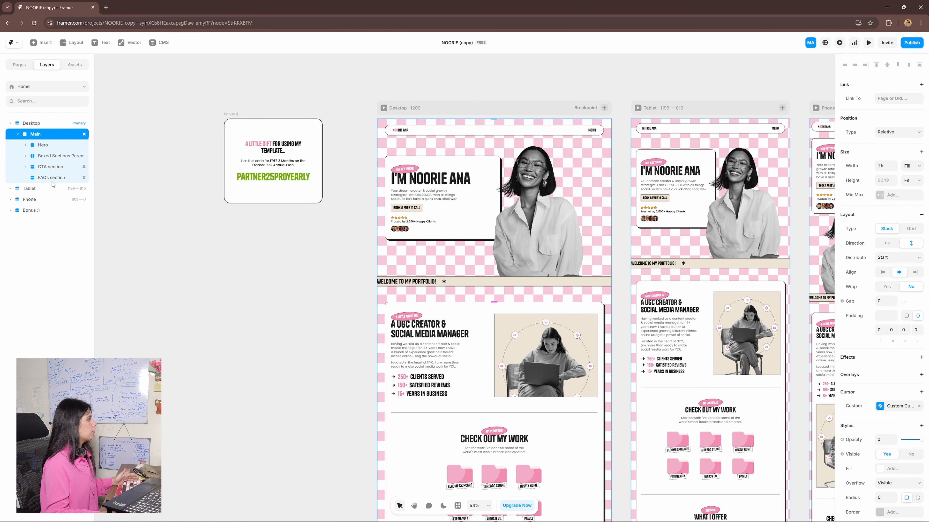
scroll(201, 314, "down", 2)
scroll(200, 314, "down", 2)
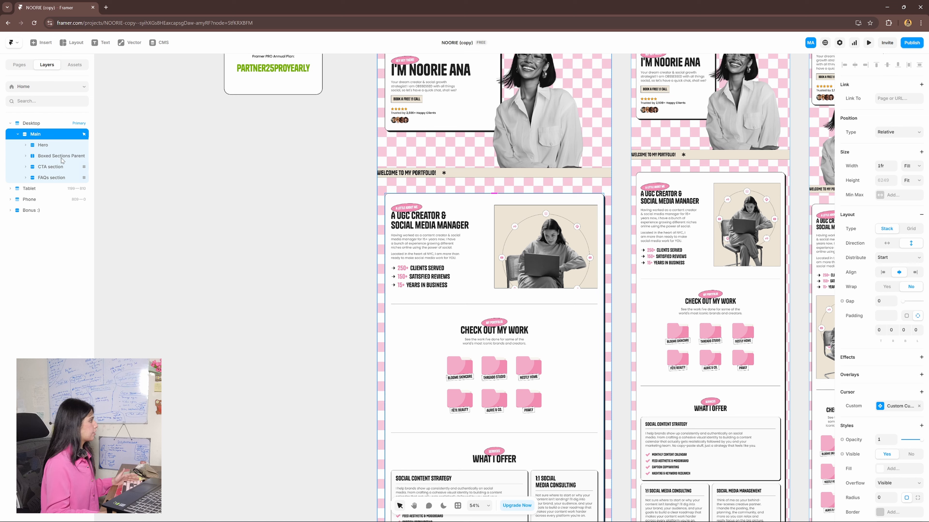
left_click(73, 162)
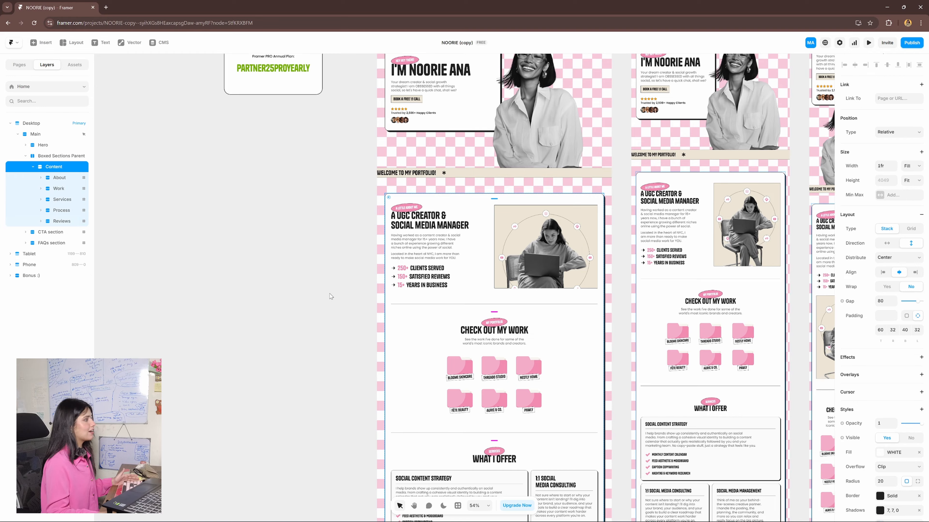
scroll(436, 323, "down", 2)
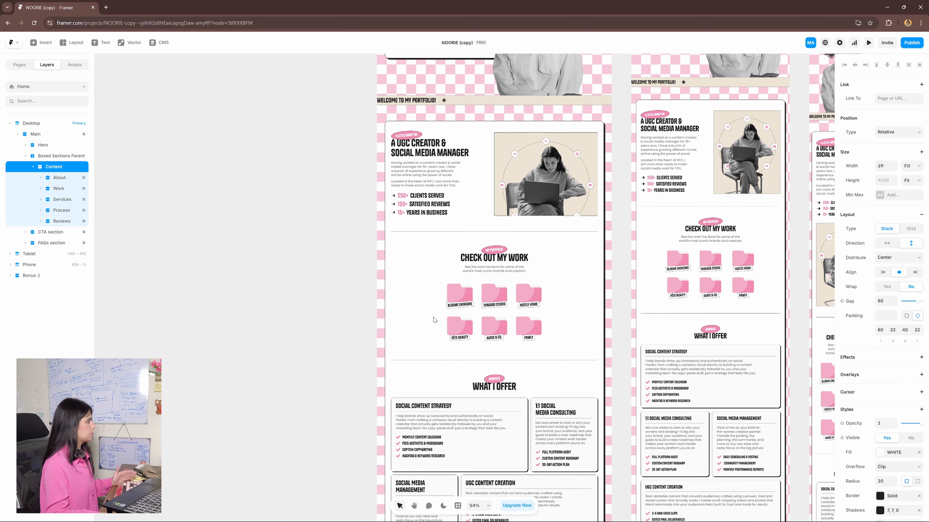
scroll(436, 322, "up", 5)
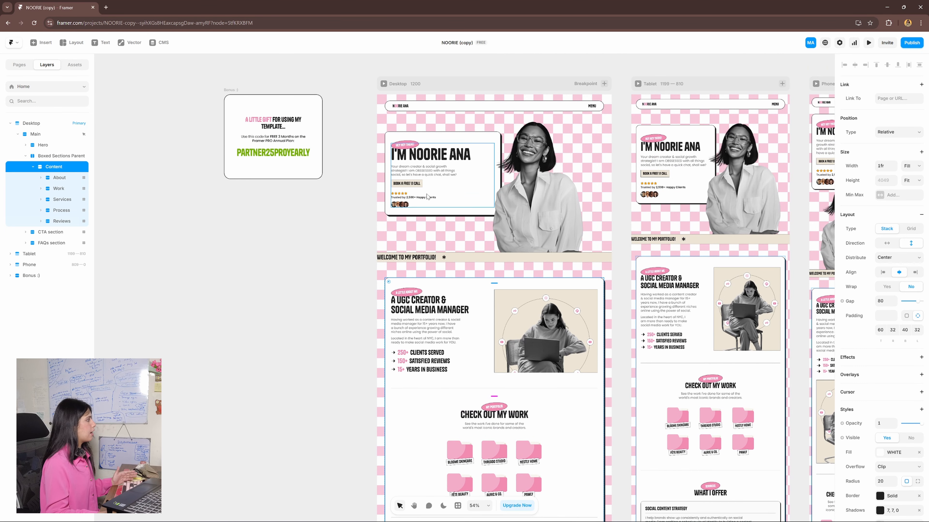
left_click(33, 167)
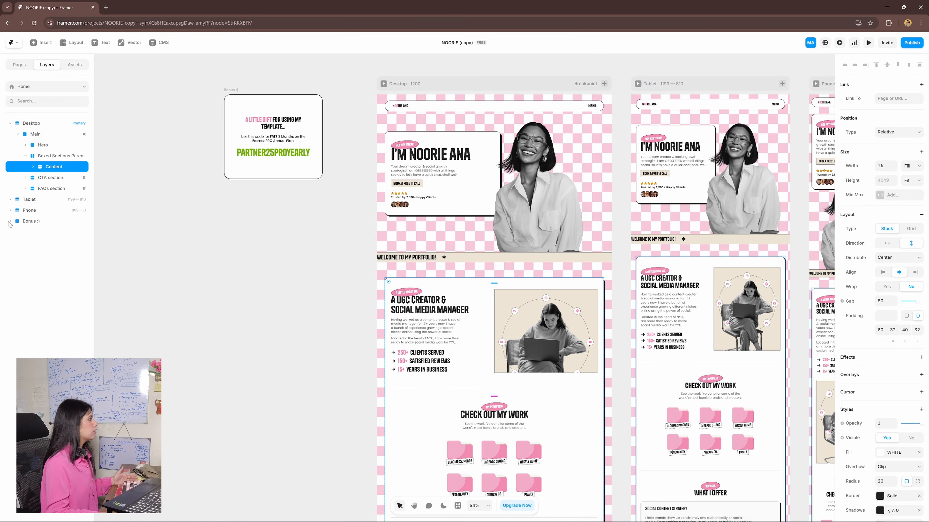
scroll(215, 261, "down", 1)
scroll(215, 261, "down", 5)
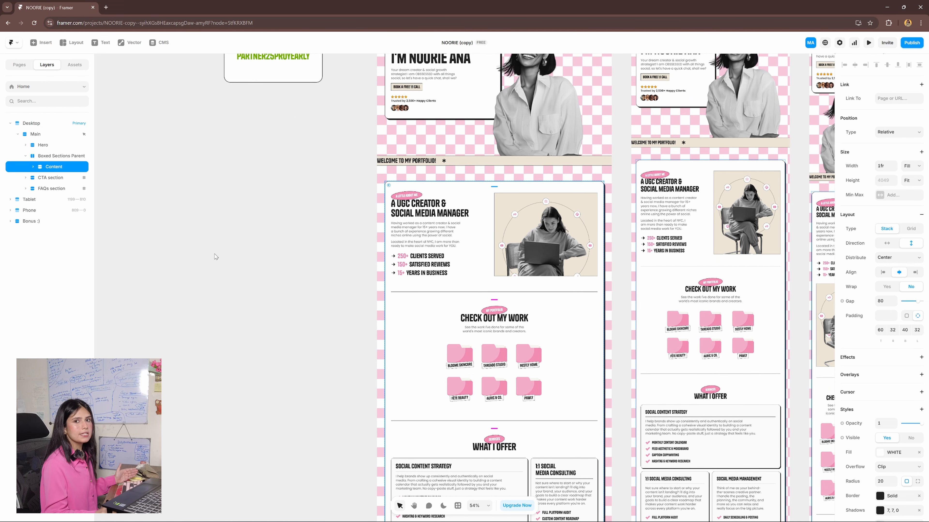
scroll(215, 254, "down", 3)
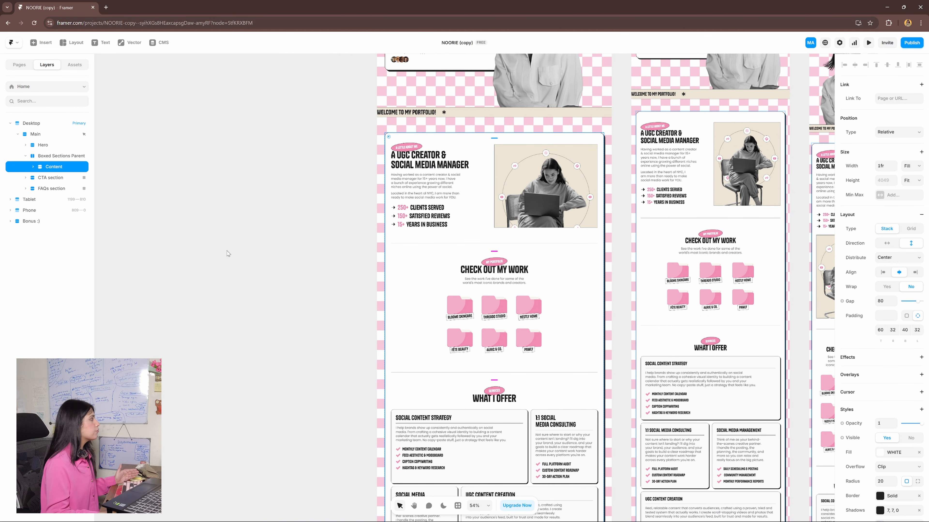
- Duplicate the Work section inside the Content stack of the Desktop breakpoint
left_click(33, 167)
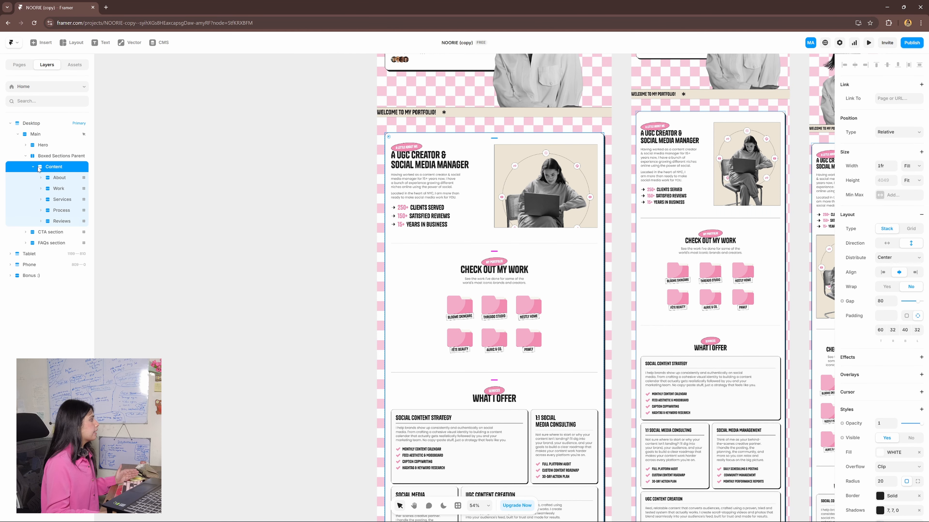
left_click(55, 189)
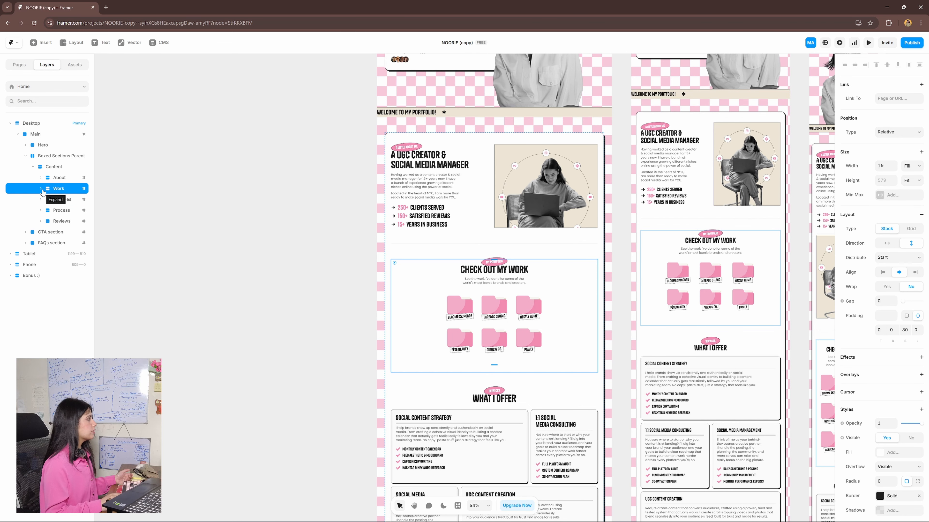
key("Up")
key("Down")
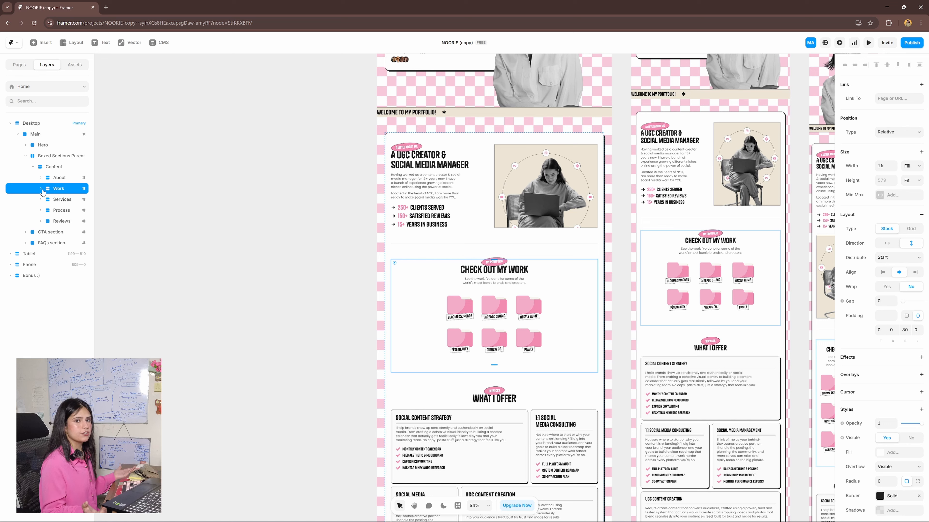
right_click(67, 192)
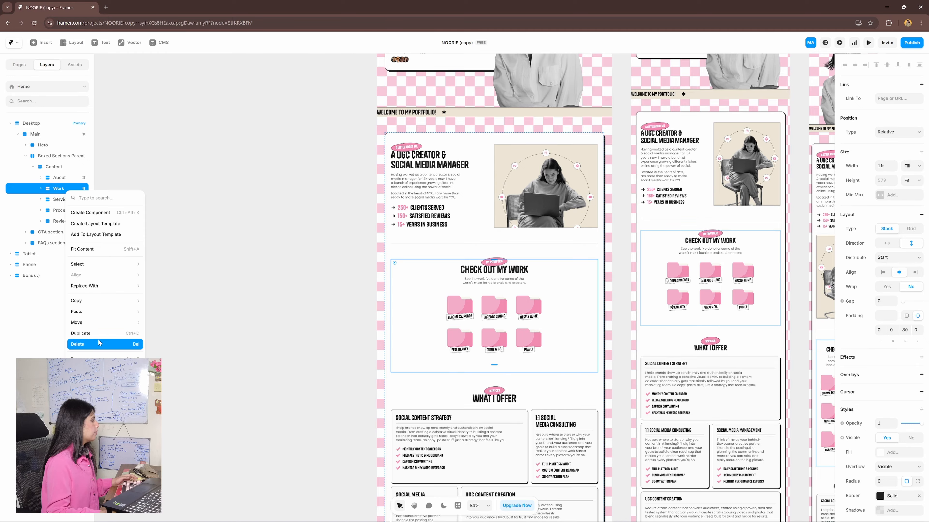
left_click(82, 334)
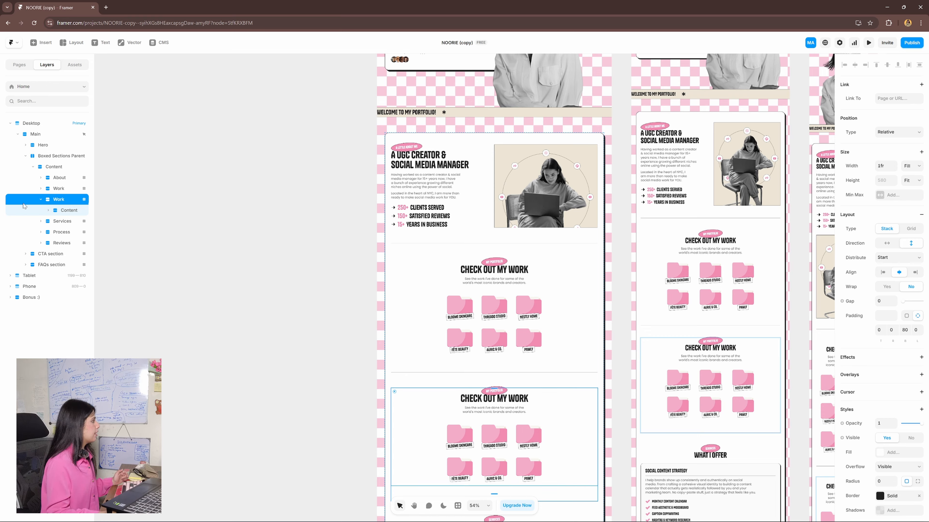
- Delete the tag and title layer from the duplicated Work section's Content stack
left_click(68, 212)
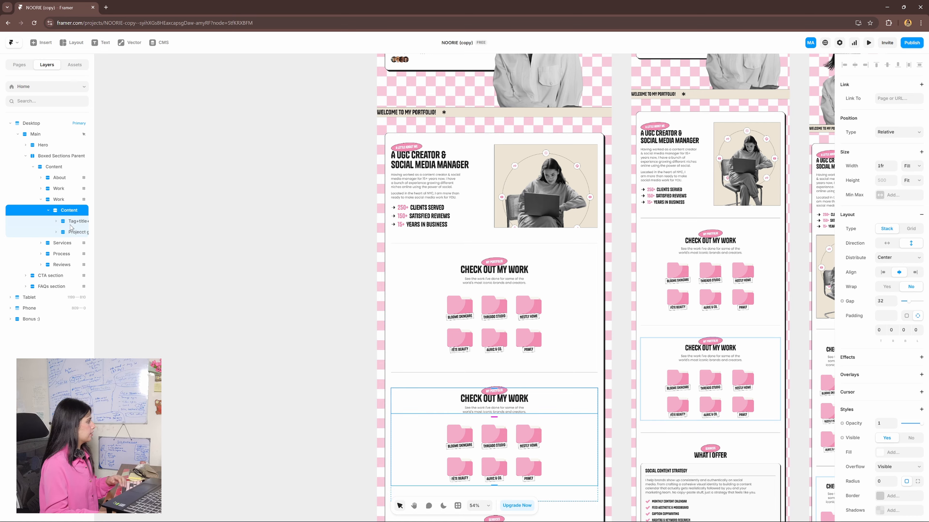
left_click(71, 222)
key("Delete")
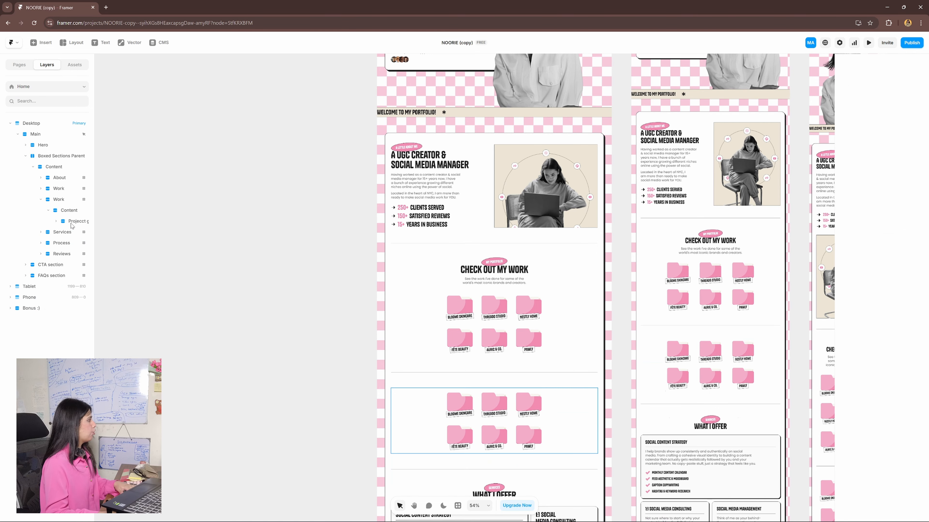
- Delete the project grid layer from the duplicated Work section's Content stack, and select the empty stack
left_click(70, 222)
key("Delete")
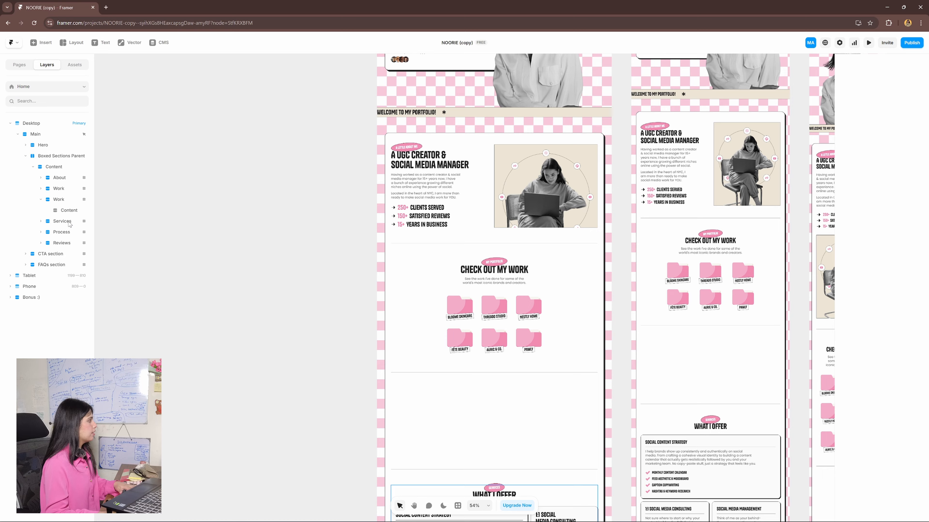
left_click(64, 213)
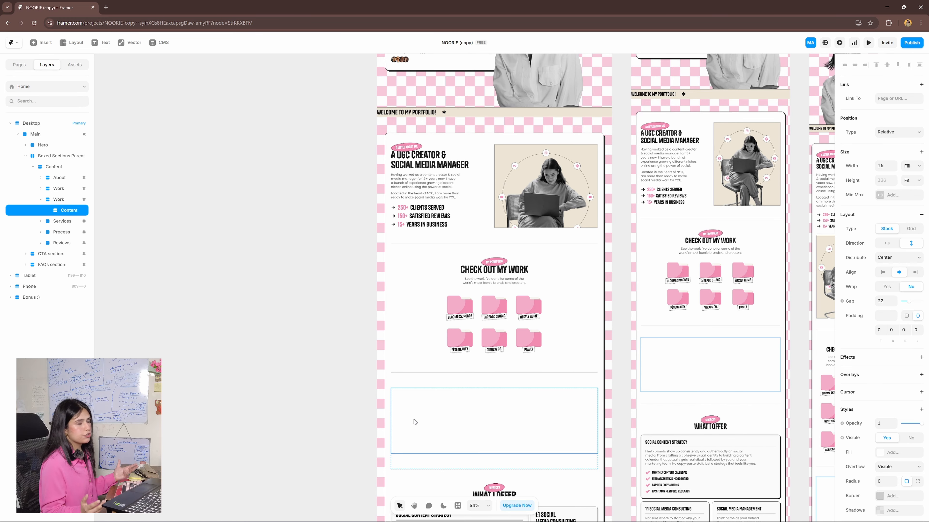
- Rename the duplicated Work section as New section
scroll(416, 422, "down", 1)
double_click(64, 200)
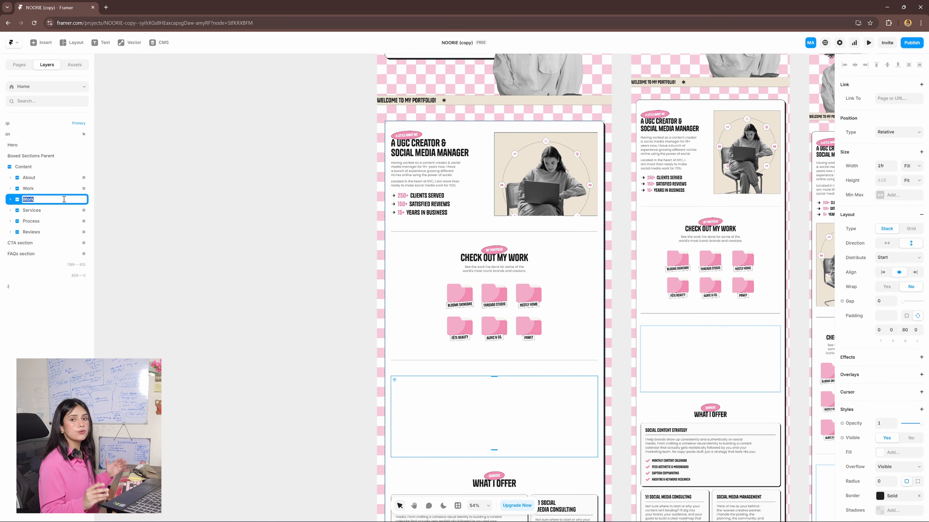
type("New section")
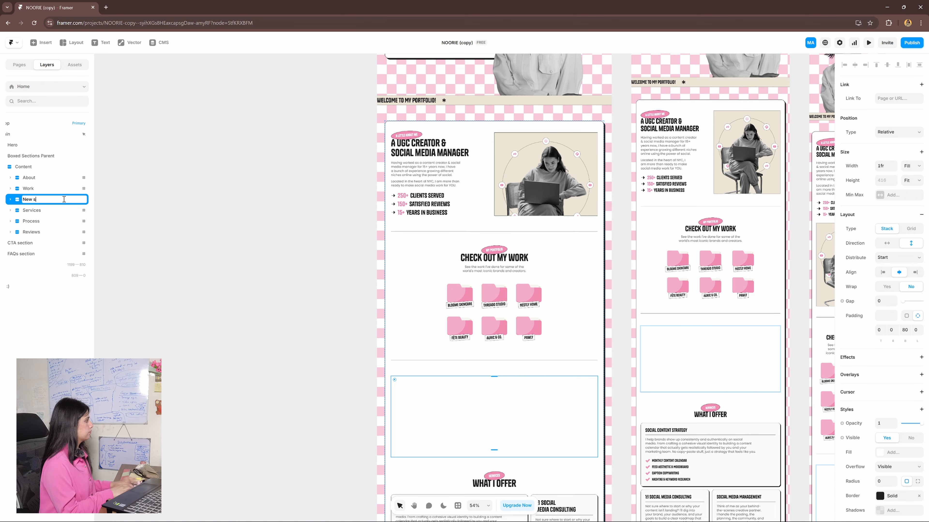
key("Return")
scroll(256, 351, "up", 5)
left_click(256, 350)
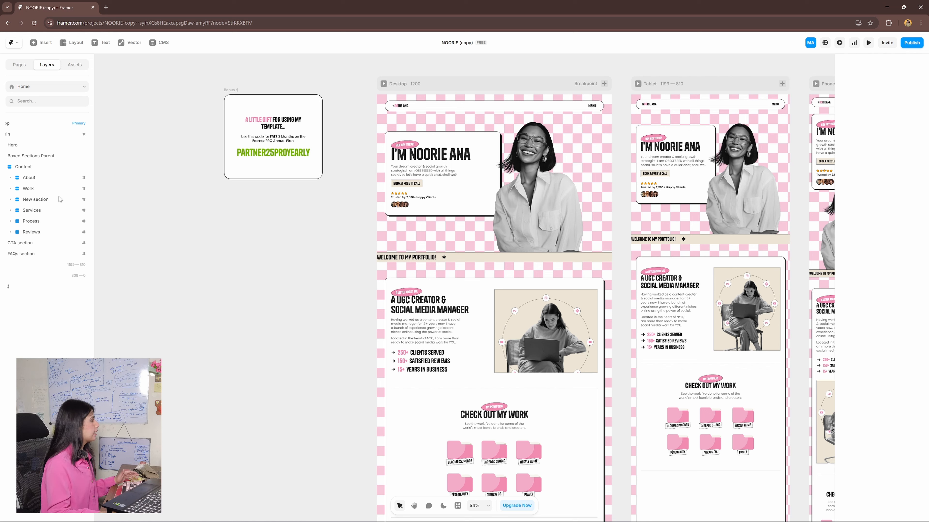
left_click(56, 182)
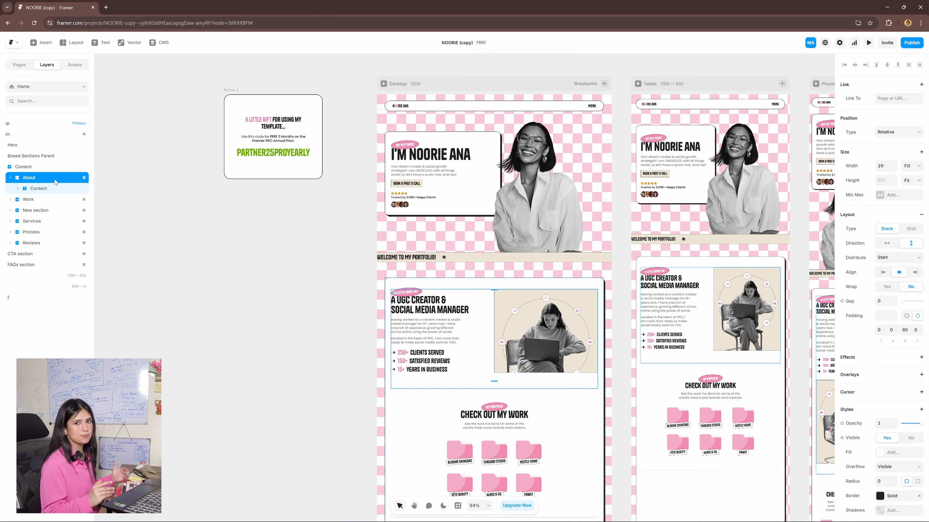
left_click(157, 235)
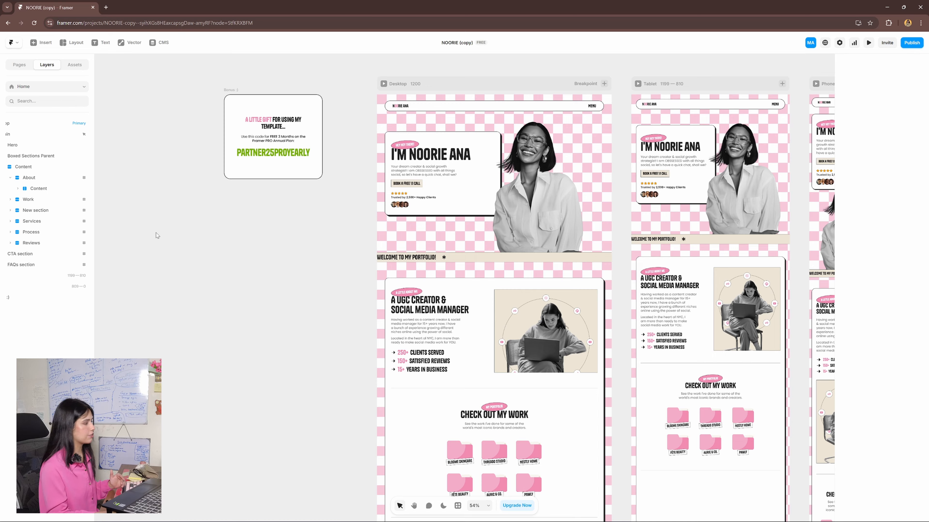
- Open the Header + Footer template from the Home page's navigation bar, and open its Navbar component for editing
scroll(353, 419, "up", 2)
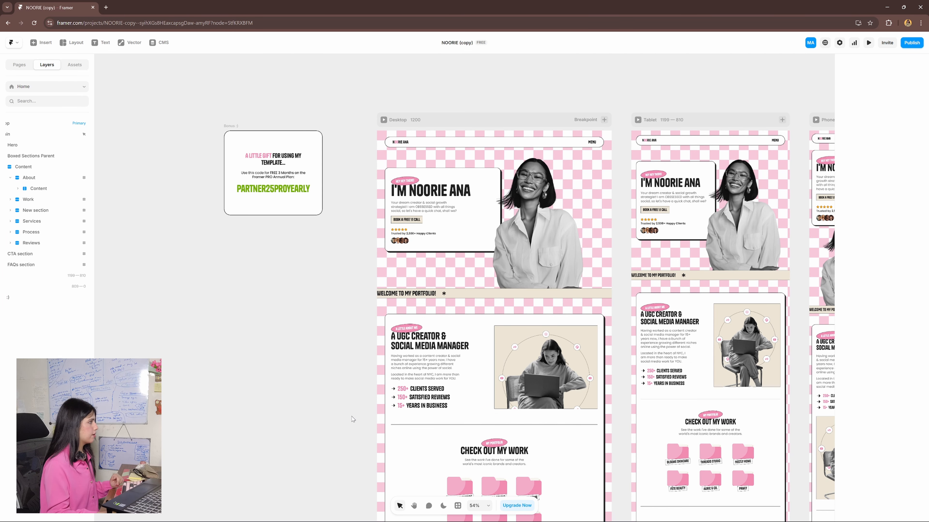
scroll(510, 141, "up", 3)
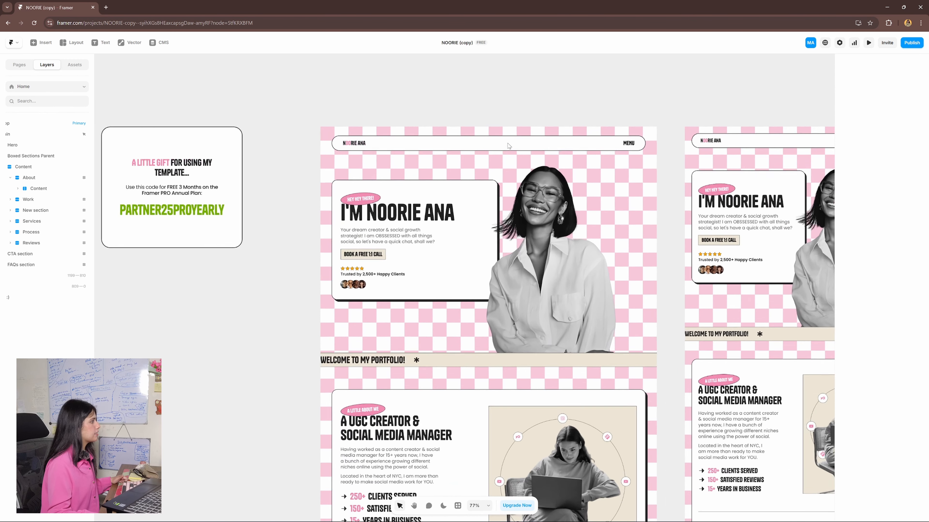
scroll(509, 146, "up", 3)
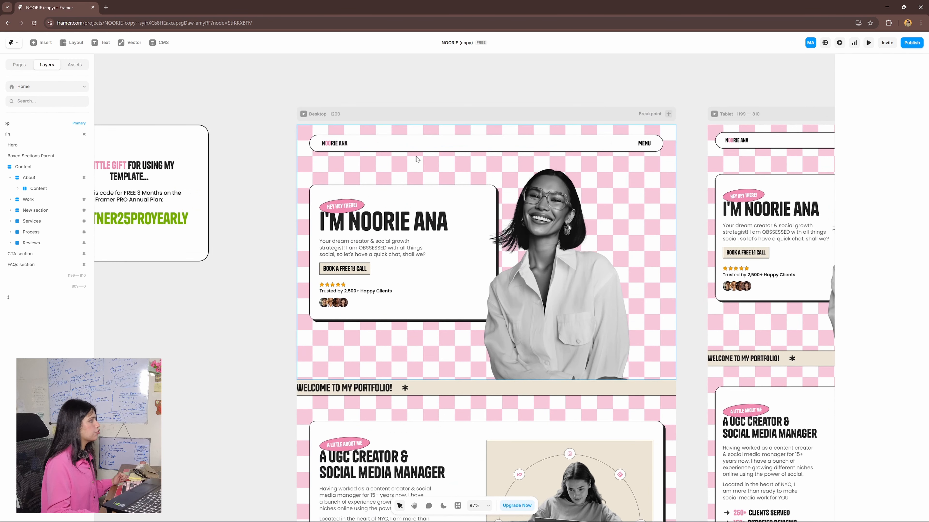
double_click(490, 146)
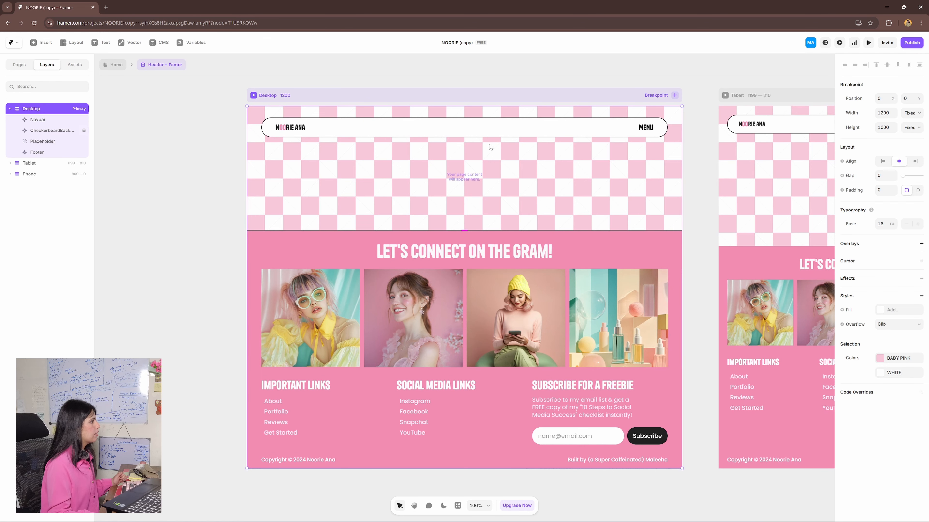
double_click(501, 133)
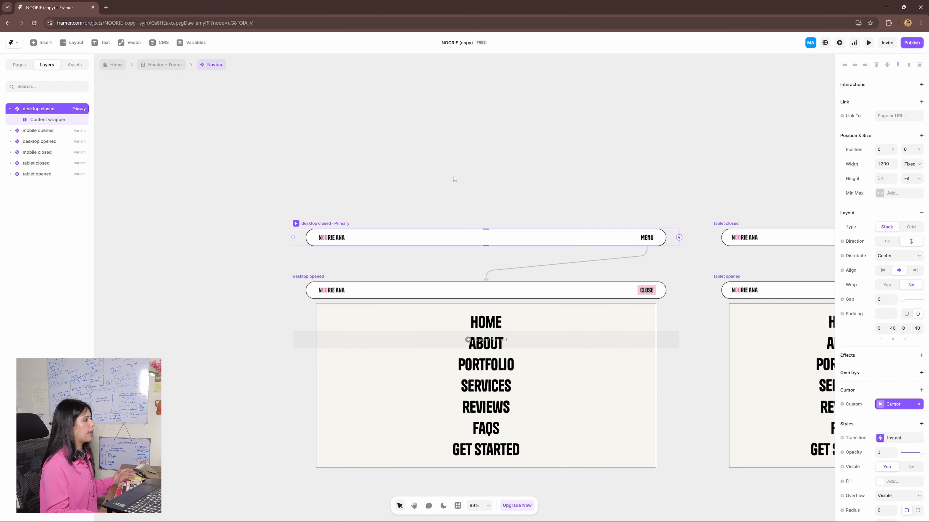
scroll(544, 154, "down", 3)
scroll(544, 154, "up", 4)
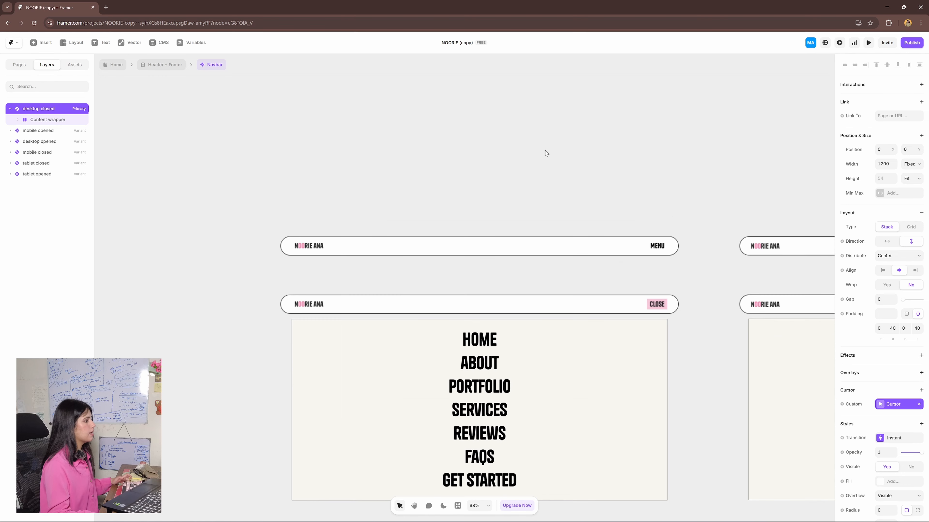
scroll(542, 160, "left", 2)
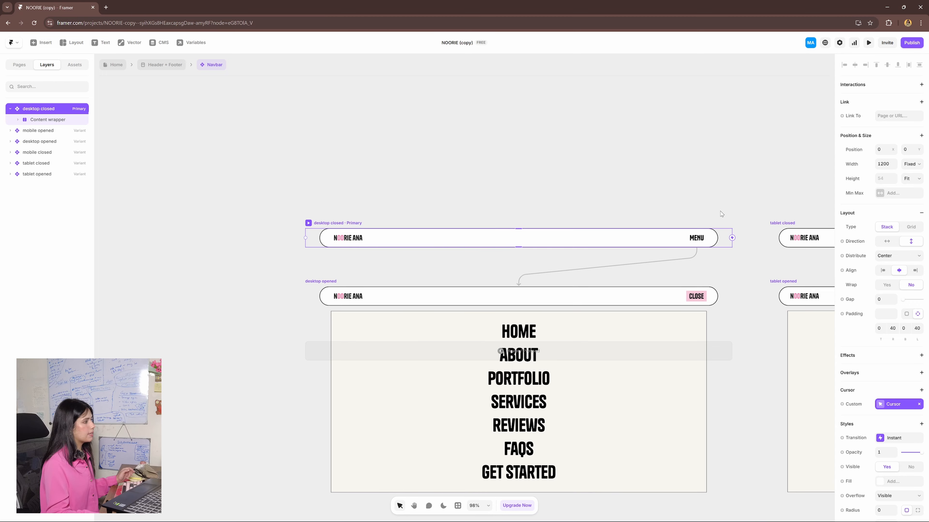
- Try a pink EBC3C3 fill on the Content wrapper of the desktop closed navbar variant
left_click(716, 241)
scroll(865, 246, "down", 3)
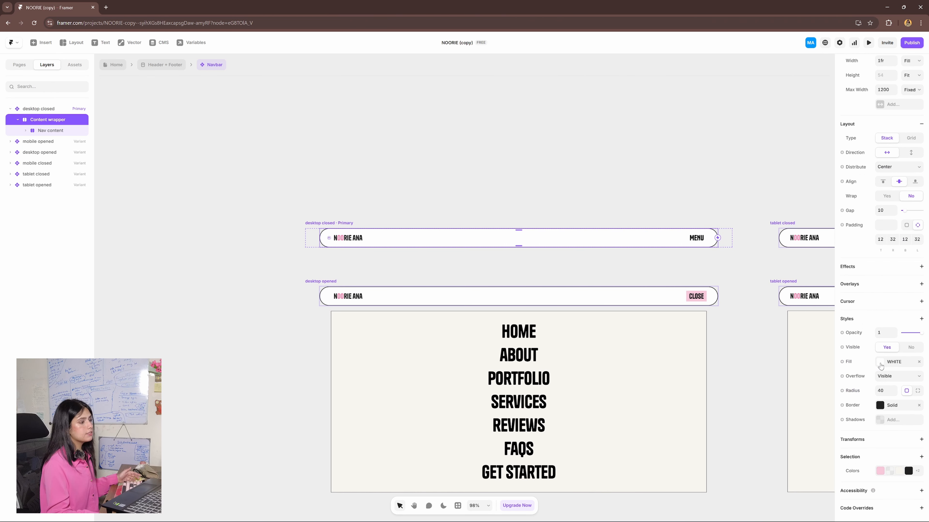
left_click(880, 364)
left_click_drag(753, 339, 755, 318)
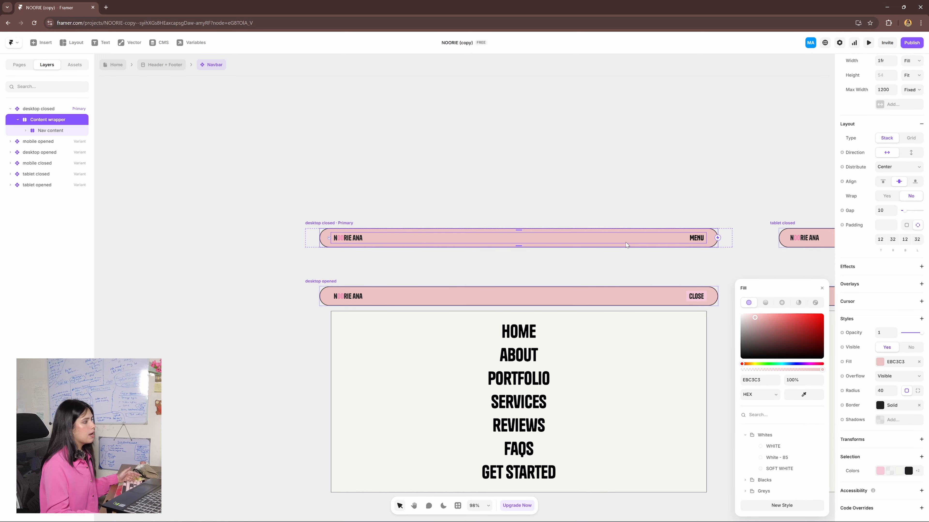
left_click(738, 228)
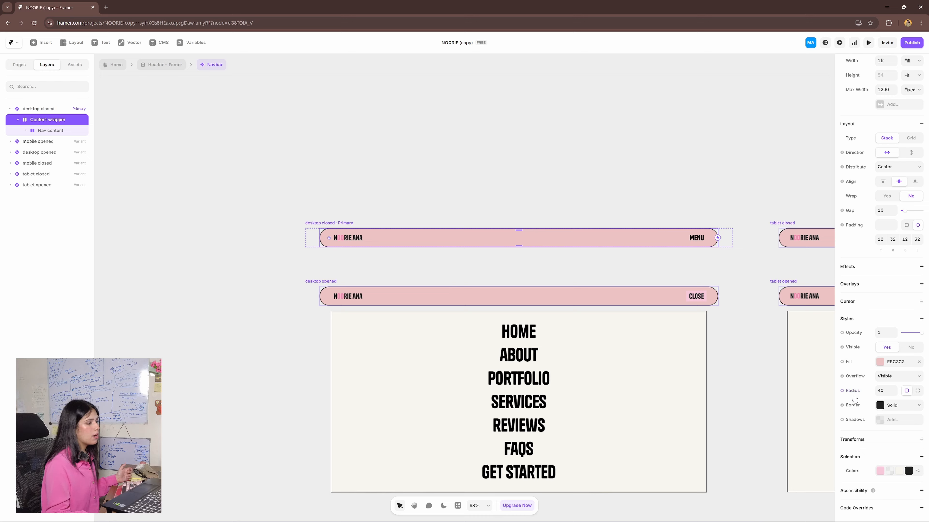
- Review the Content wrapper's border settings and the Menu Button's component properties in the desktop closed variant
left_click(880, 406)
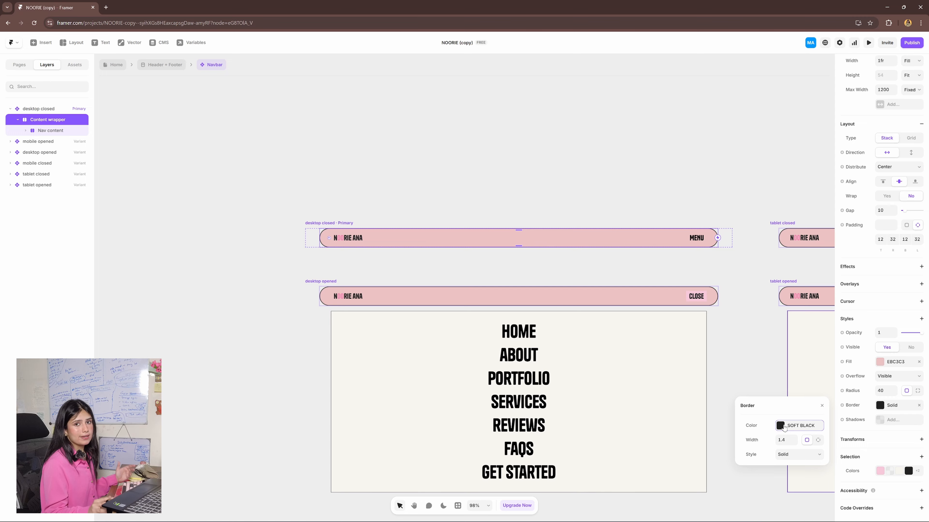
left_click(679, 231)
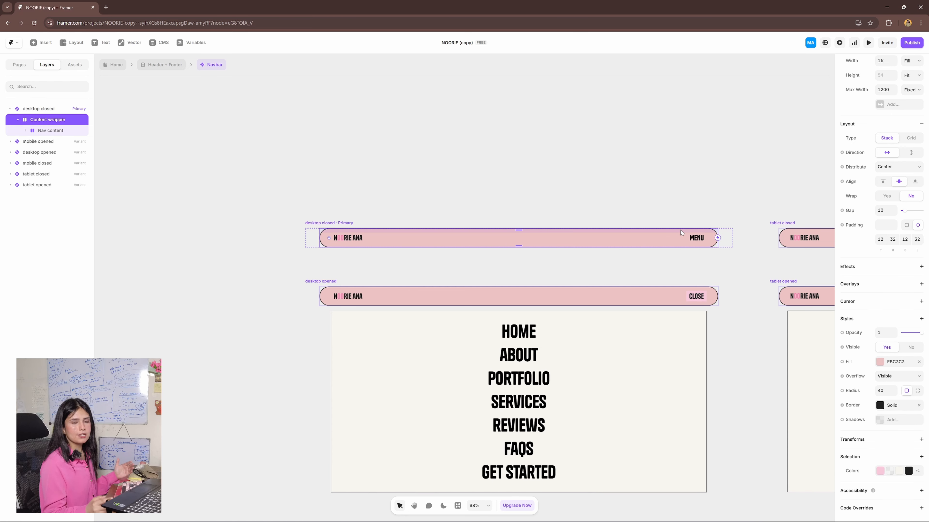
left_click(697, 239)
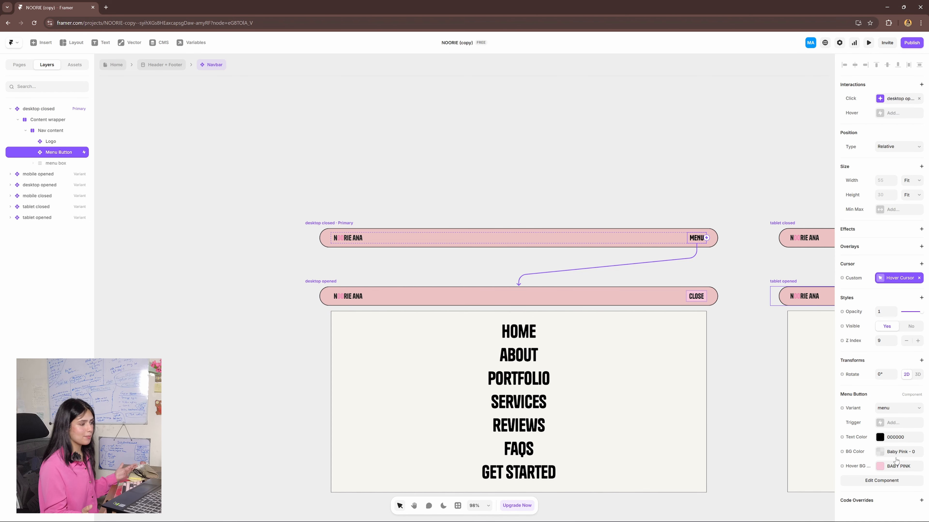
scroll(680, 236, "down", 1)
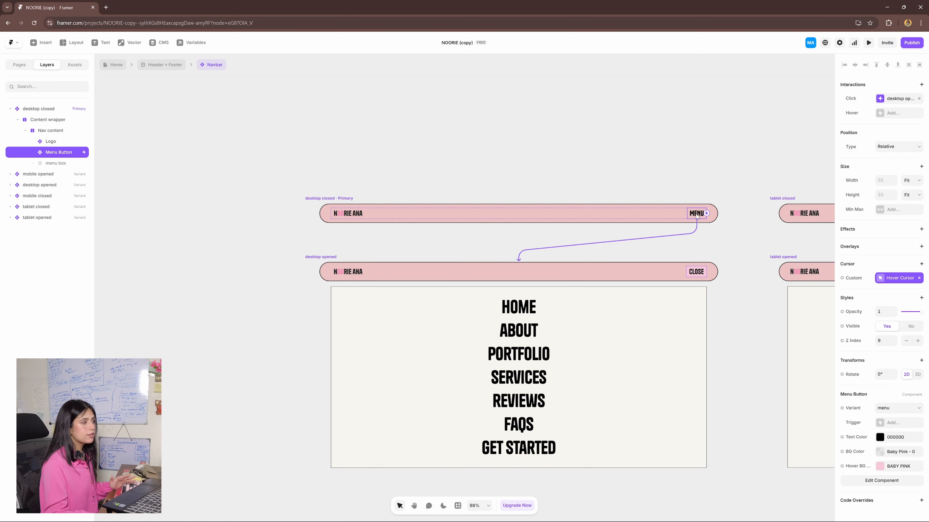
- Expand the menu box in the desktop closed variant and examine the properties of its individual menu items
left_click(329, 201)
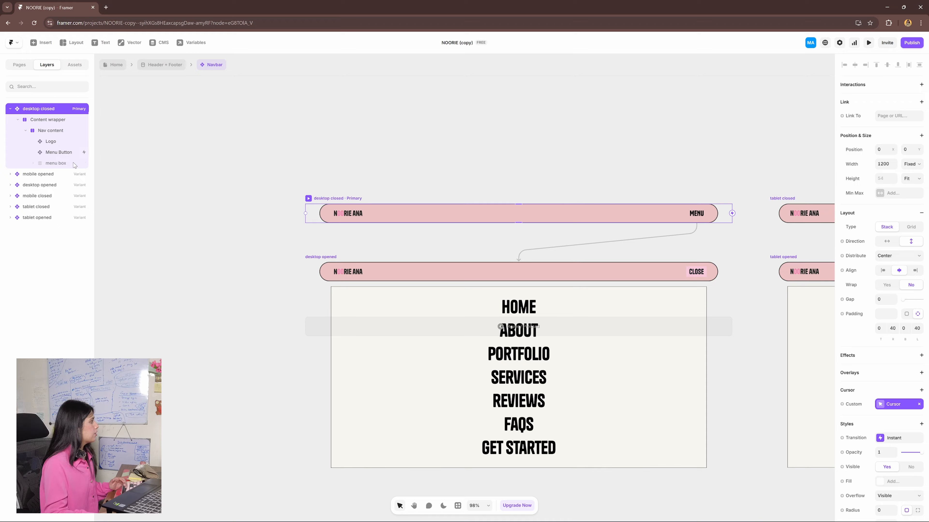
left_click(57, 167)
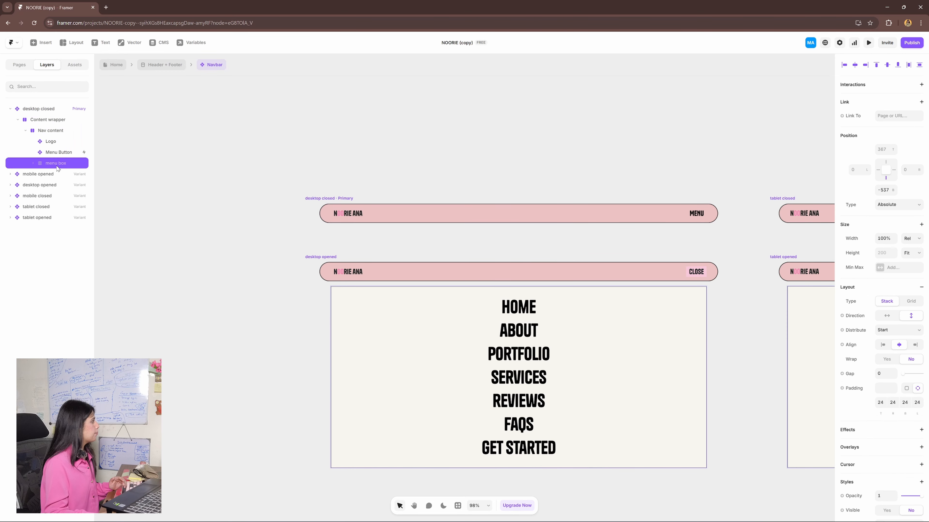
left_click(33, 163)
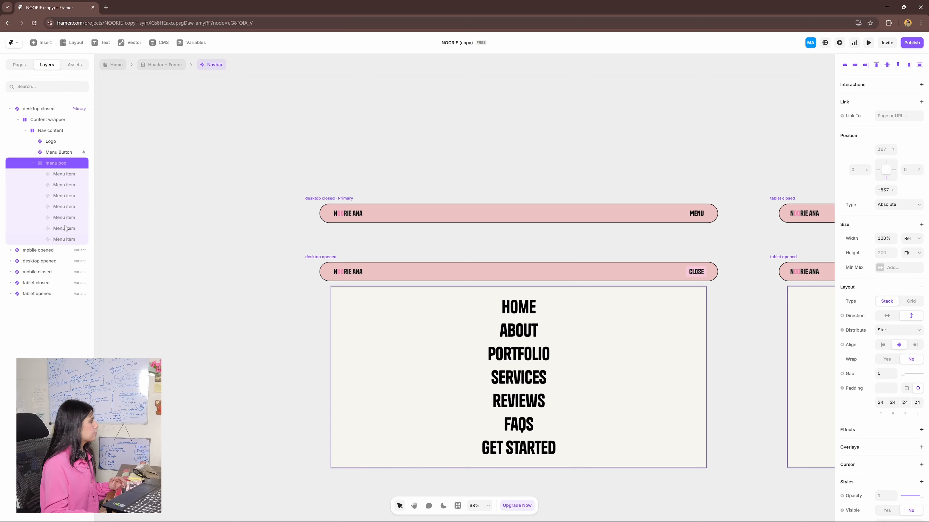
left_click(64, 174)
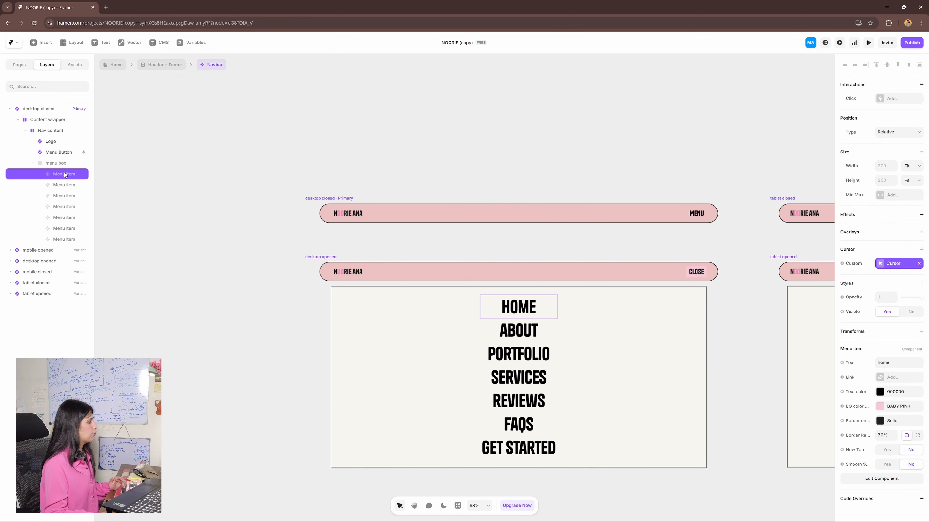
left_click(65, 184)
left_click(66, 196)
left_click(66, 206)
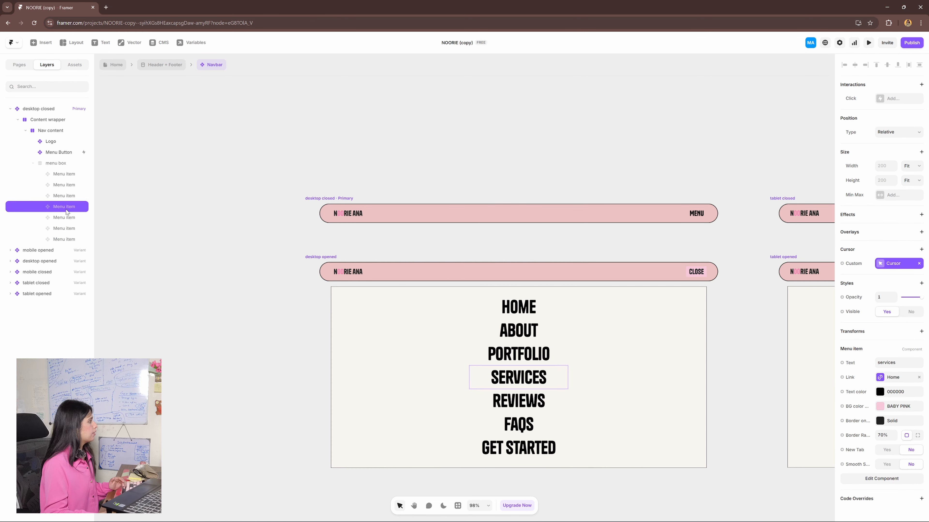
left_click(67, 174)
left_click(67, 185)
- Change the text of the menu box's first menu item, Home, to "new text"
left_click(67, 175)
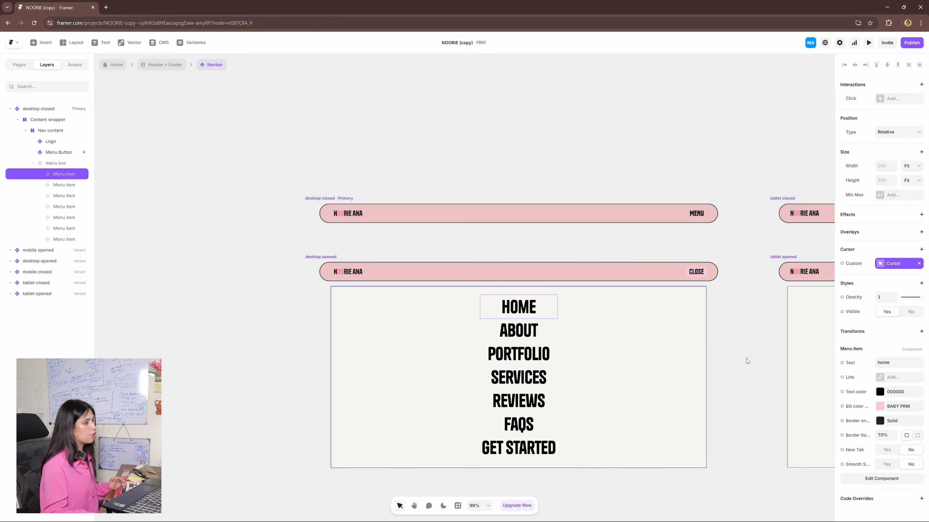
left_click(890, 363)
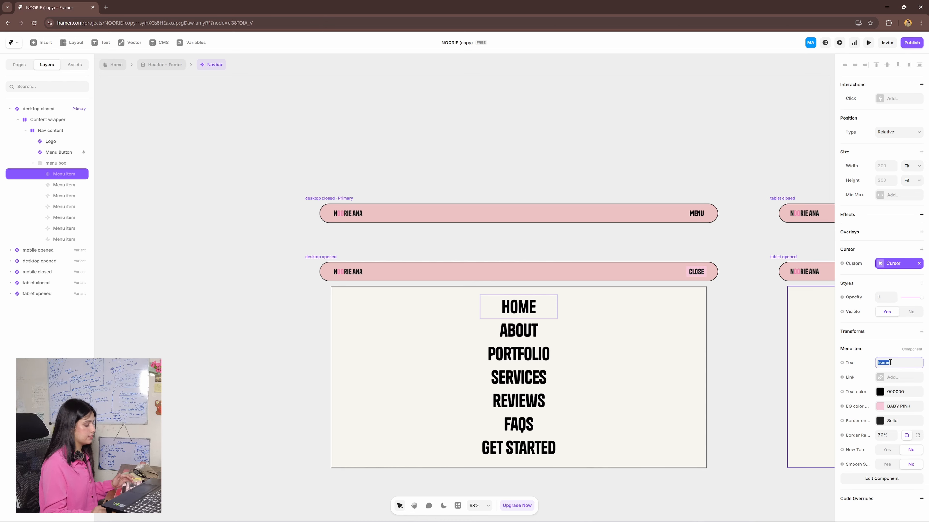
key("BackSpace")
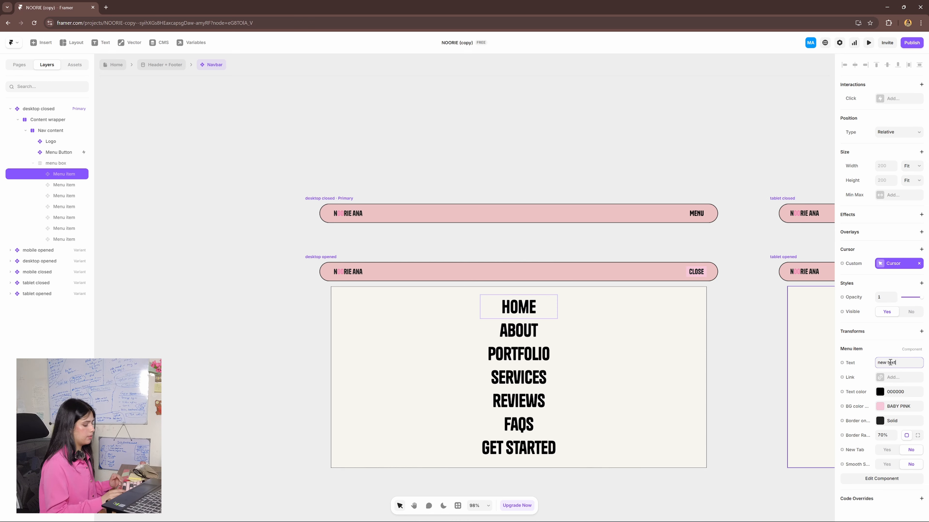
key("Return")
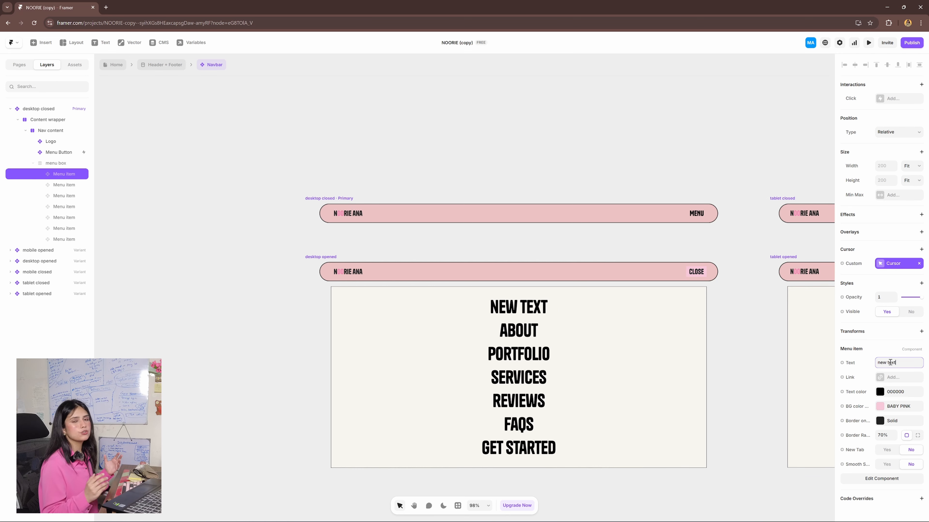
- Delete the Get Started menu item from the menu box of the desktop closed variant
left_click_drag(716, 347, 300, 335)
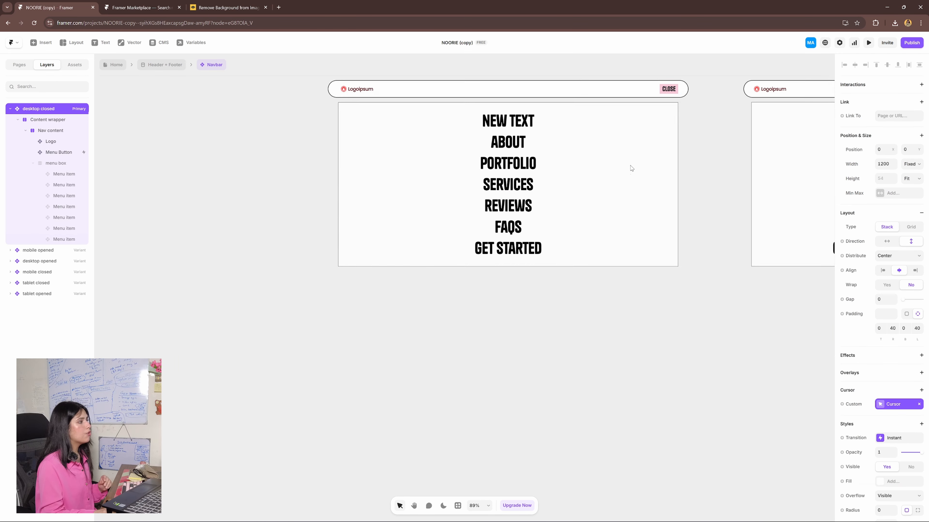
scroll(631, 170, "up", 3)
left_click(720, 212)
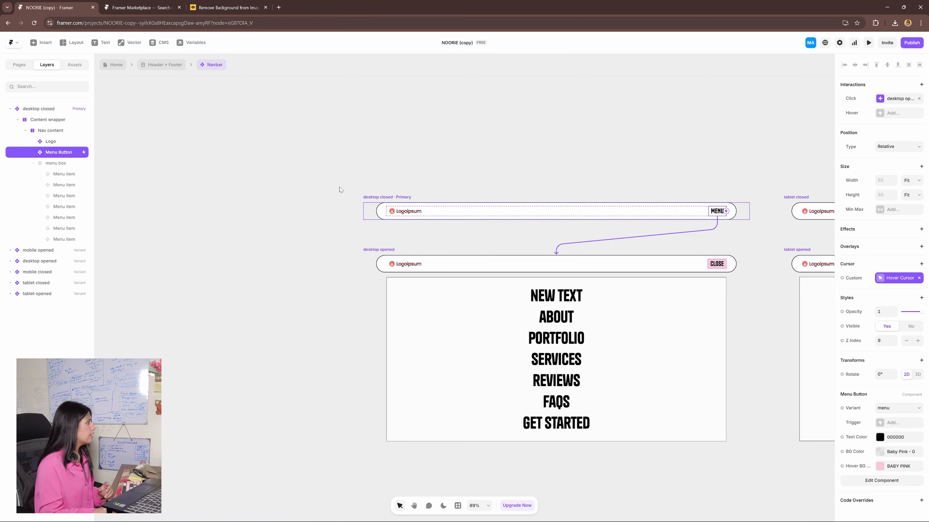
left_click(61, 165)
left_click(73, 240)
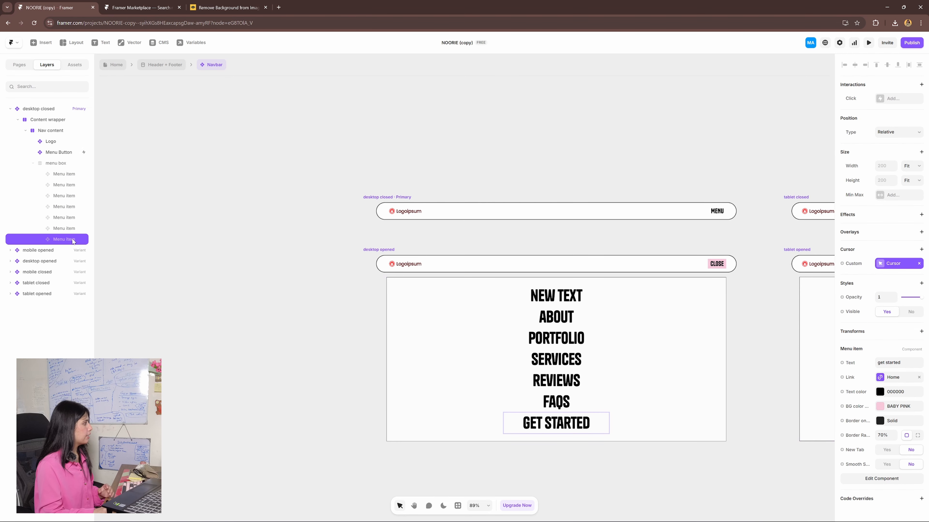
key("Delete")
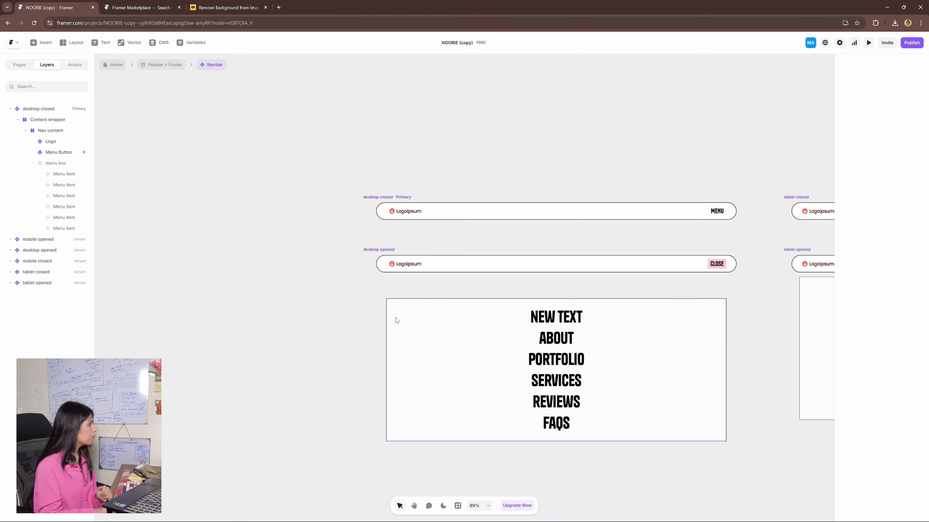
- Set the menu box's bottom offset to -505 in the desktop closed variant to move it closer to the navbar
left_click(62, 166)
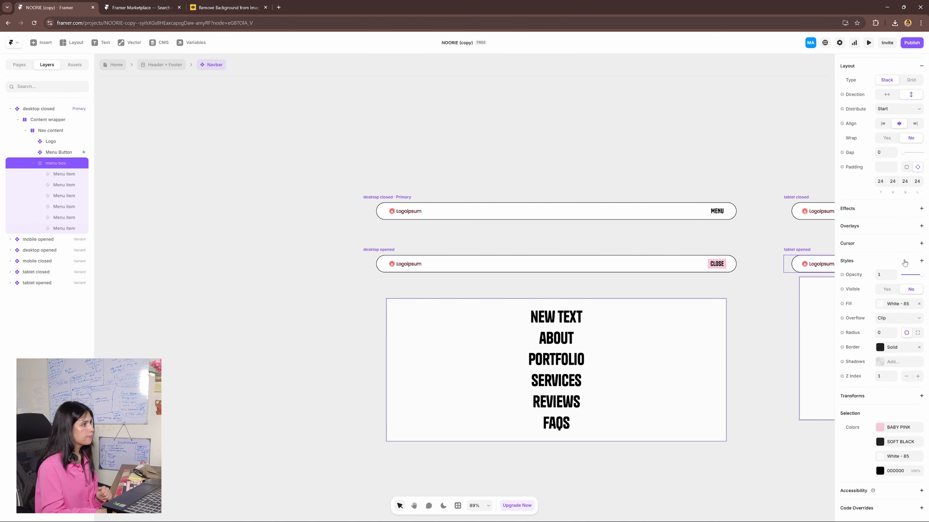
scroll(893, 195, "up", 5)
mouse_move(894, 194)
left_mouse_down()
mouse_move(894, 203)
mouse_move(894, 168)
mouse_move(896, 177)
left_mouse_up()
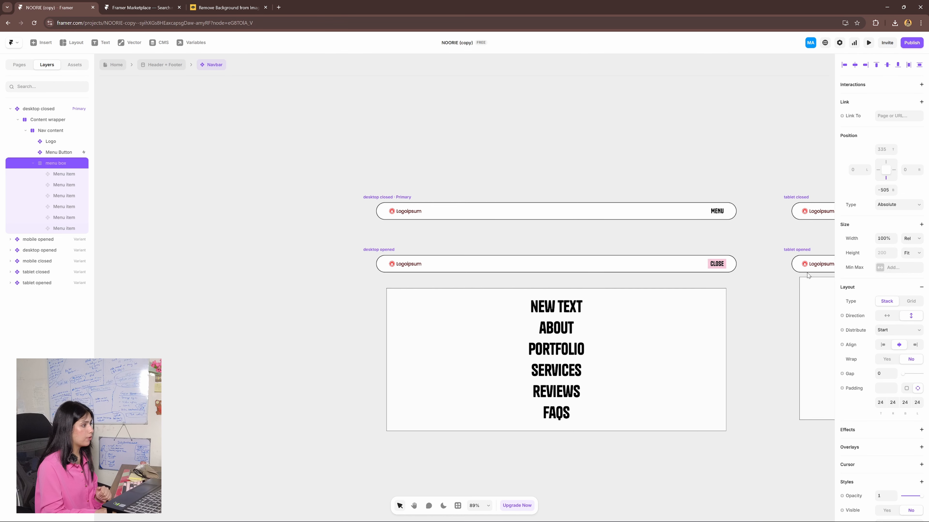
- Undo the menu box's offset change and the deletion of the Get Started menu item
scroll(724, 317, "right", 2)
key("ctrl+z")
key("ctrl+z")
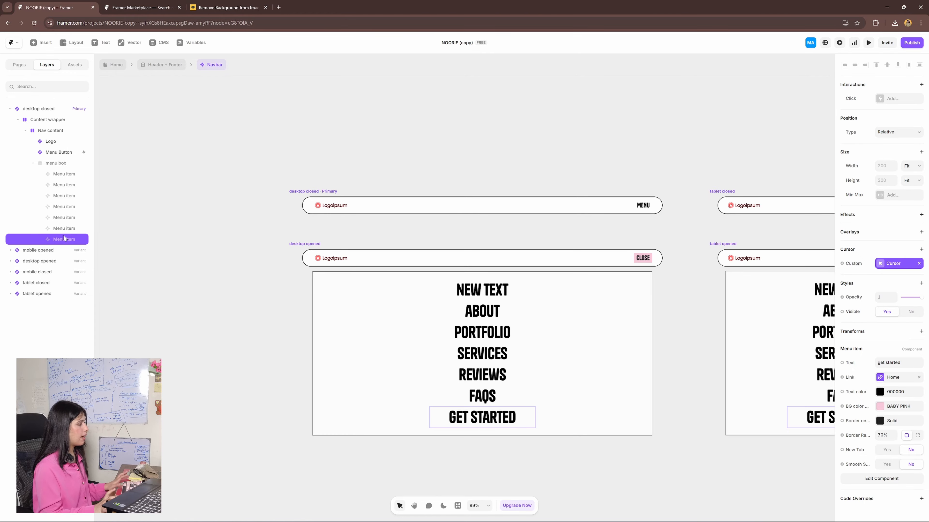
- Duplicate the Get Started menu item in the desktop closed variant and set the copy's text to "new section"
key("ctrl+d")
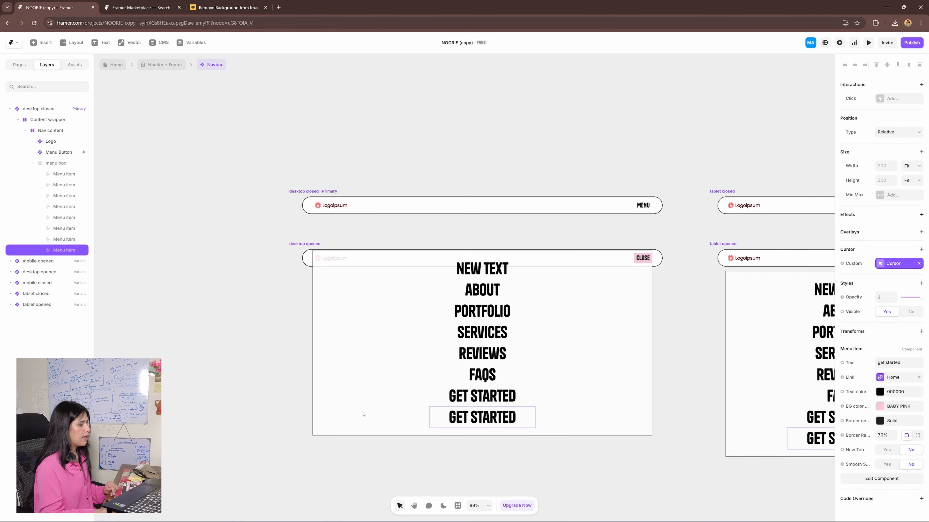
left_click(898, 362)
type("new sect")
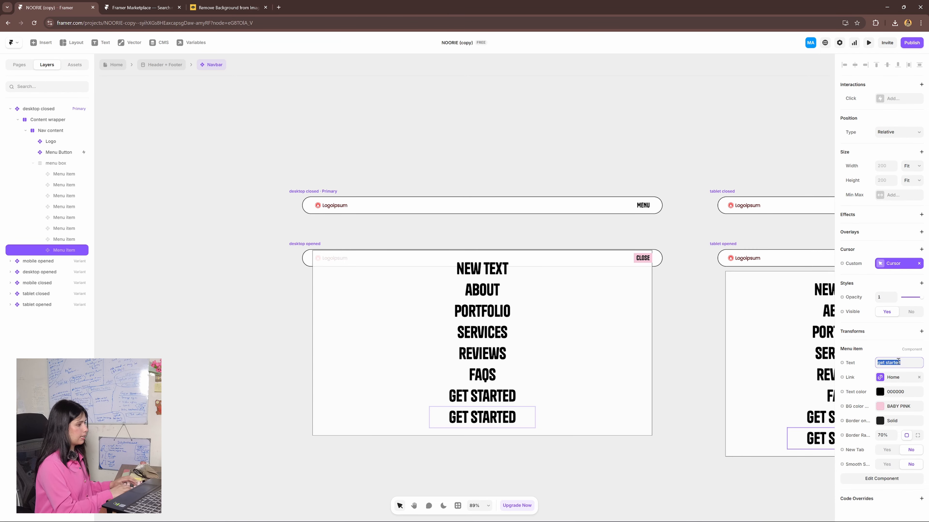
type("ion")
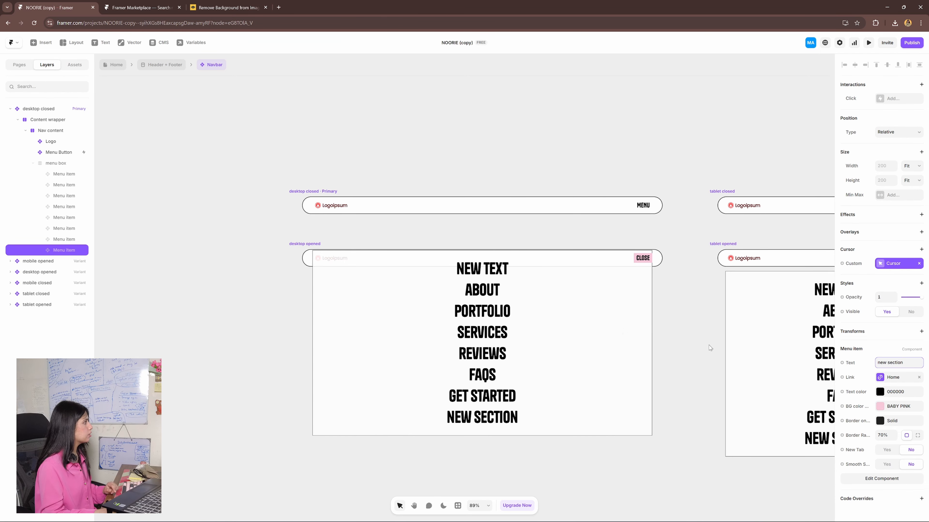
- Return to the Home page and set the scroll section name of the New section layer to "new-section"
left_click(114, 64)
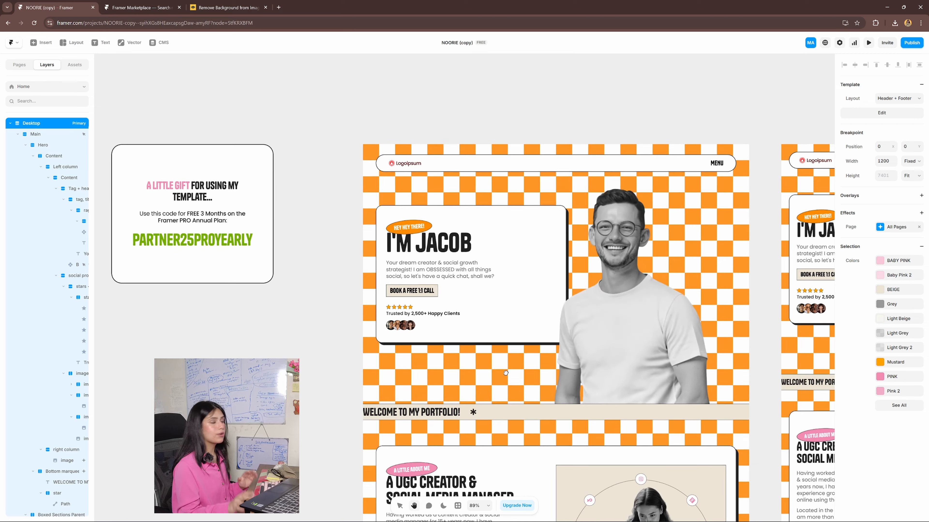
scroll(504, 373, "down", 2)
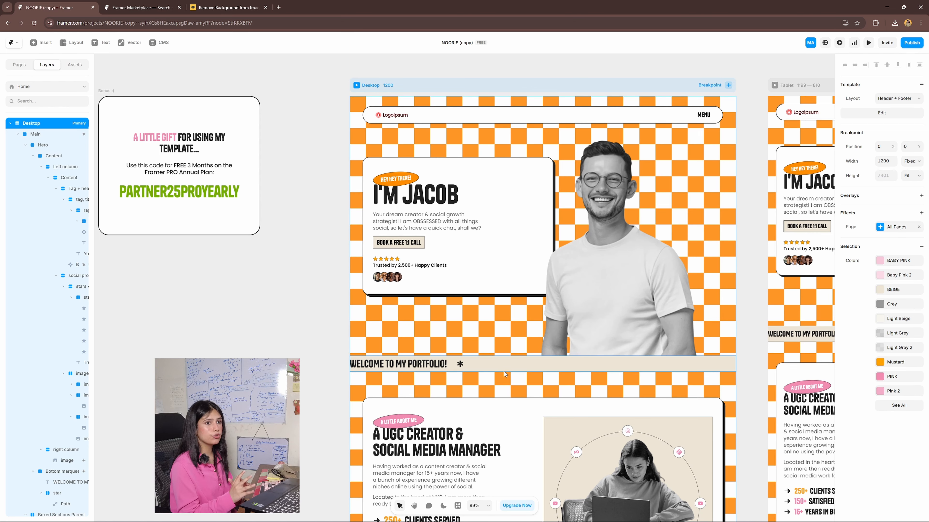
scroll(503, 371, "down", 12)
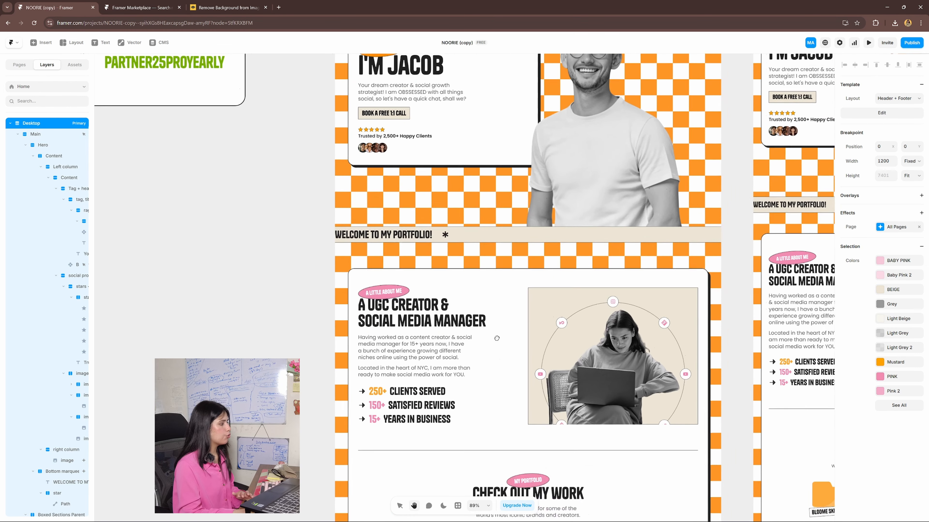
scroll(538, 332, "down", 4)
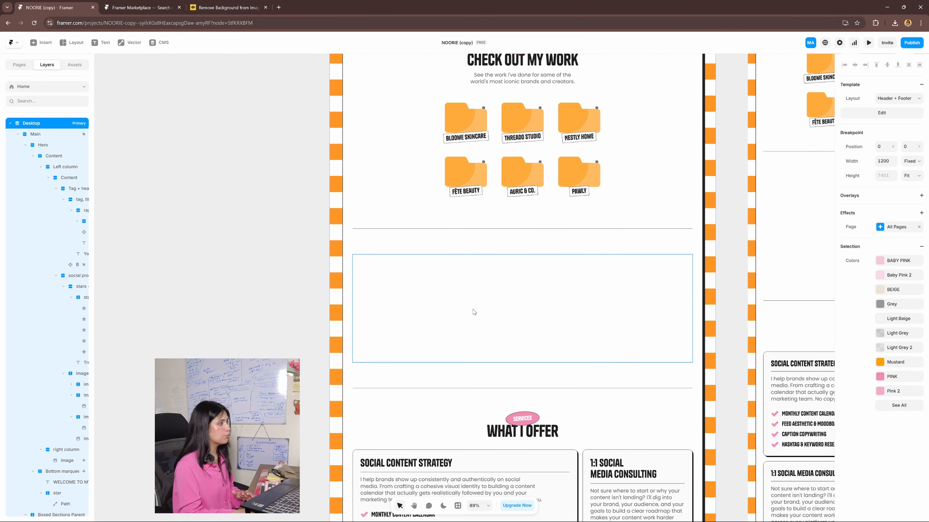
left_click(489, 305)
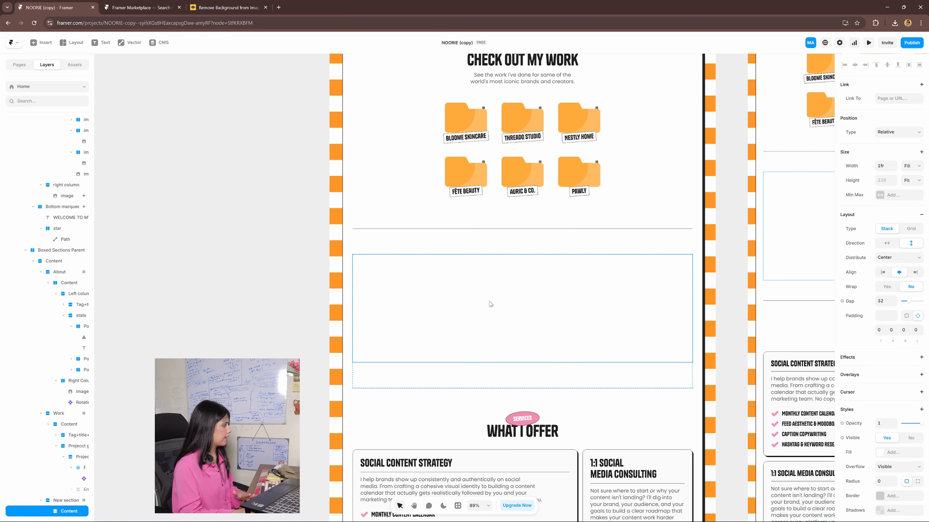
scroll(109, 390, "down", 1)
scroll(70, 439, "down", 3)
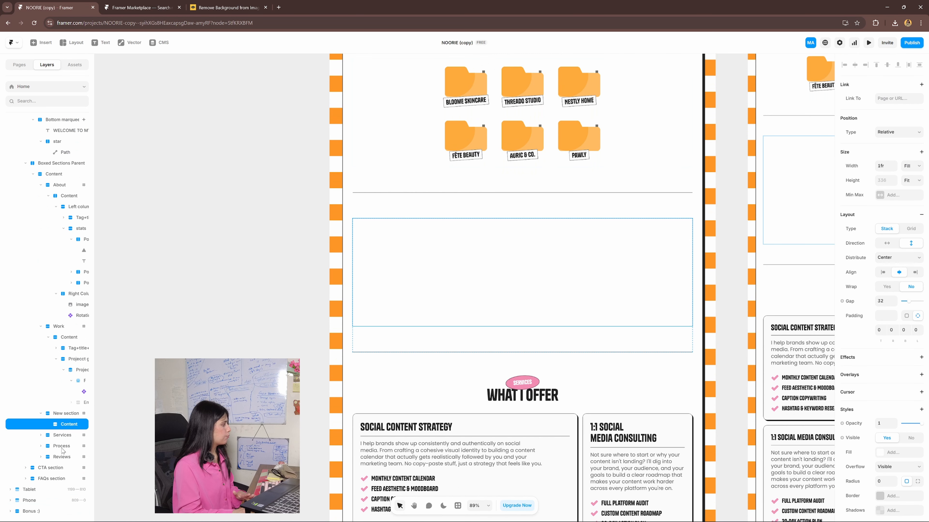
left_click(67, 414)
scroll(409, 367, "up", 1)
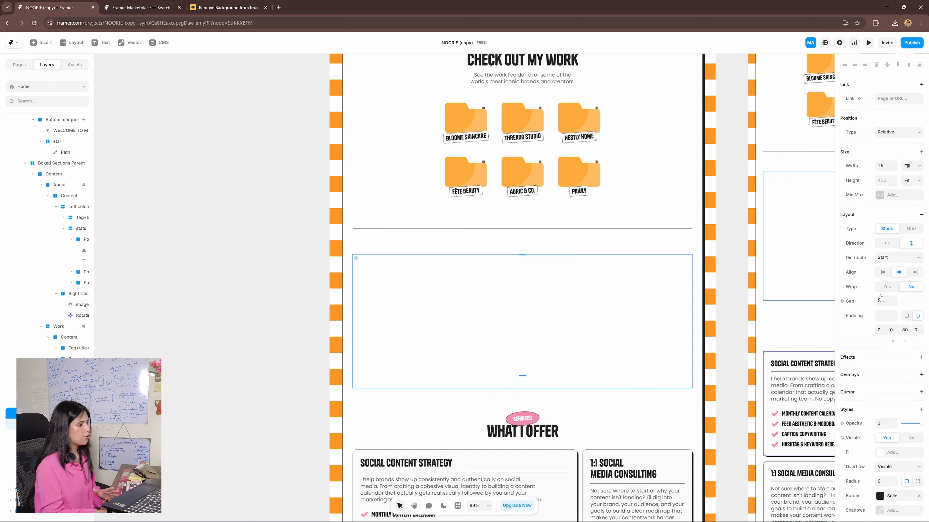
scroll(897, 426, "down", 4)
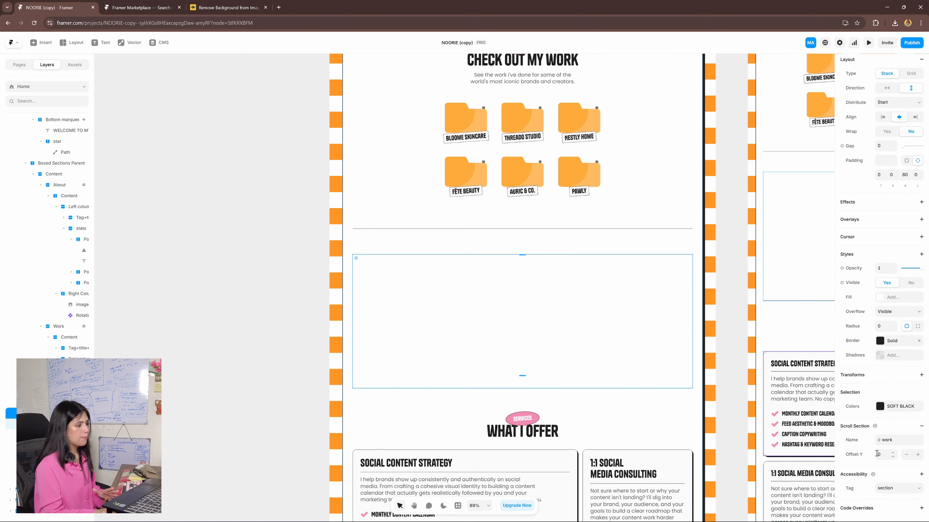
double_click(889, 439)
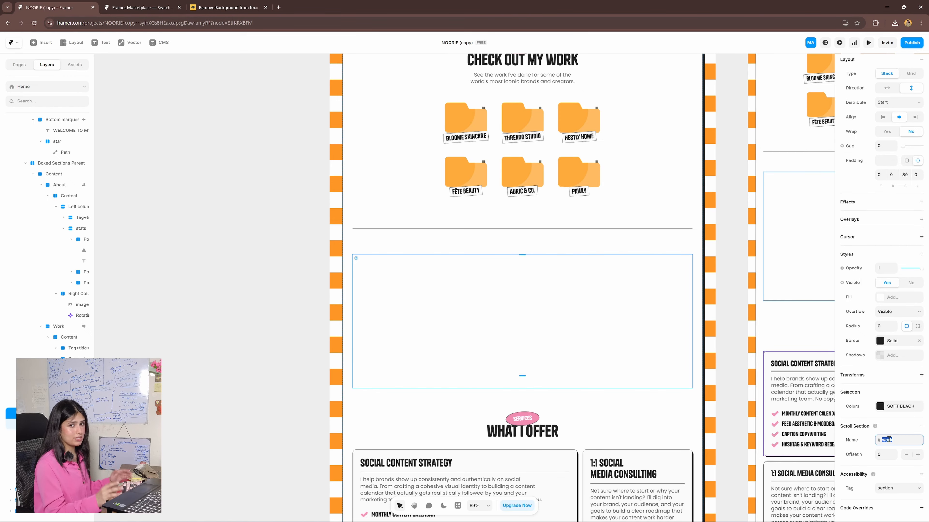
type("new-section")
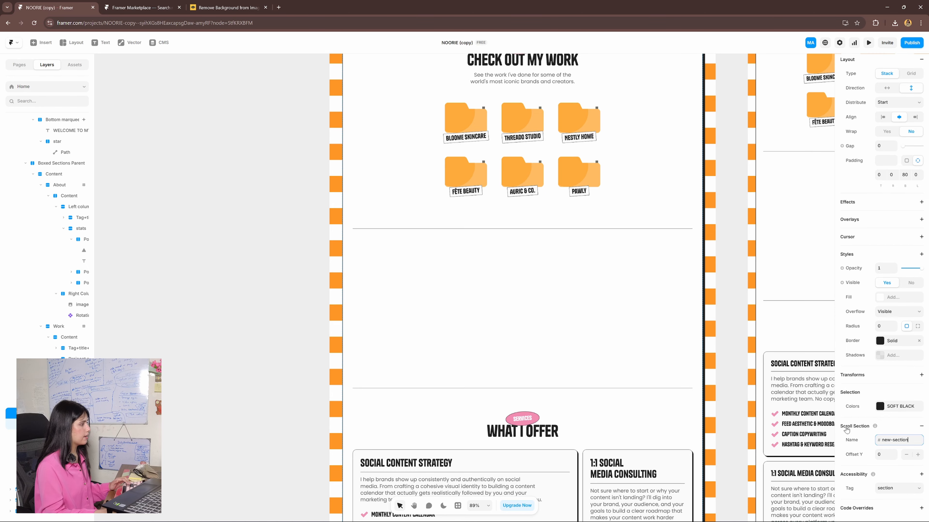
- Reopen the Navbar component through the Home page's Header + Footer layout template
scroll(536, 491, "up", 10)
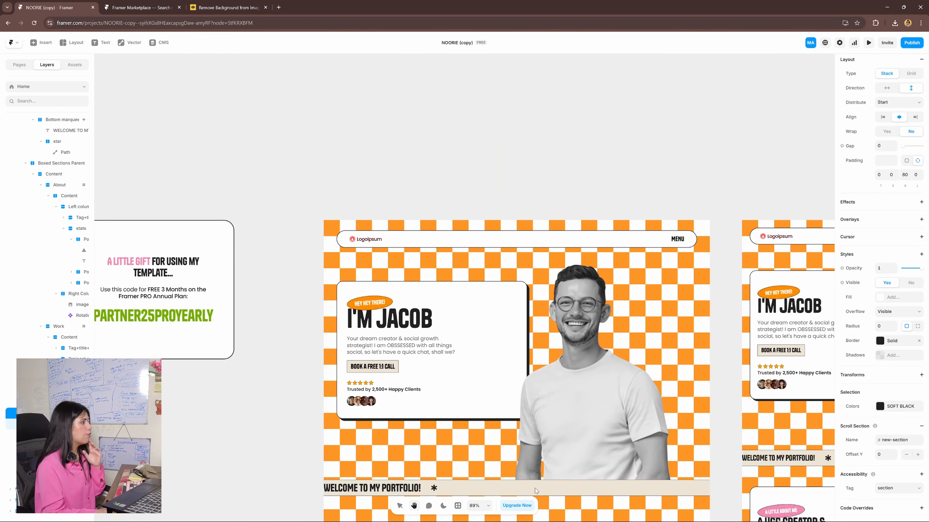
double_click(616, 242)
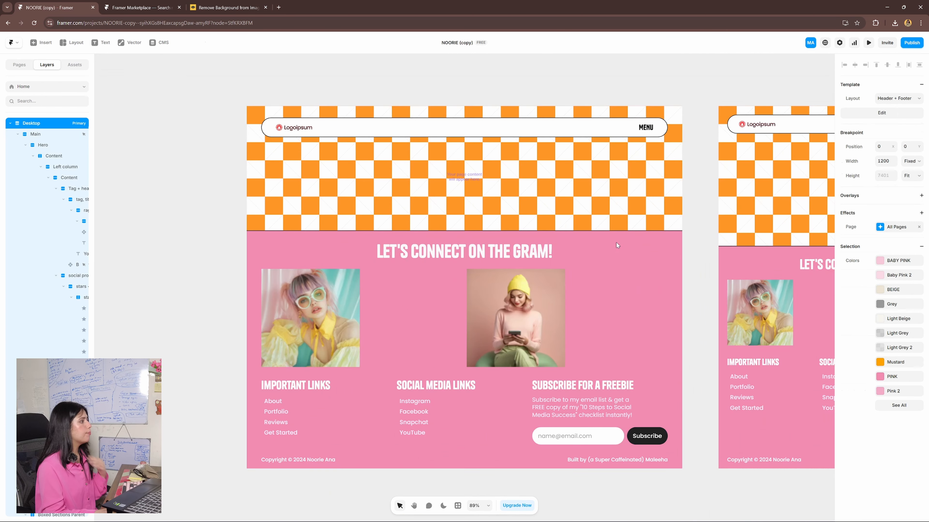
double_click(572, 125)
scroll(570, 256, "down", 4)
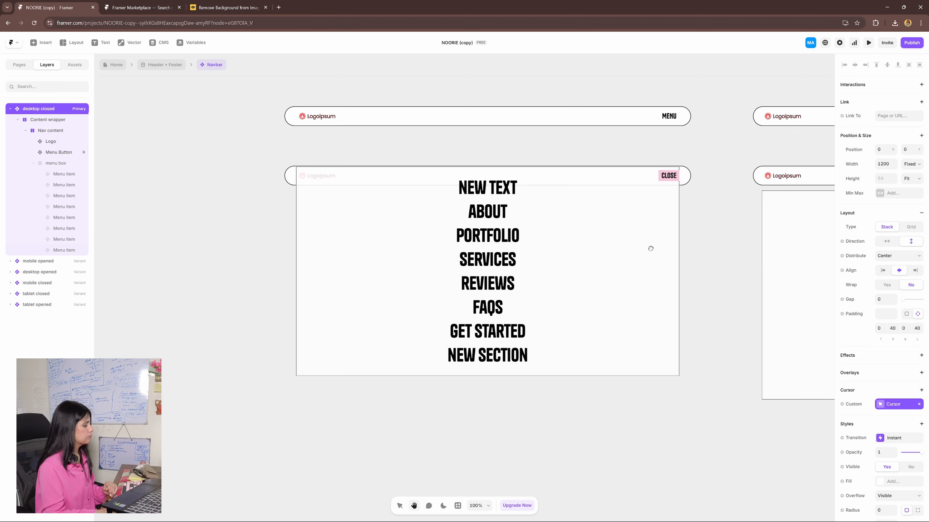
scroll(512, 321, "up", 2)
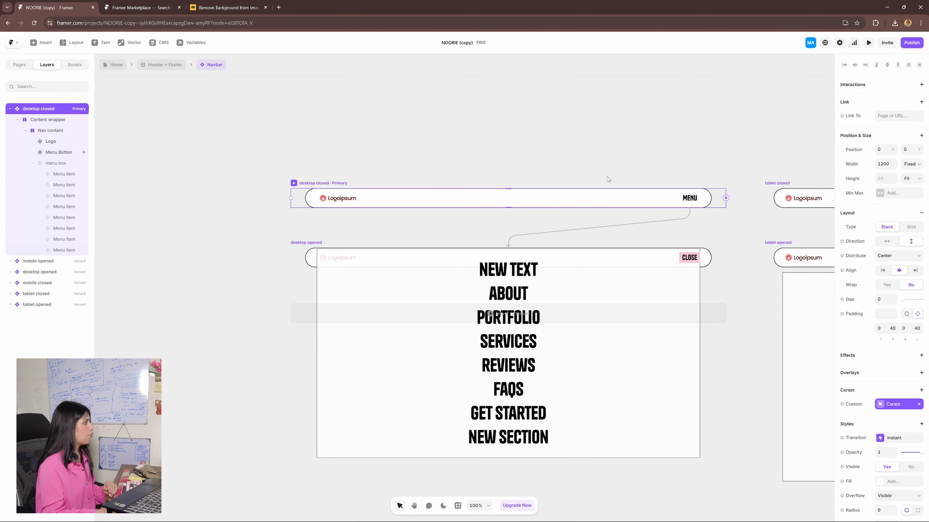
- Link the "new section" menu item in the desktop closed variant to the #new-section section of the Home page
left_click(64, 252)
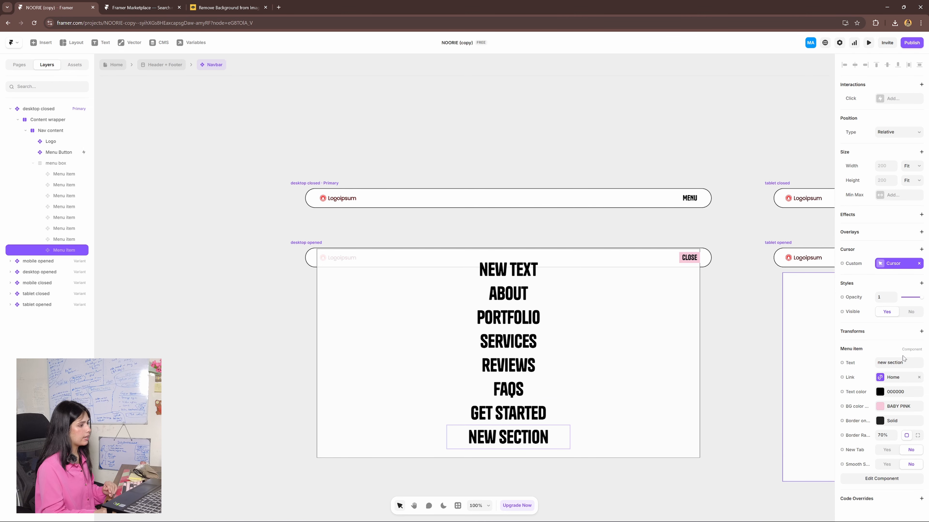
left_click(892, 377)
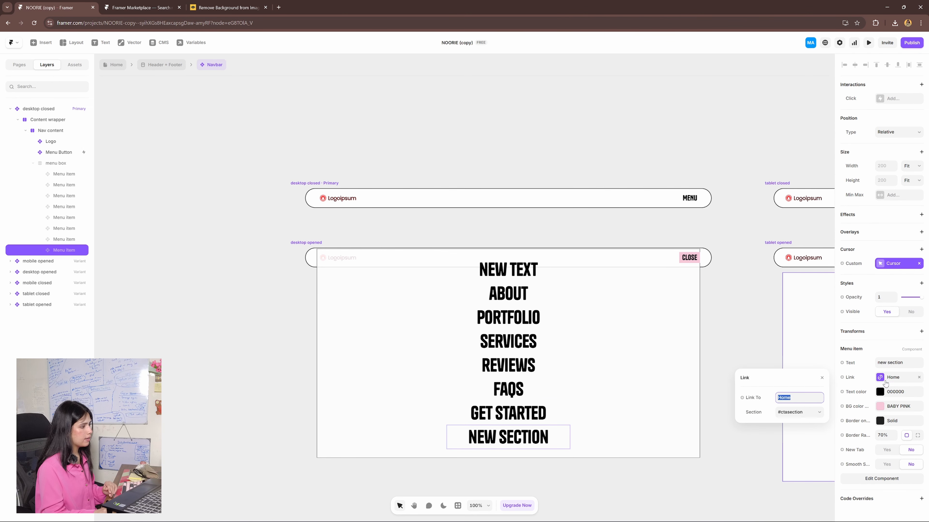
left_click(797, 413)
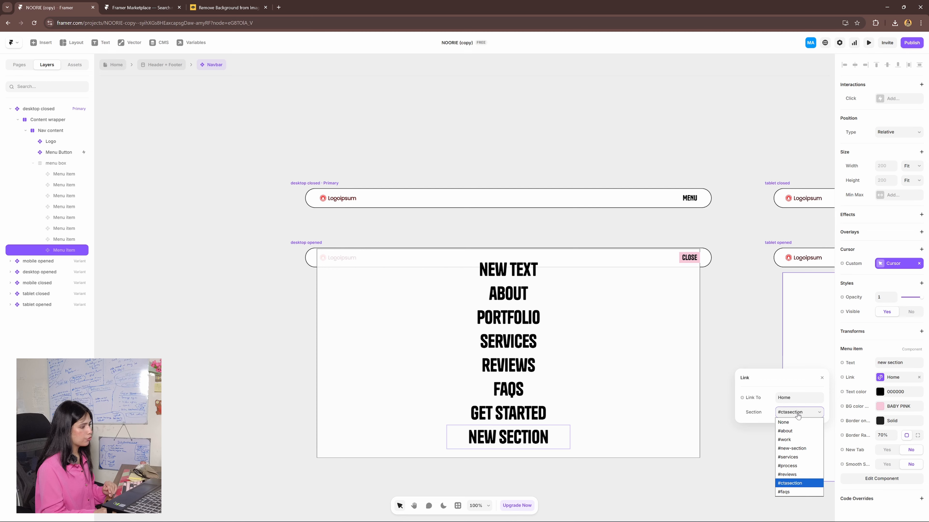
left_click(796, 448)
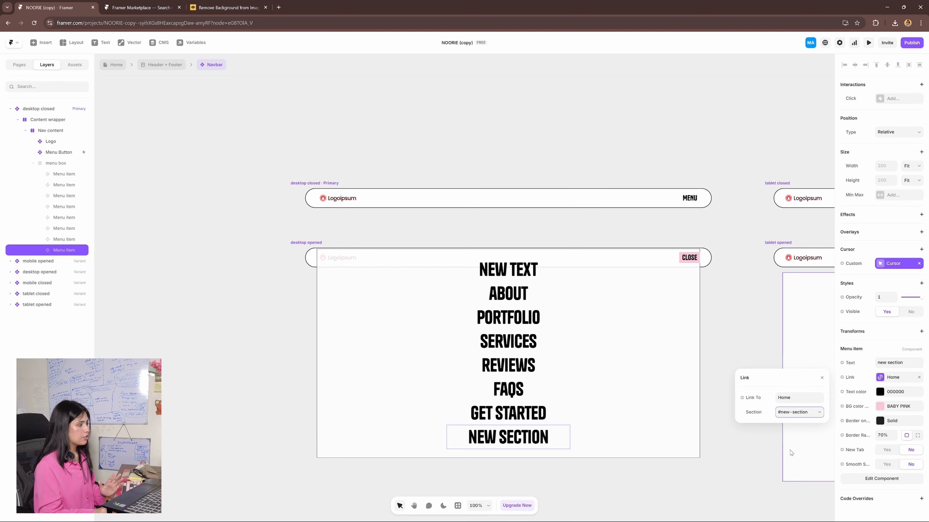
left_click(757, 454)
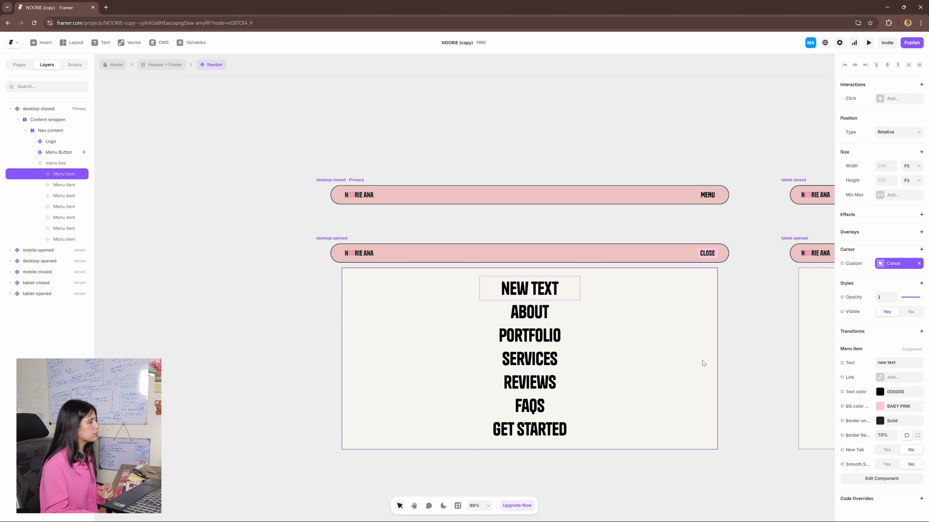
- Change the fill of the desktop closed variant's menu box to the White - 85 colour style
left_click(59, 167)
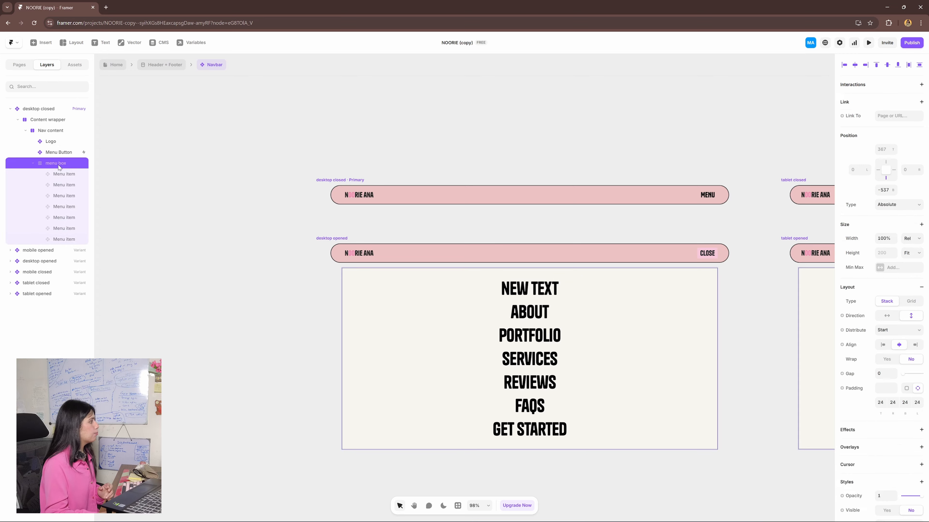
scroll(884, 305, "down", 6)
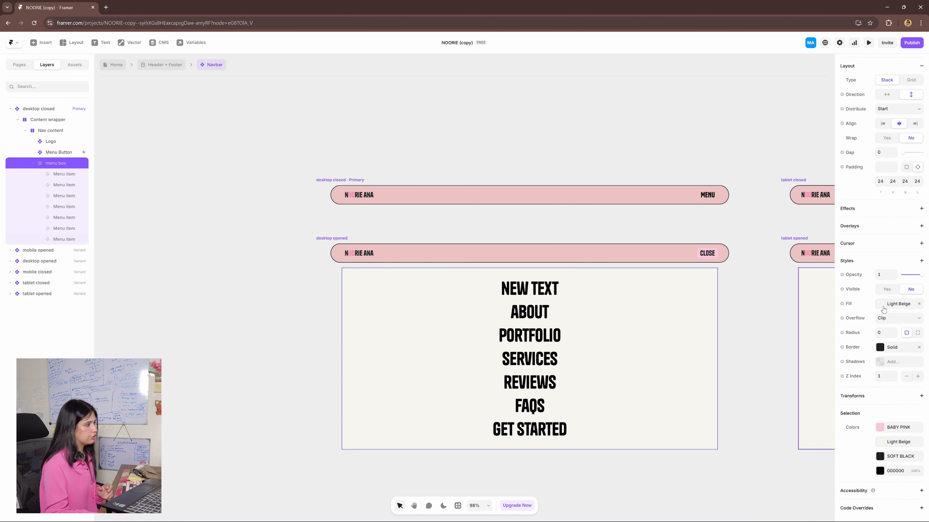
left_click(884, 309)
left_click(775, 388)
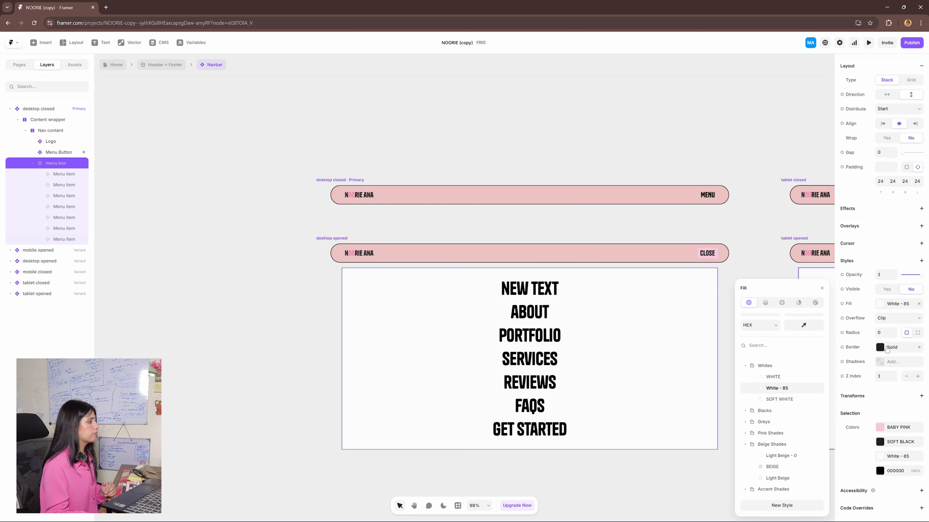
left_click(591, 208)
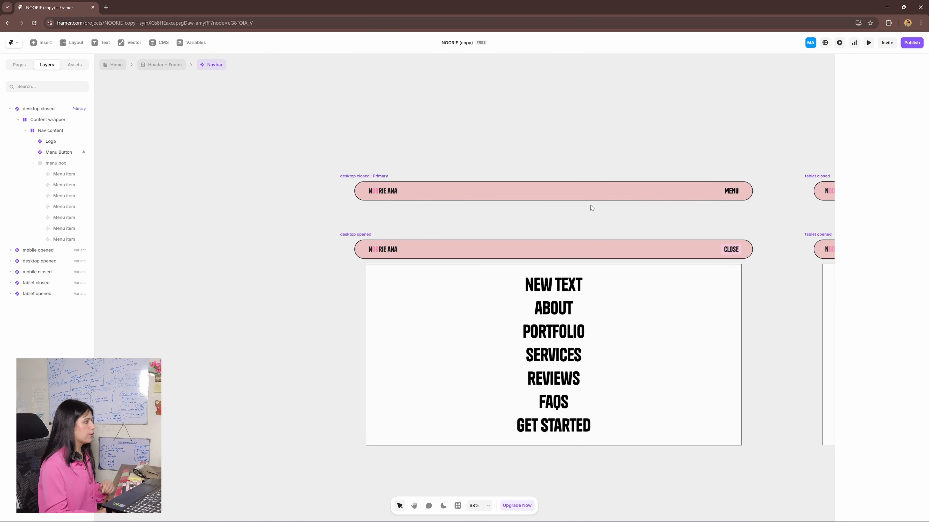
- Open the navbar's Logo component and replace the text of its primary variant with "your brand name"
double_click(386, 193)
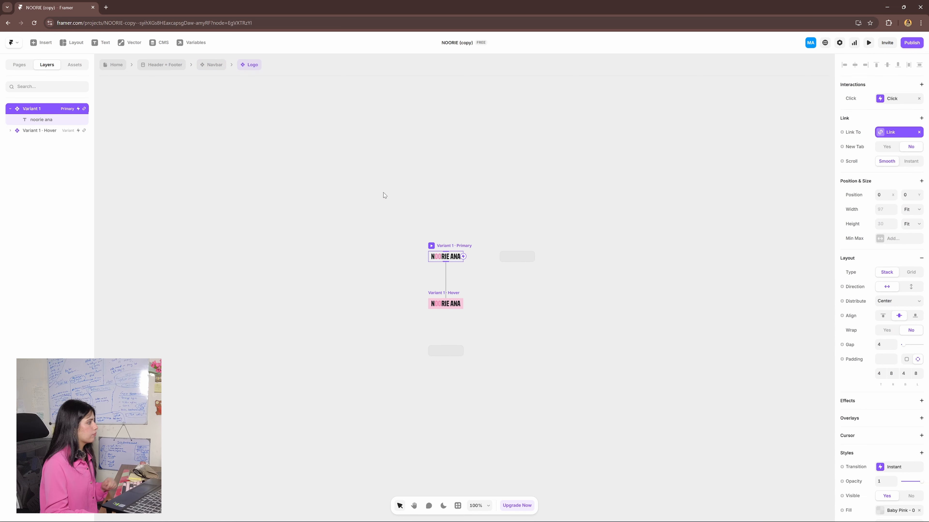
scroll(589, 311, "up", 5)
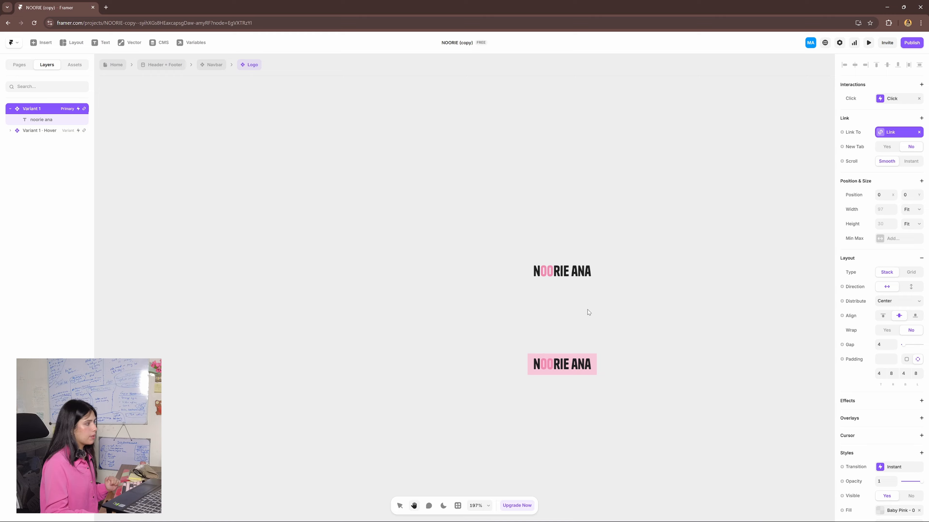
left_click(557, 275)
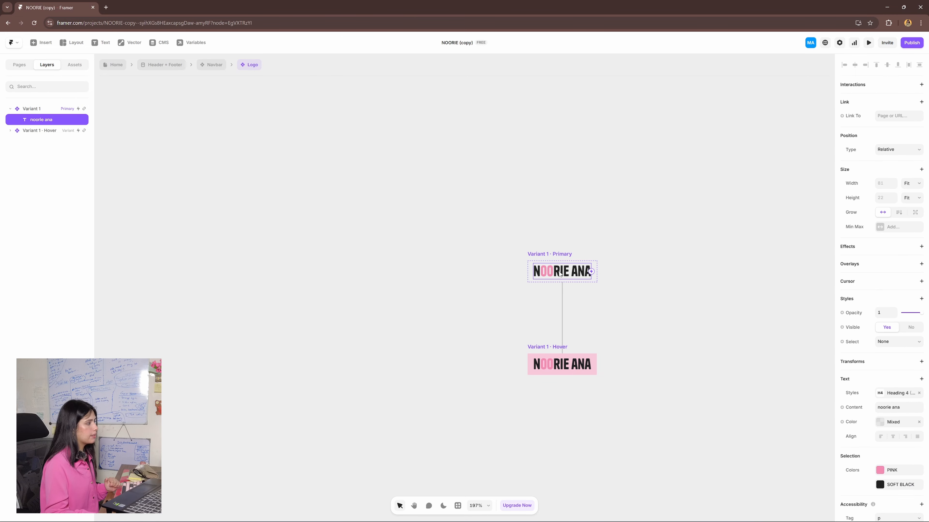
double_click(559, 271)
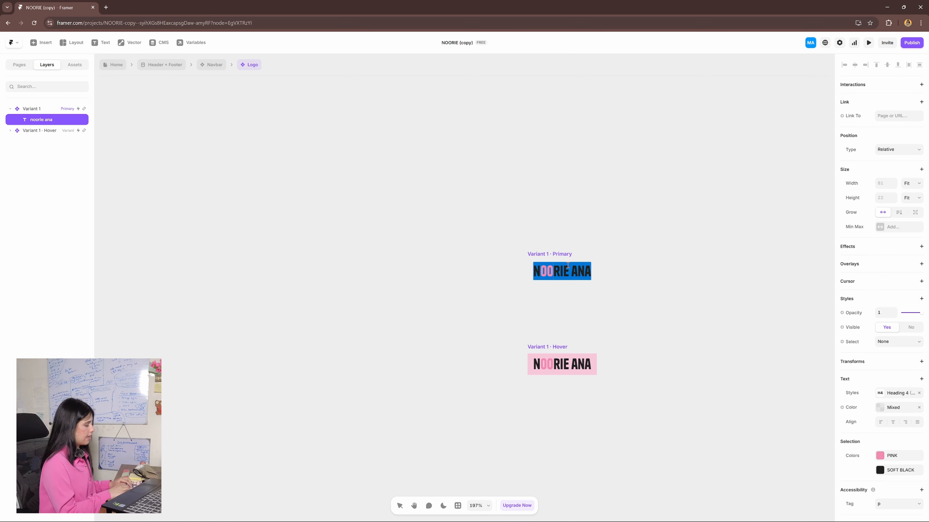
type("your brand name")
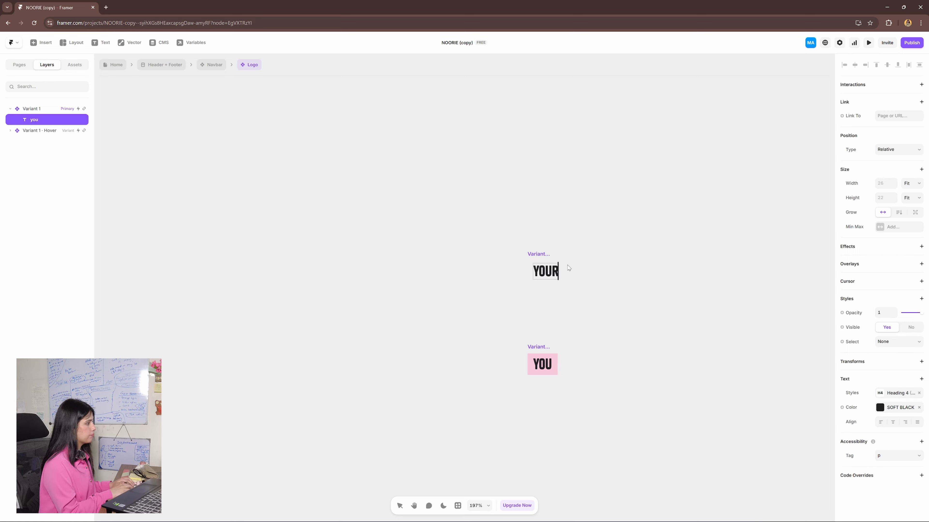
- Colour the letters "bran" in the primary variant's logo text pink
left_click_drag(587, 273, 565, 271)
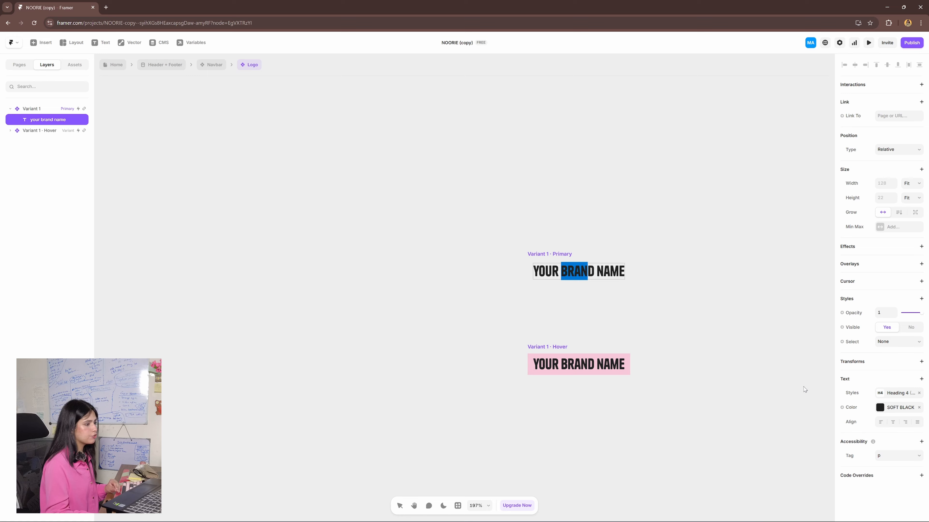
left_click(898, 408)
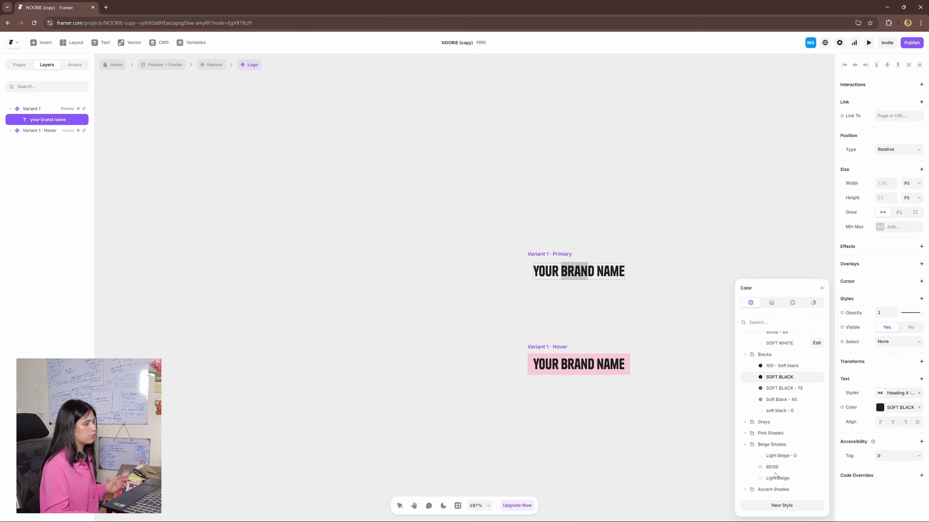
scroll(778, 457, "up", 1)
scroll(778, 458, "down", 1)
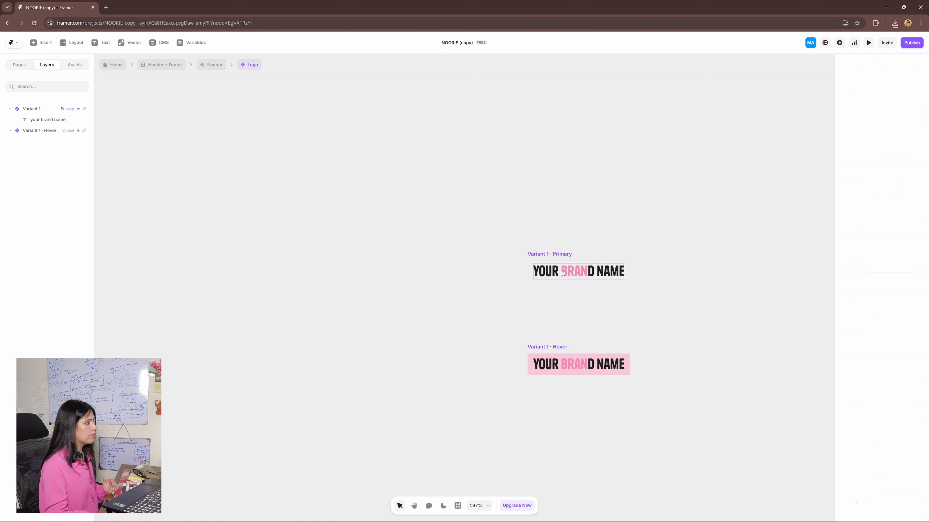
- Delete the "your brand name" text from the Logo component and bring the Logoipsum logo file from File Explorer onto the canvas
left_click(88, 117)
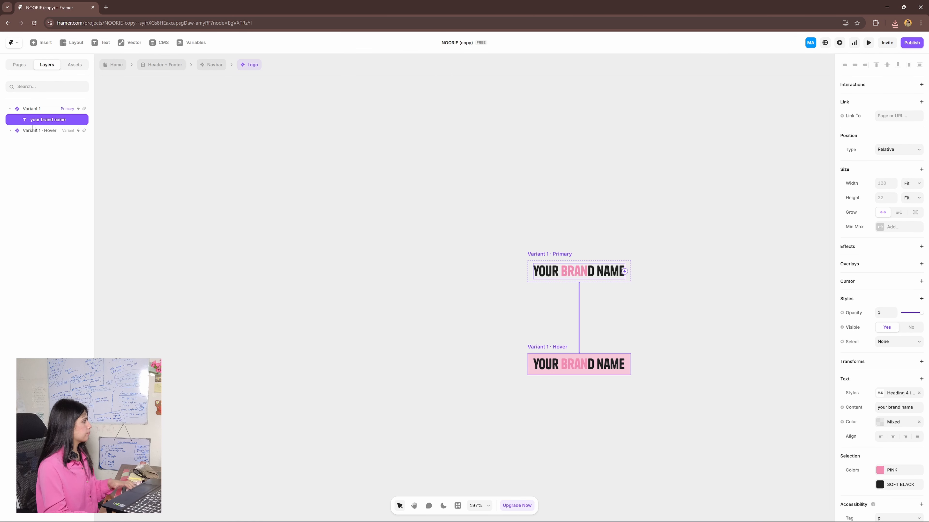
key("Delete")
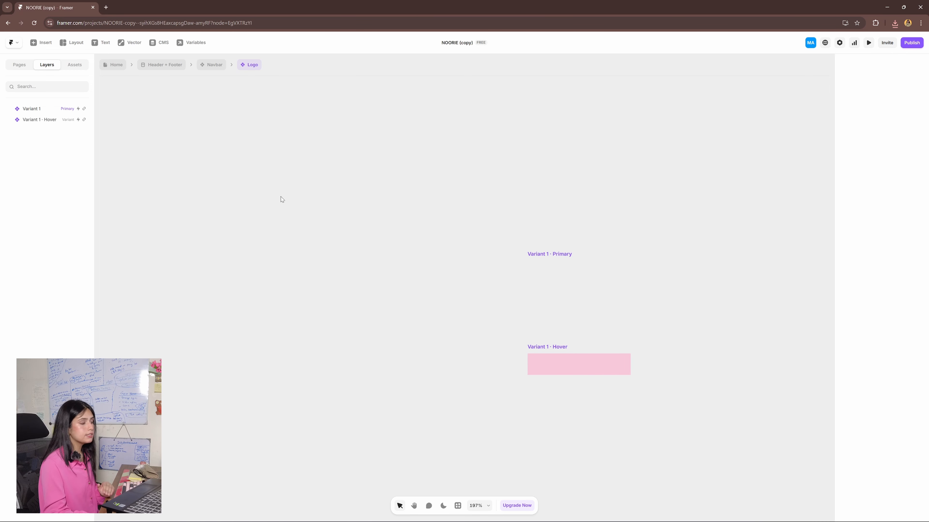
mouse_move(492, 521)
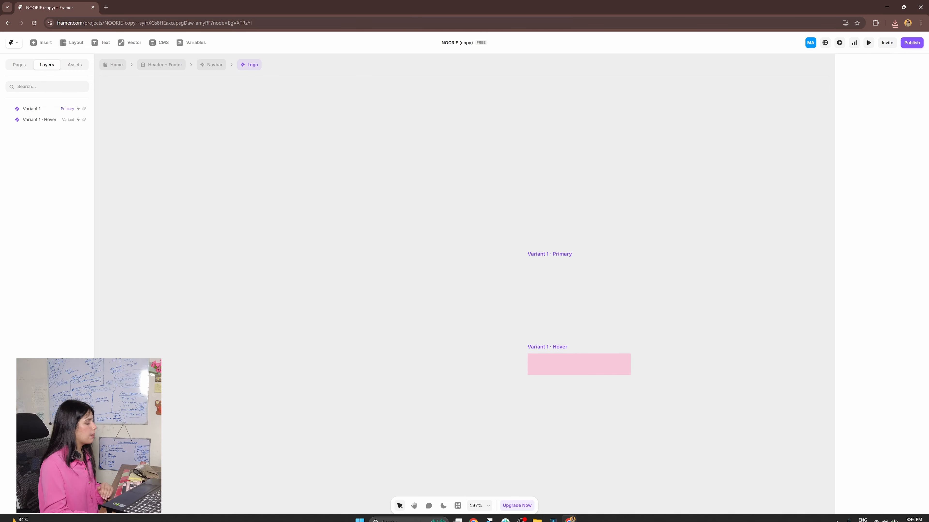
left_click(538, 518)
left_click_drag(28, 296, 382, 166)
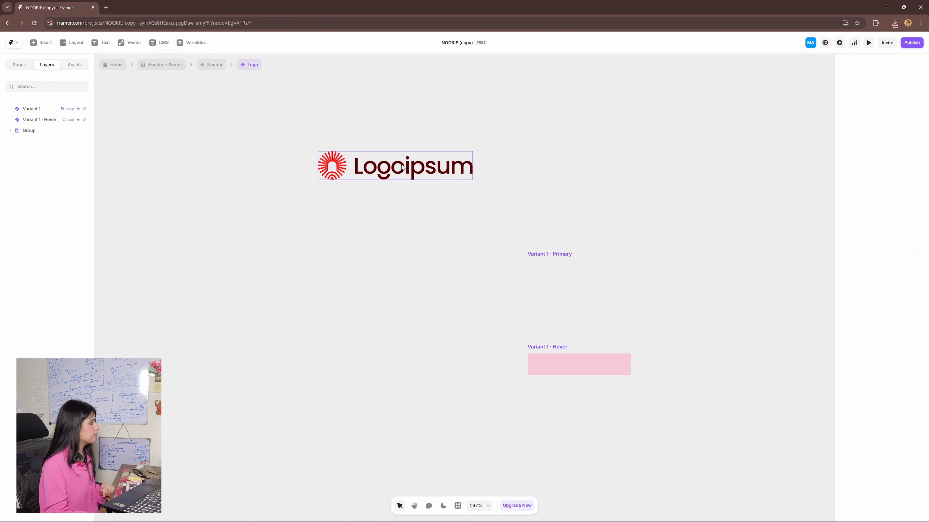
- Cut the Logoipsum graphic from the canvas and paste it inside the Logo component's primary variant
left_click_drag(403, 168, 435, 279)
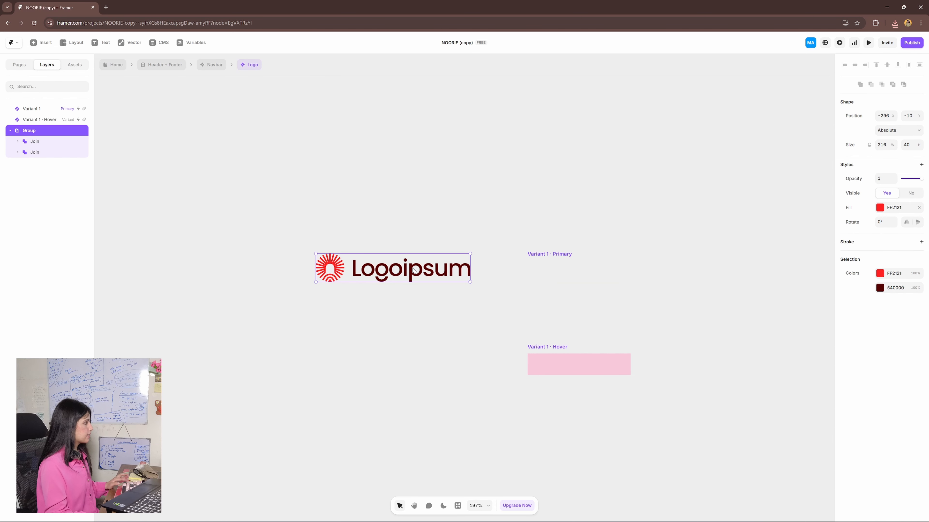
key("Delete")
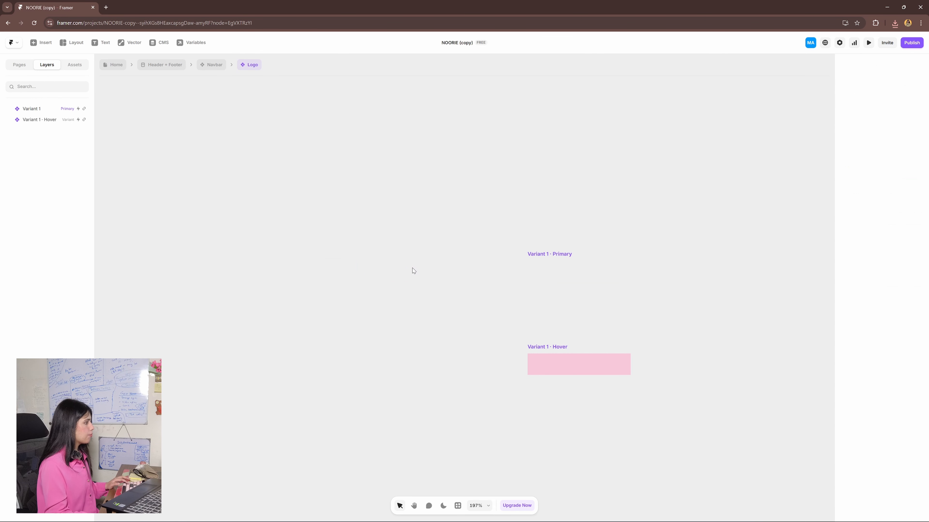
left_click(559, 271)
key("ctrl+z")
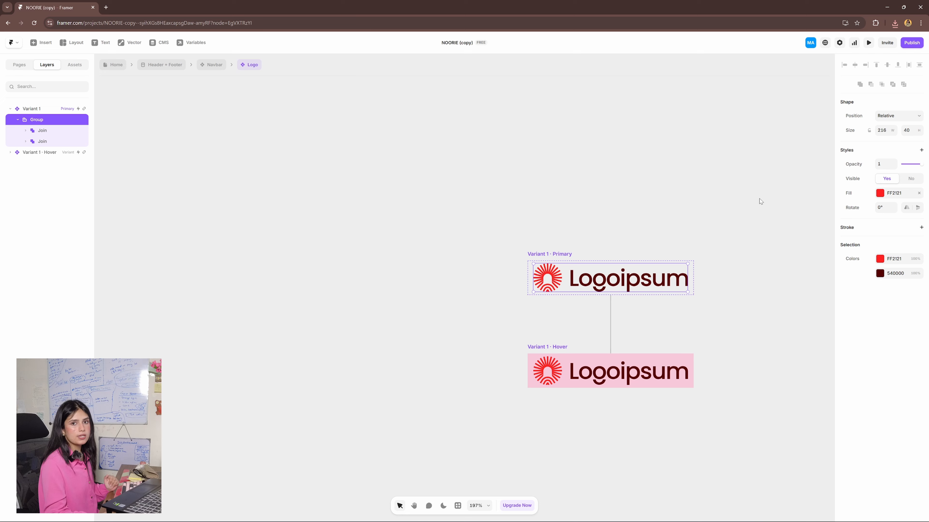
- Lock the aspect ratio of the logo group in the primary variant and set its width to 50
left_click(870, 131)
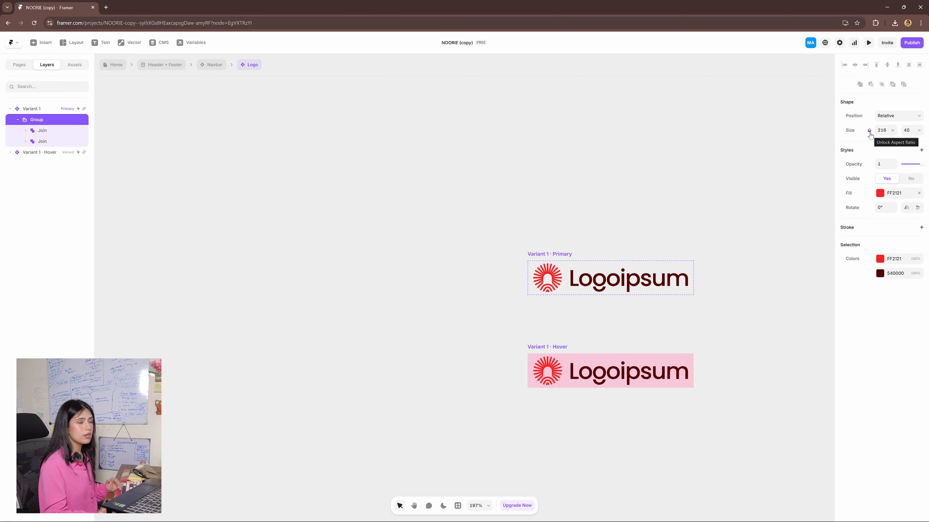
left_click(882, 132)
type("50")
key("Return")
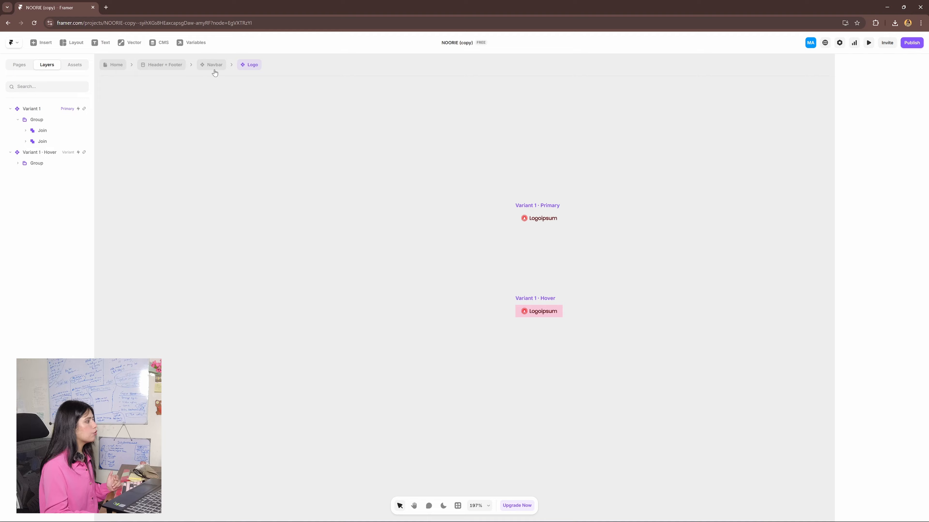
- Preview the Logo component's primary variant, then return to the editor
left_click(538, 218)
key("ctrl+p")
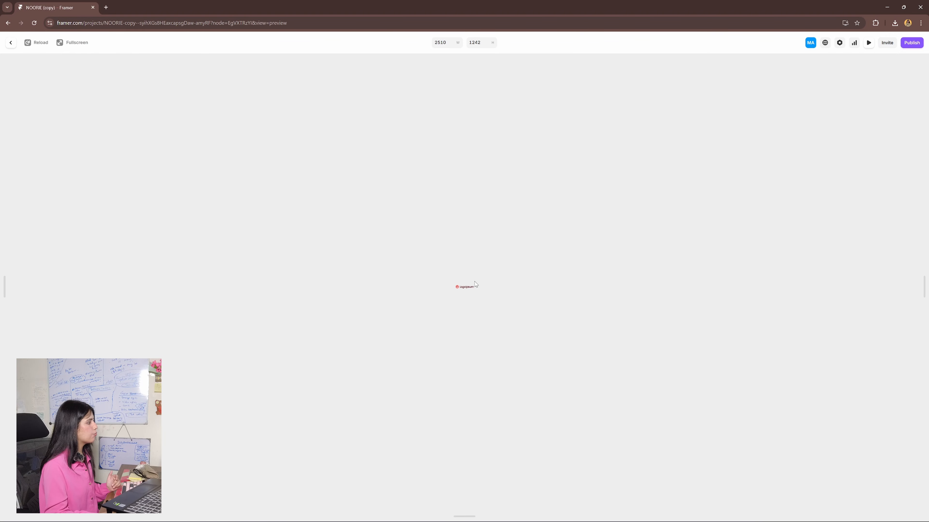
left_click(11, 49)
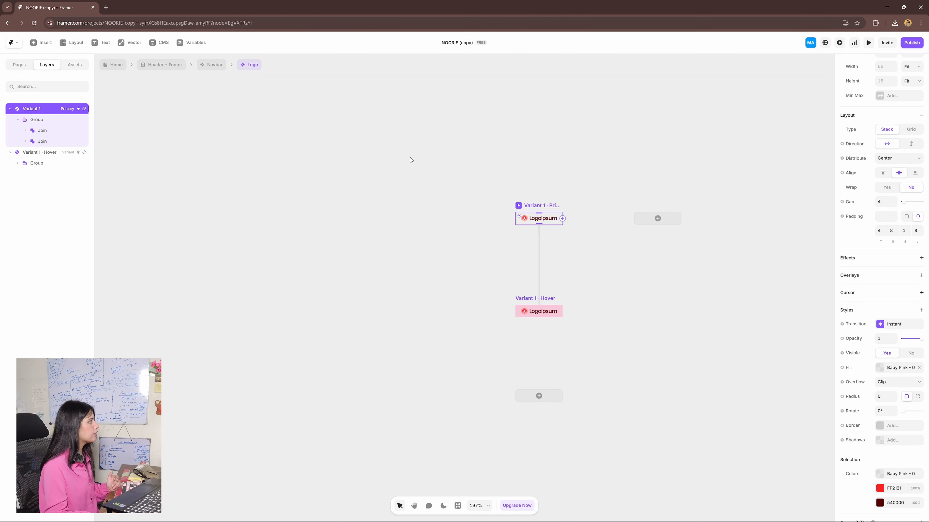
- Return to the Navbar component and examine the hover background colour setting of the logo in the desktop closed variant
left_click(212, 66)
left_click(356, 176)
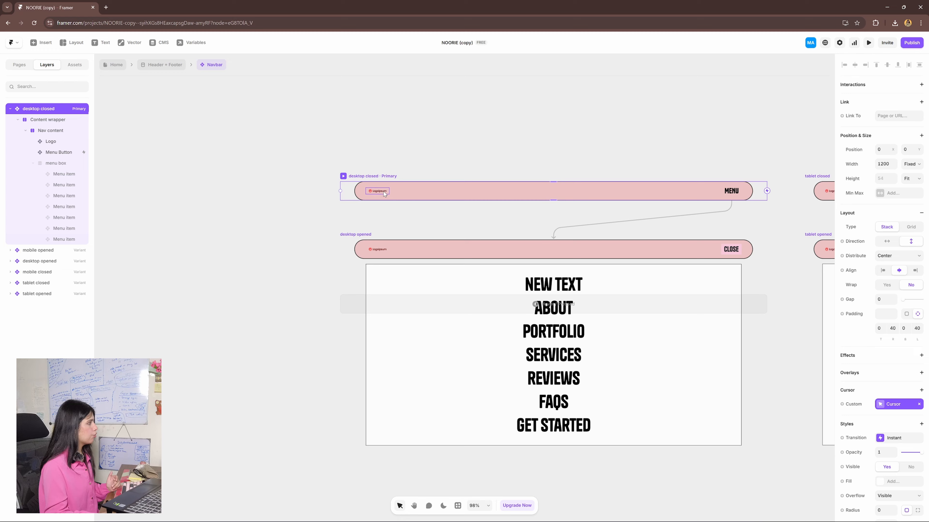
left_click(377, 191)
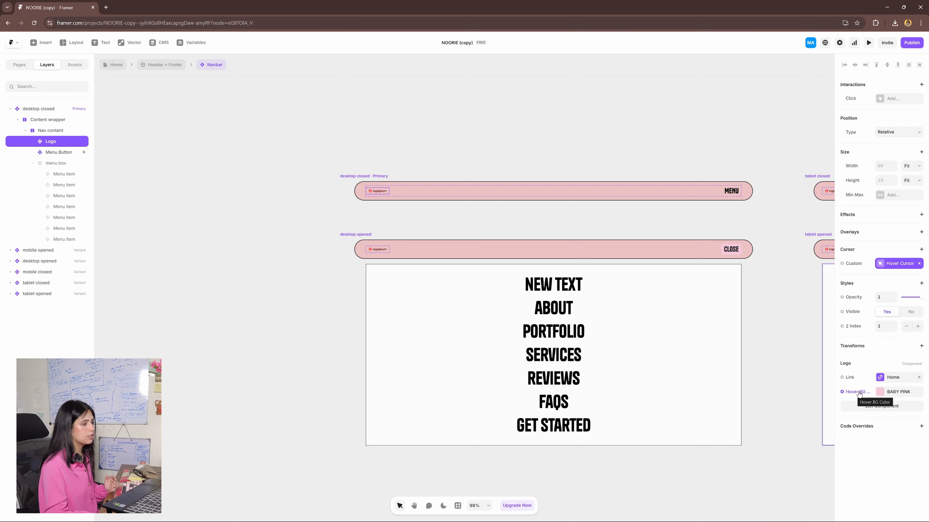
left_click(884, 393)
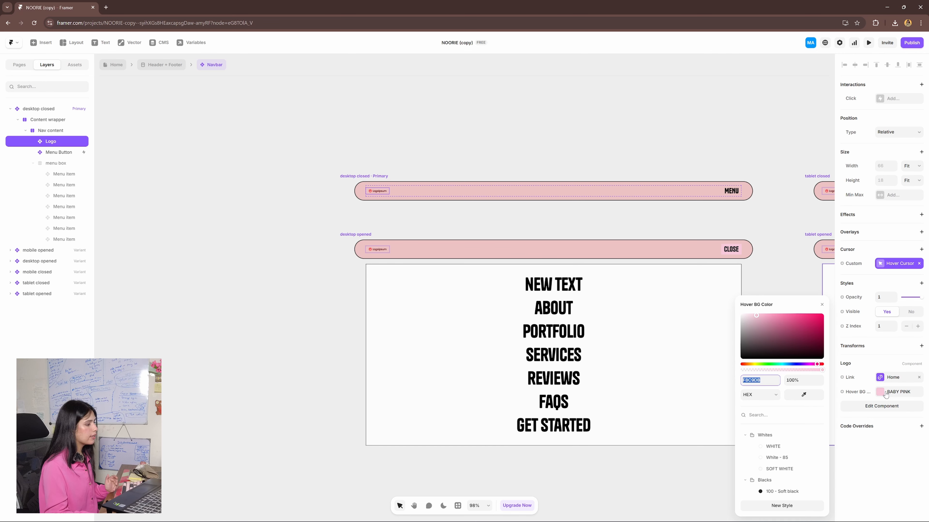
left_click(291, 328)
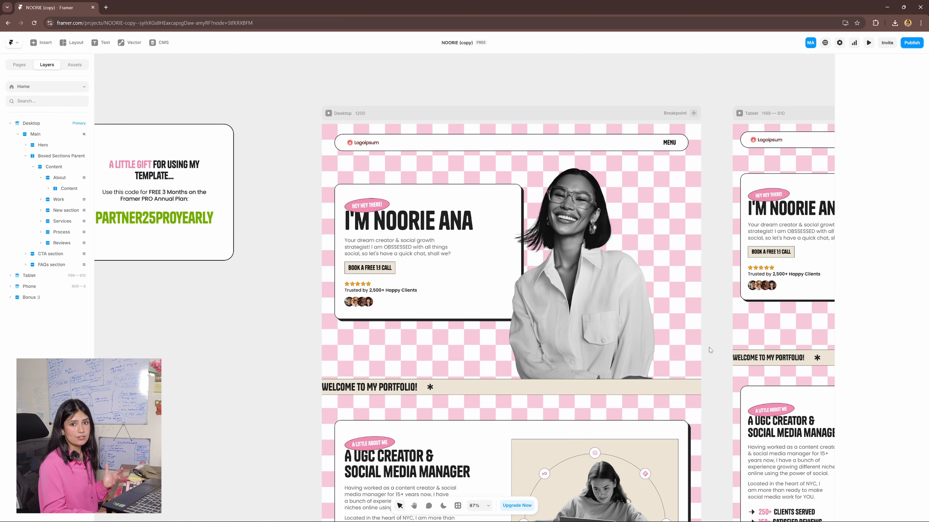
- Open the Header + Footer layout template and change Color 1 of its desktop checkerboard background to orange
double_click(484, 145)
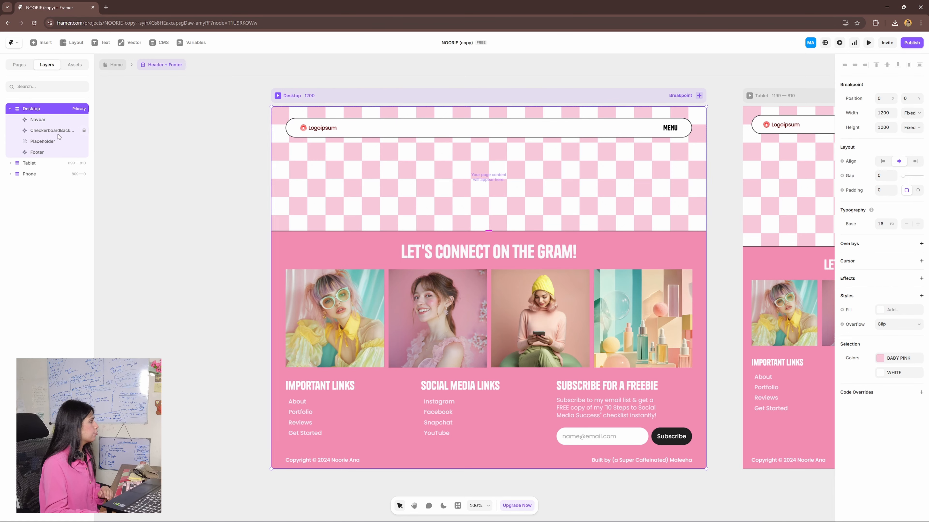
left_click(35, 132)
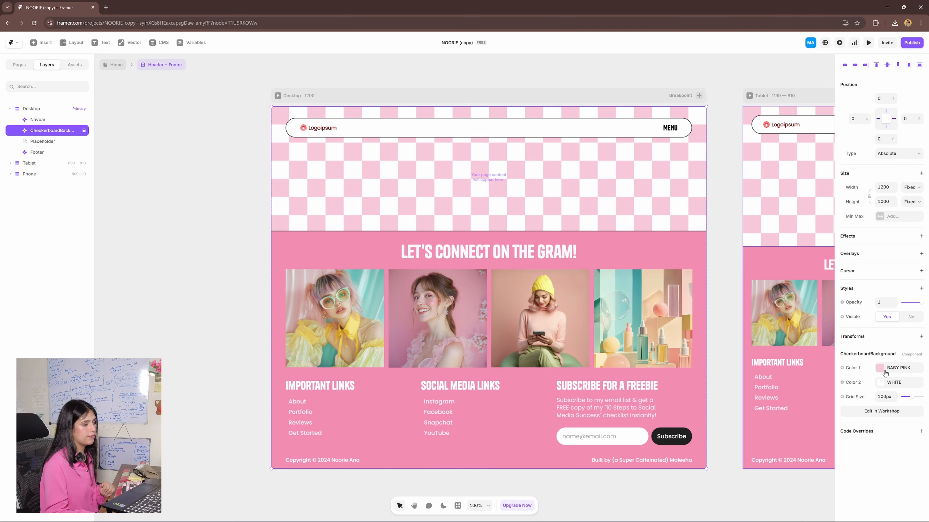
left_click(884, 371)
left_click(756, 377)
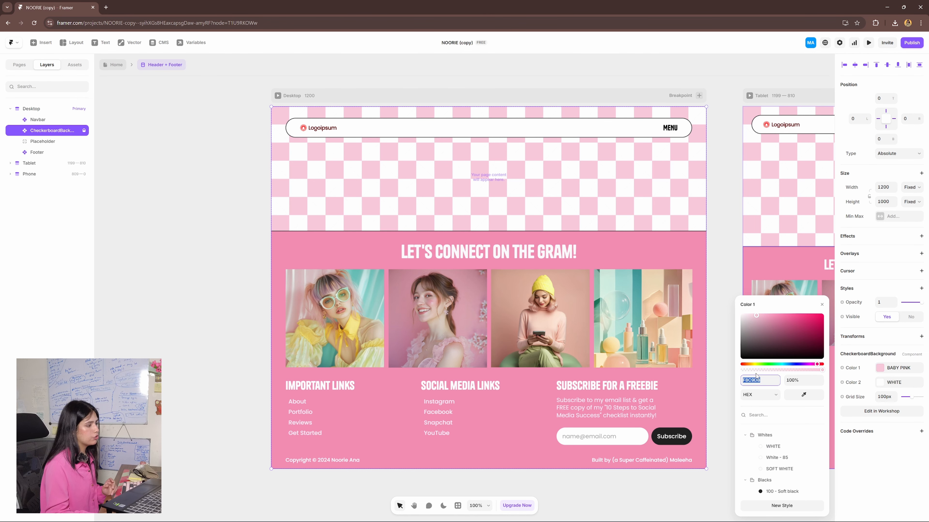
left_click_drag(753, 365, 748, 366)
left_click_drag(792, 330, 832, 295)
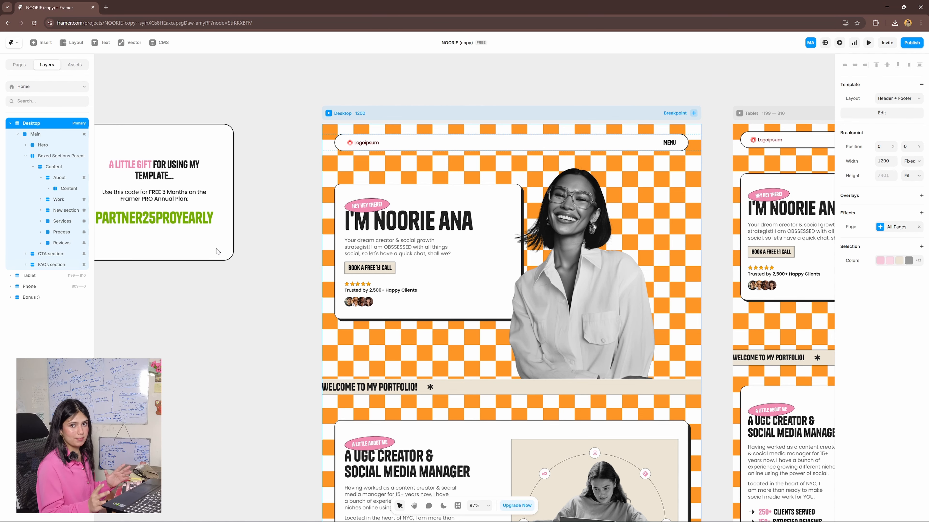
- Change the background of the hero's "hey hey there!" tag to orange FF8C00 and replace the person's name in the main heading
scroll(195, 281, "right", 1)
scroll(195, 281, "up", 1)
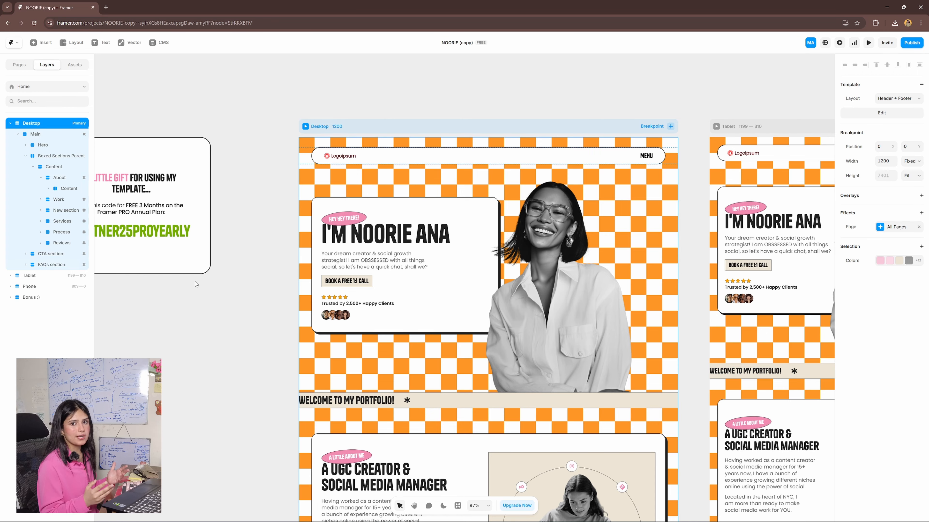
scroll(205, 287, "down", 1)
left_click_drag(242, 302, 303, 321)
scroll(403, 241, "up", 4)
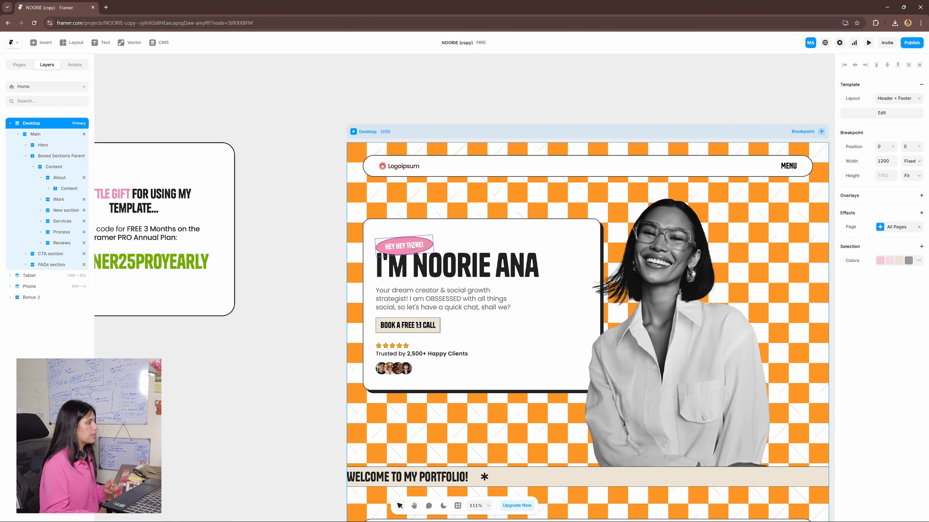
left_click(403, 249)
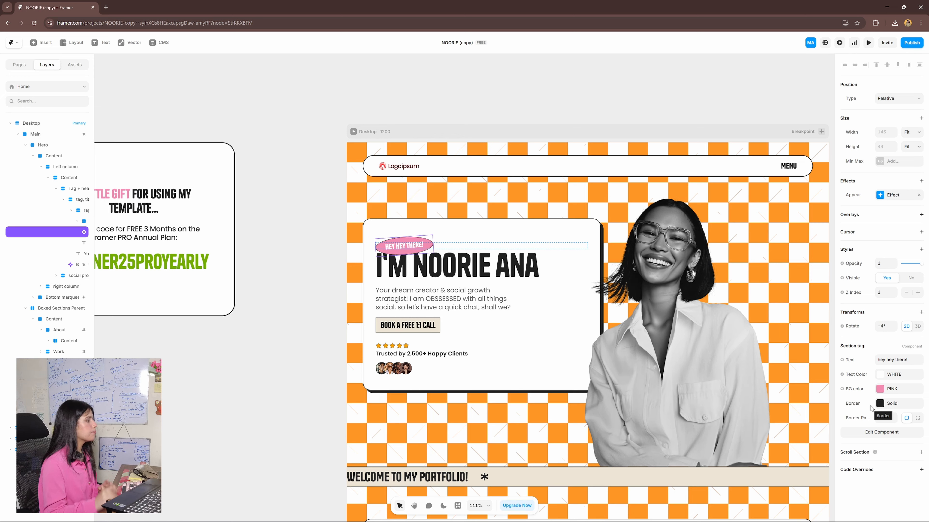
left_click(457, 280)
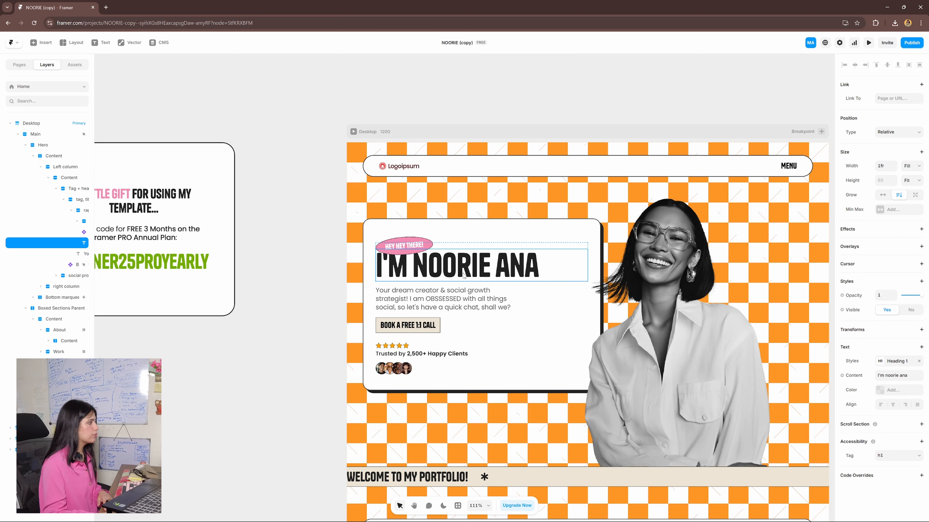
double_click(464, 271)
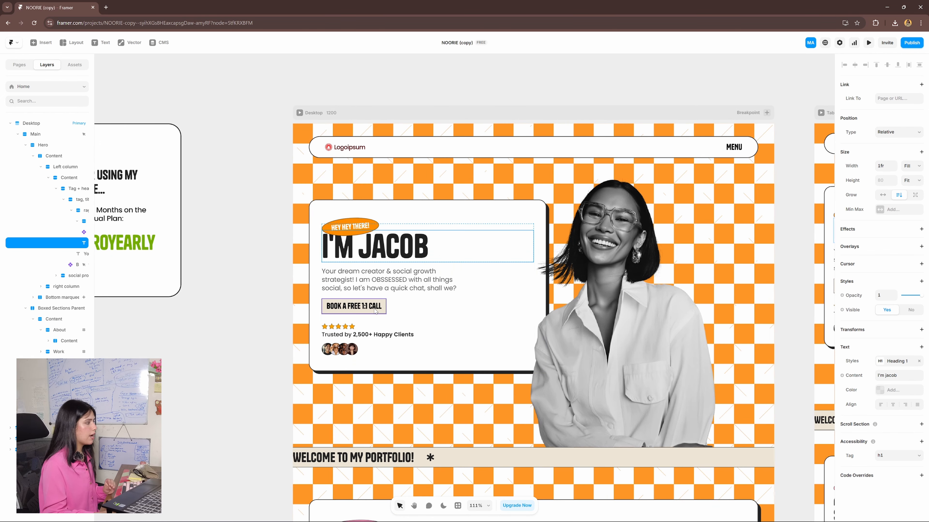
- Examine the settings of the hero's "book a free 1:1 call" button and check its hover effect in a desktop preview
left_click(365, 309)
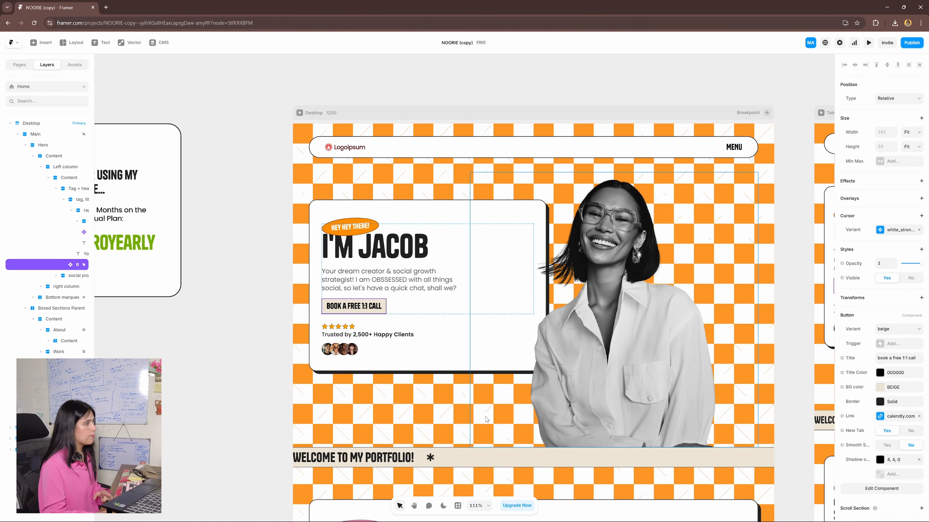
left_click(299, 114)
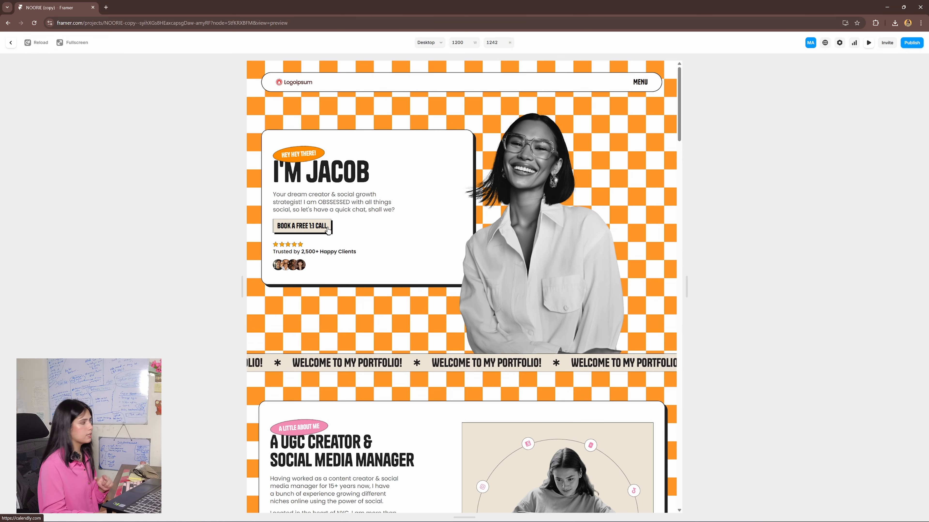
left_click(11, 43)
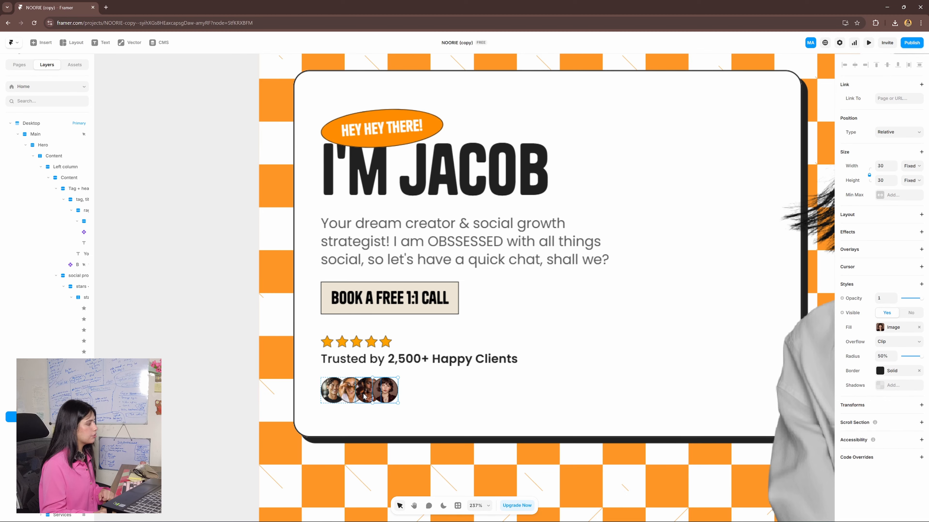
- Examine the image fill settings of the second client avatar below the "Trusted by" text
left_click(348, 395)
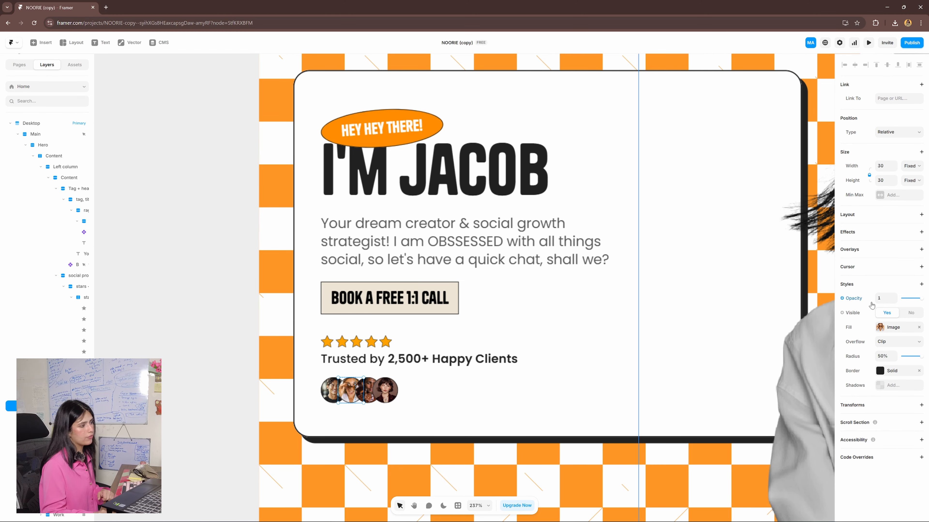
left_click(879, 329)
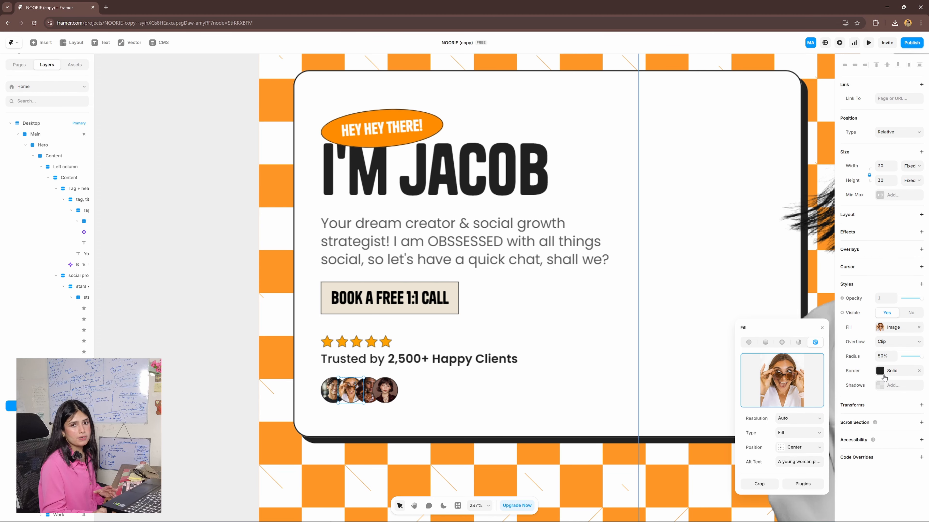
scroll(445, 182, "down", 5)
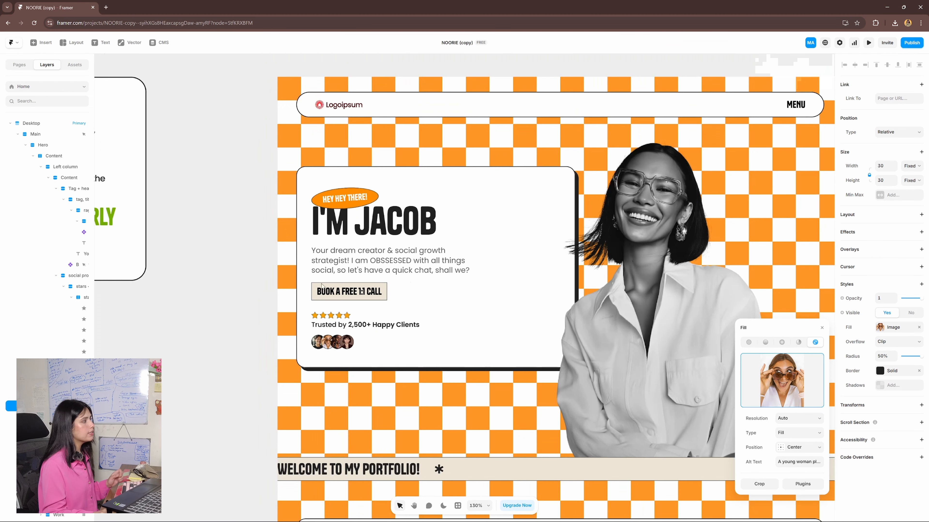
- Examine the fill, border and shadow settings of the hero's left column card
left_click(442, 181)
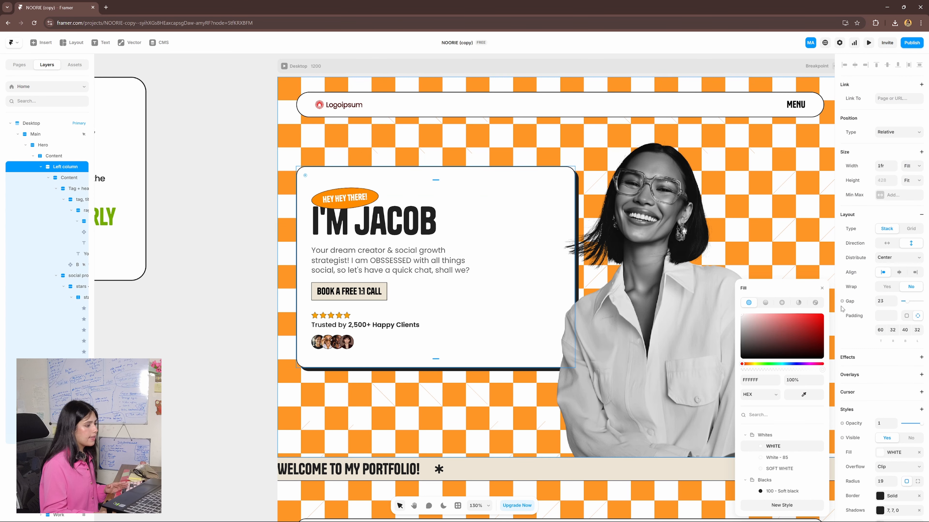
scroll(894, 356, "down", 4)
left_click(895, 356)
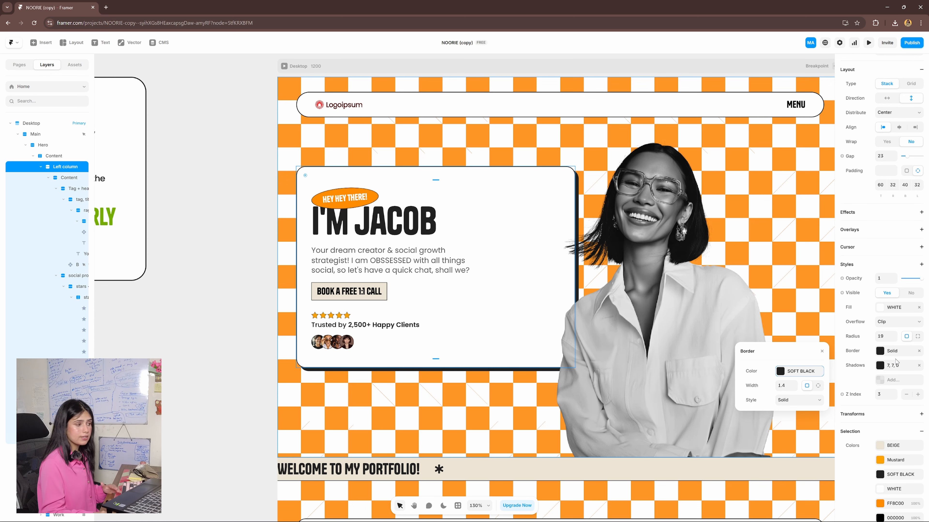
left_click(892, 370)
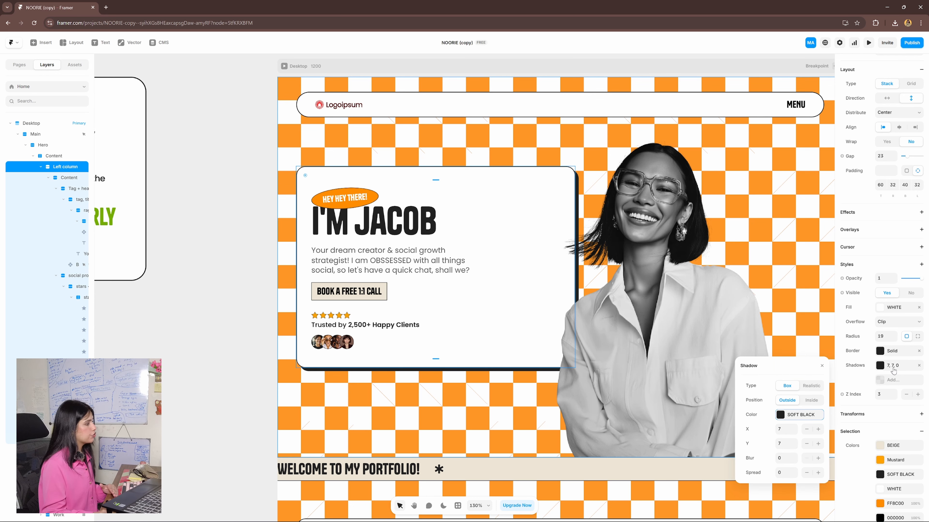
scroll(450, 382, "up", 4)
scroll(477, 357, "down", 5)
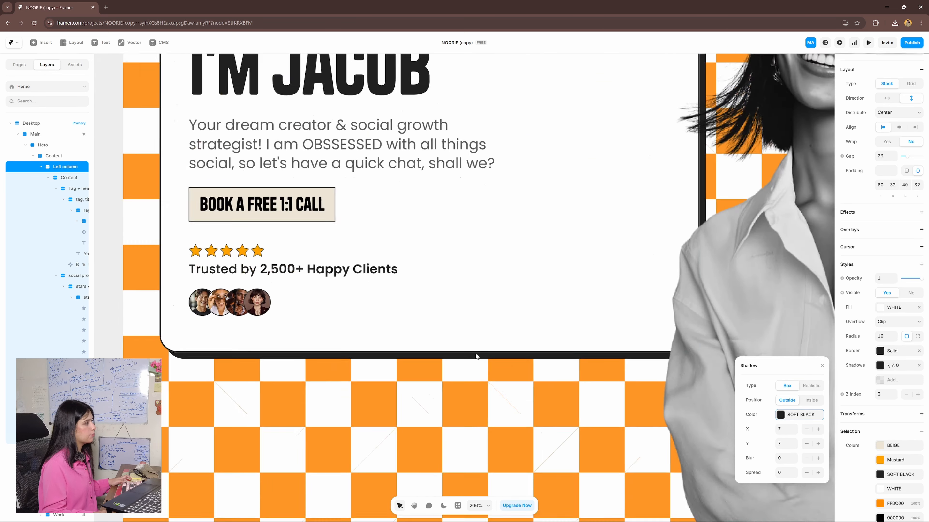
- Select the hero portrait, then open remove.bg in a new tab and start uploading a replacement photo for background removal
scroll(541, 322, "right", 3)
left_click(605, 289)
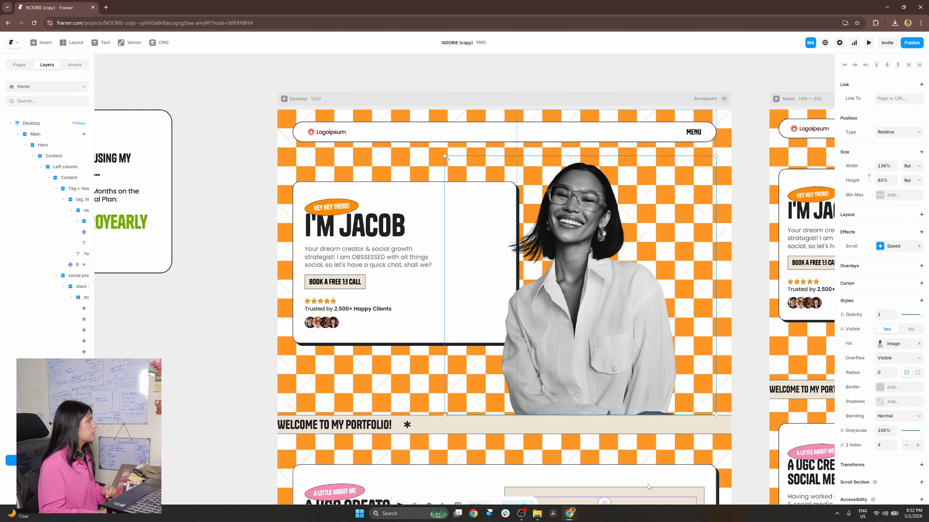
left_click(106, 7)
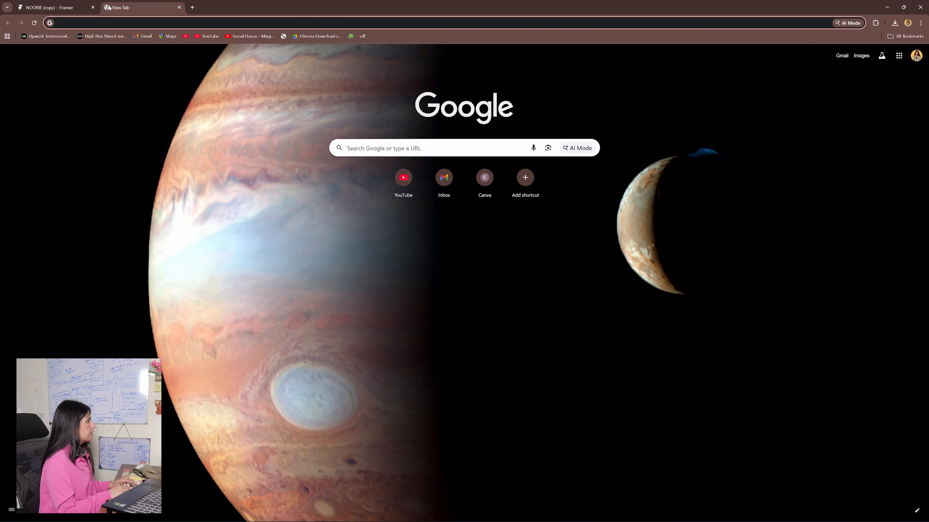
type("remove.")
key("Return")
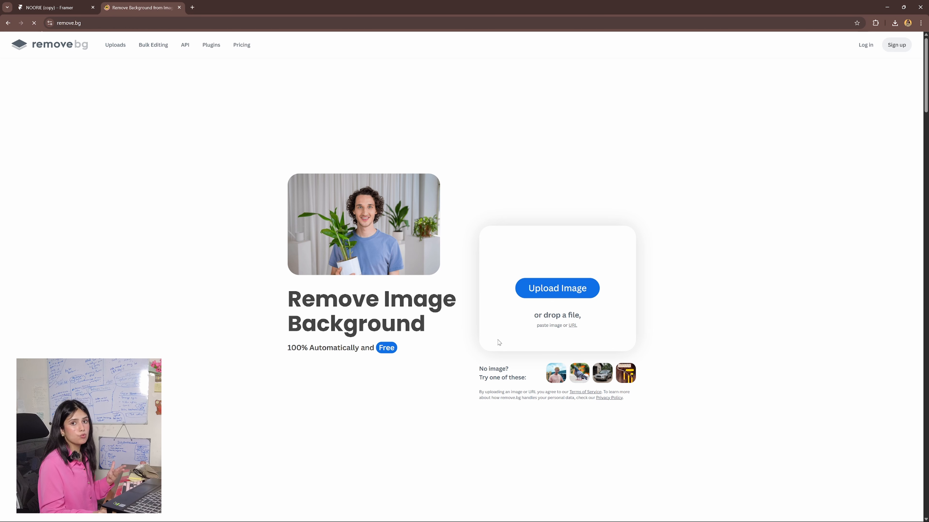
left_click(551, 295)
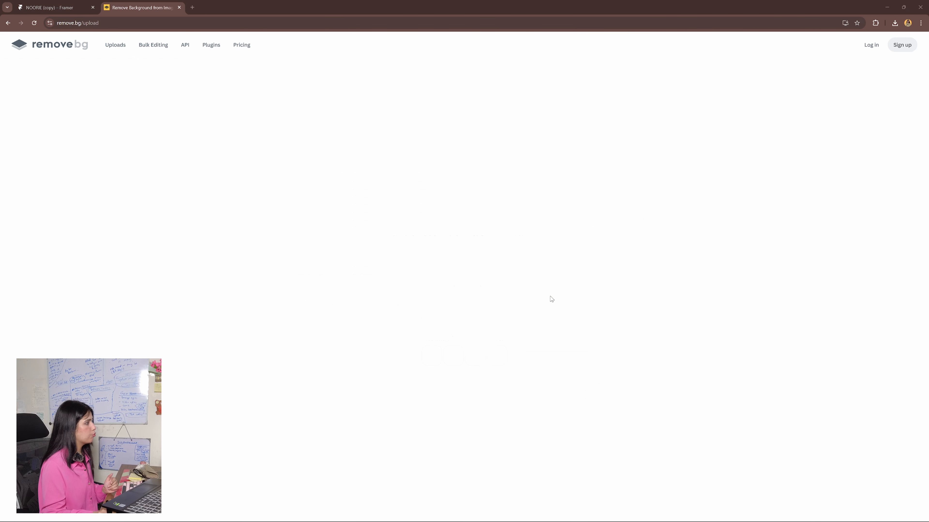
left_click(600, 104)
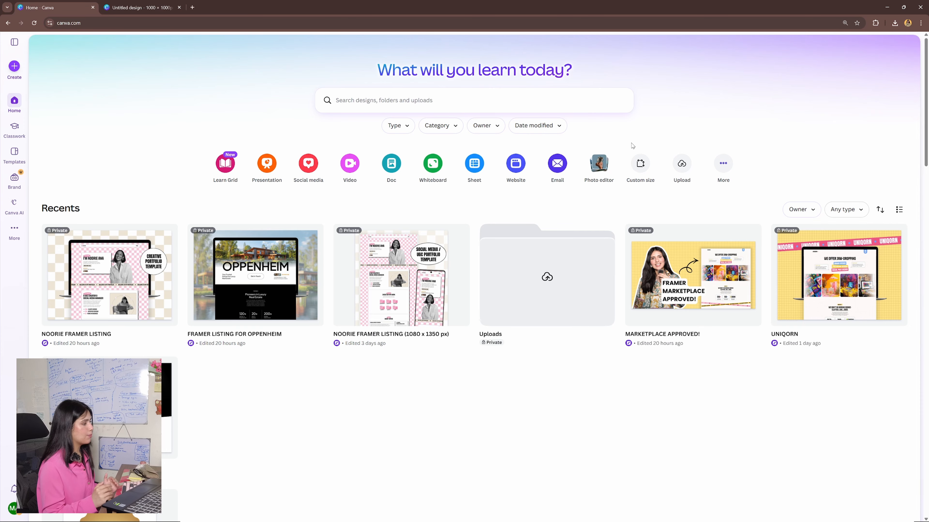
- Set up a custom-size Canva design of 1000 × 1000 px and switch to the untitled 1000px design's blank page 2
left_click(14, 66)
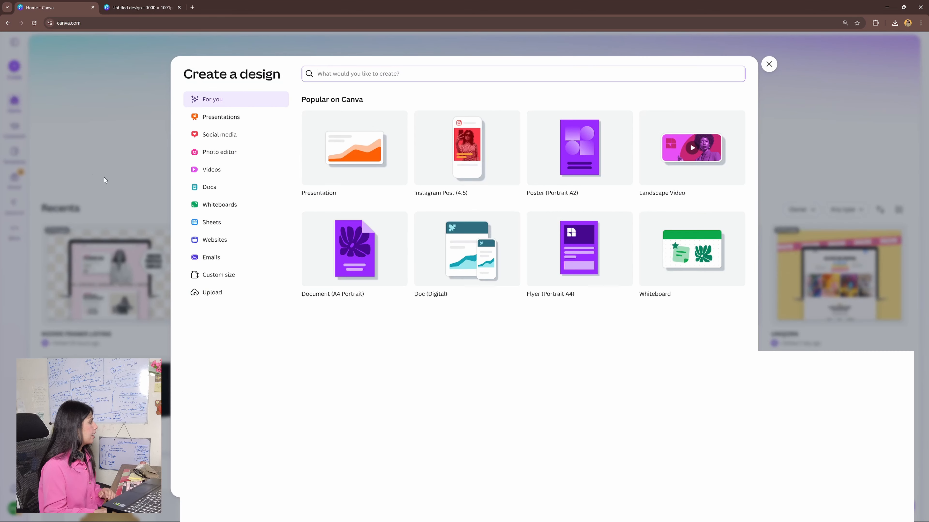
left_click(224, 280)
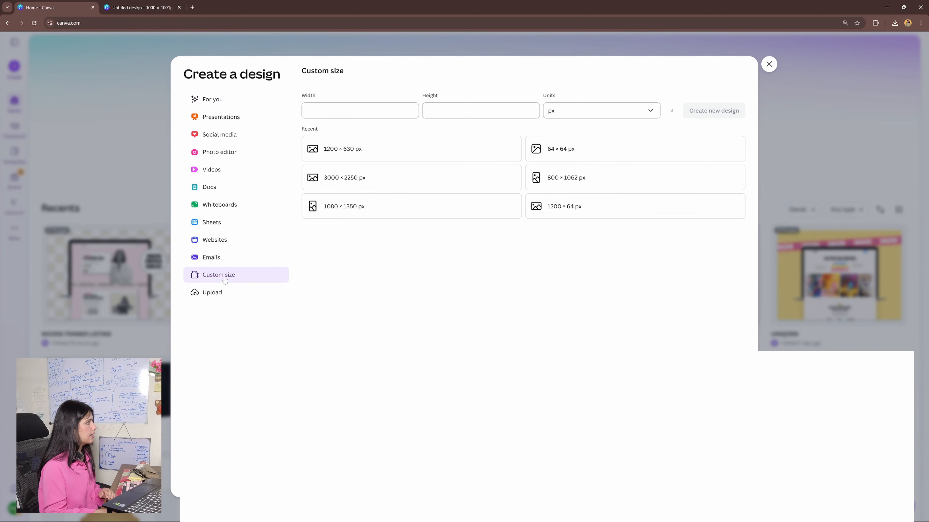
left_click(315, 110)
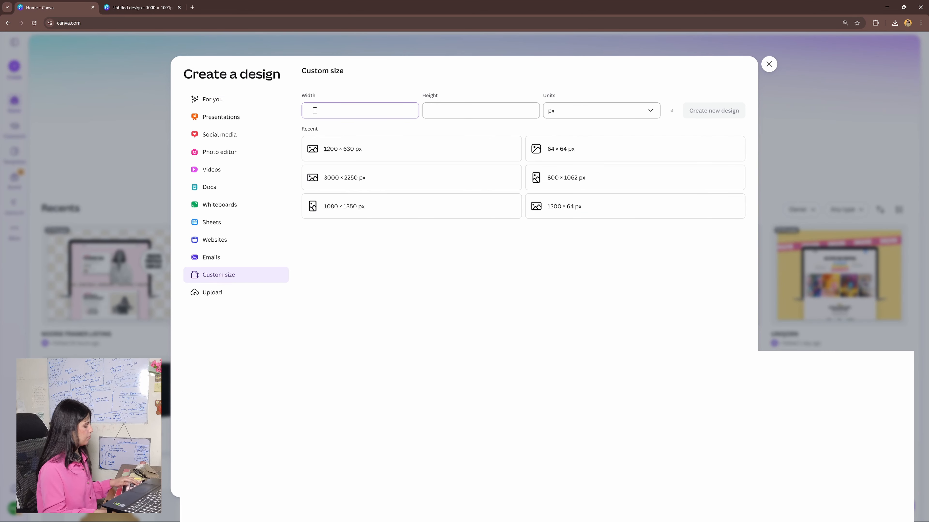
type("1000")
left_click(425, 110)
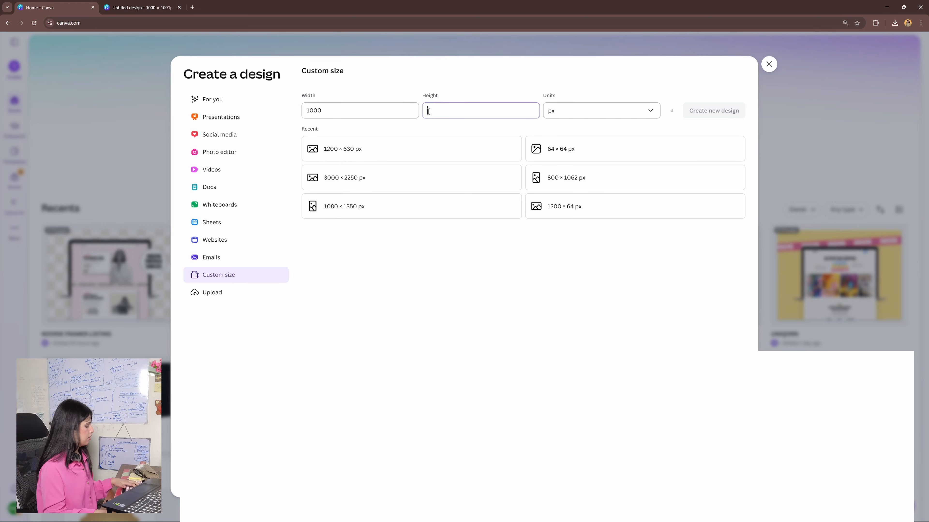
type("1000")
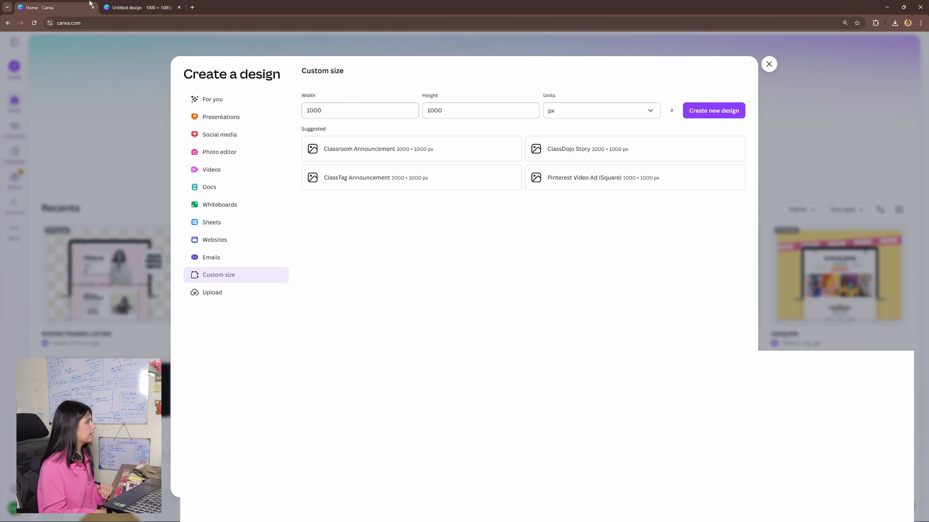
left_click(143, 7)
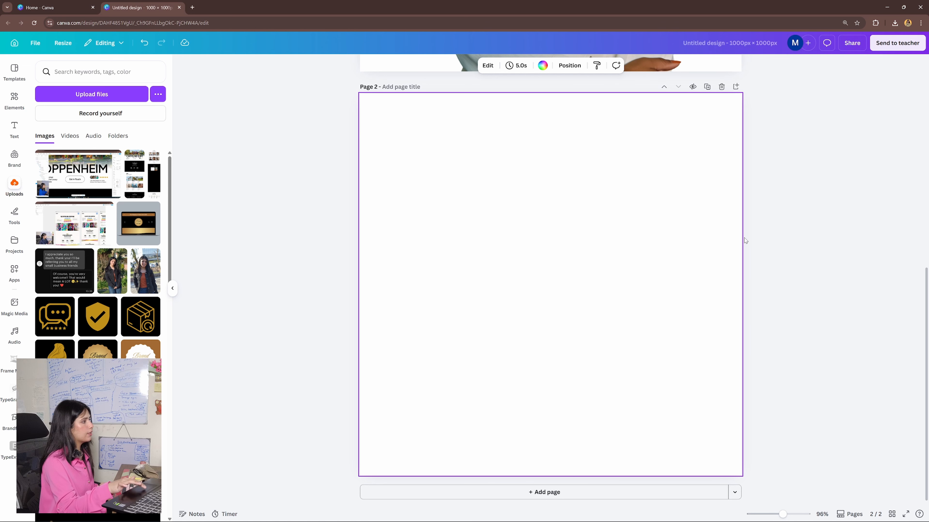
- Place the background-free photo of the man in the white T-shirt on page 2, enlarged and positioned to fill the page
scroll(745, 240, "down", 3)
scroll(180, 270, "up", 1)
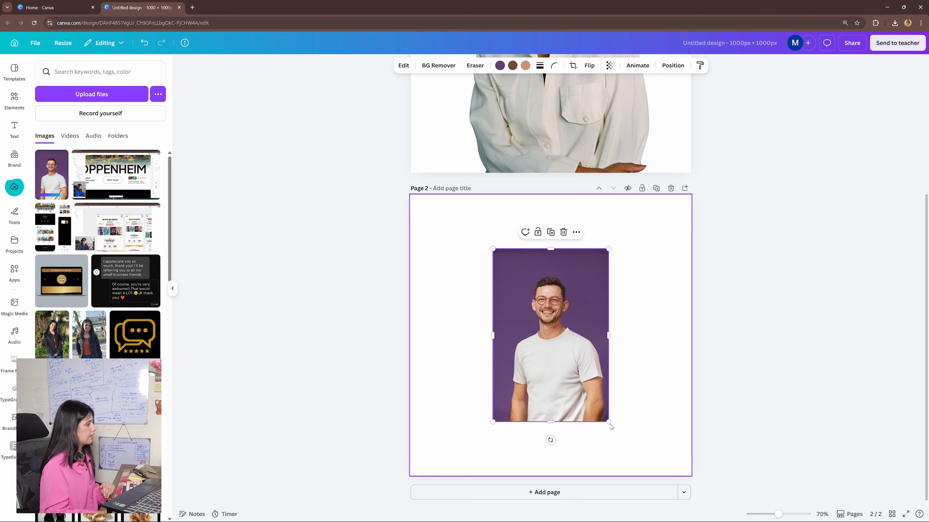
left_click_drag(608, 426, 663, 503)
left_click_drag(497, 252, 430, 190)
left_click(438, 65)
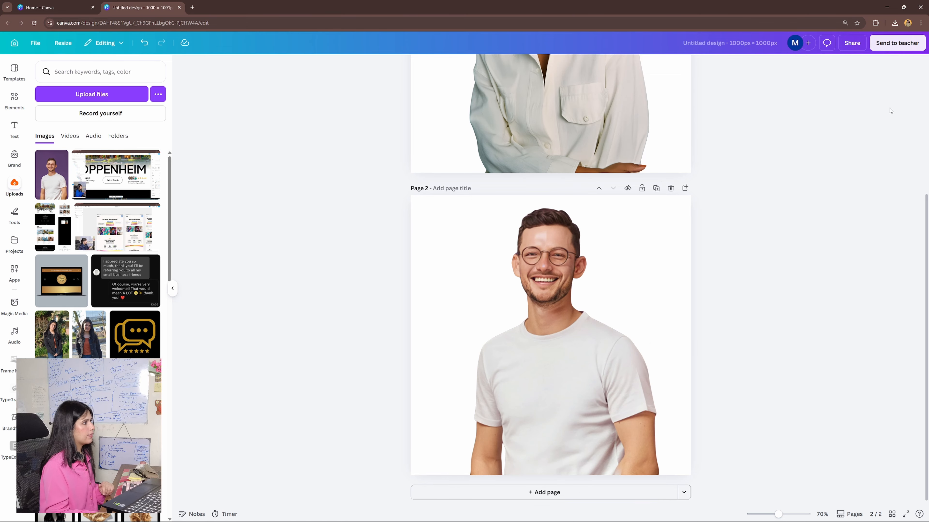
- Download only page 2 of the design as a PNG with a transparent background
left_click(852, 42)
left_click(784, 242)
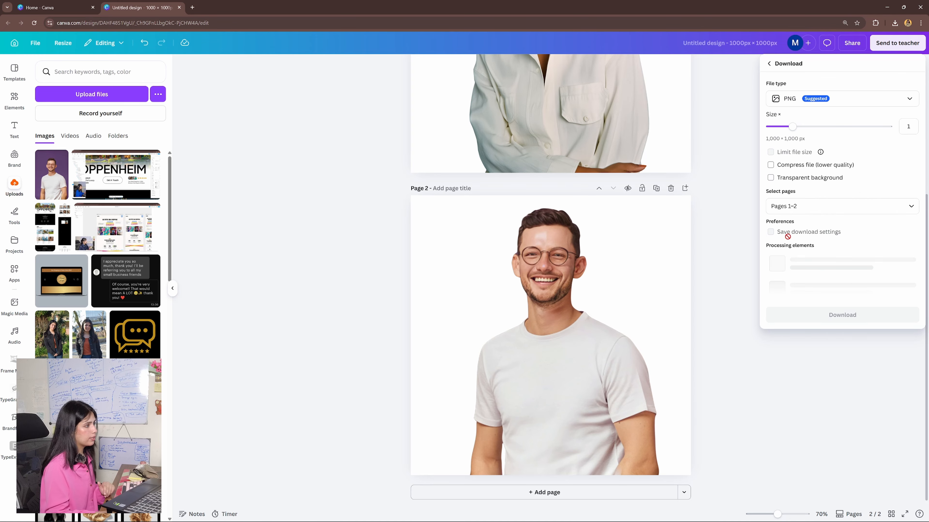
left_click(805, 207)
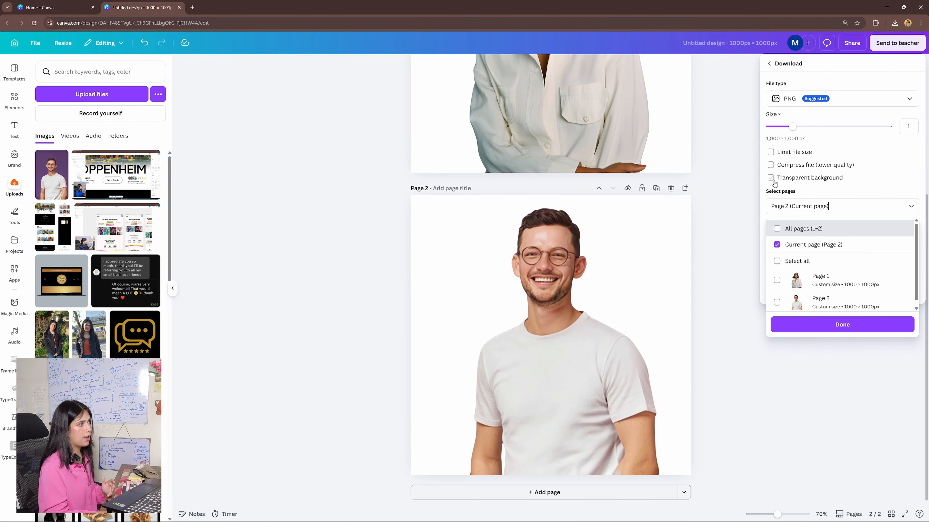
left_click(771, 179)
left_click(825, 288)
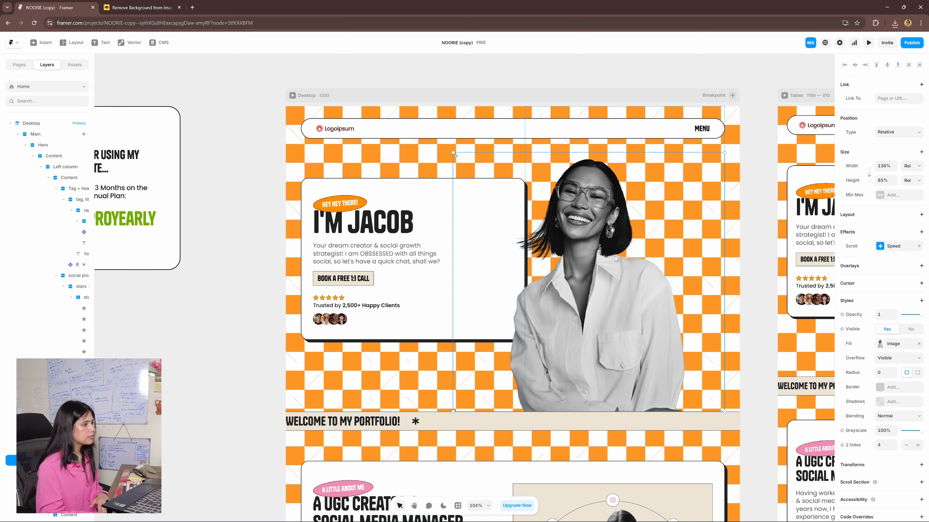
- Open the hero portrait's image fill settings in Framer and search the plugin marketplace for "remove"
left_click(879, 344)
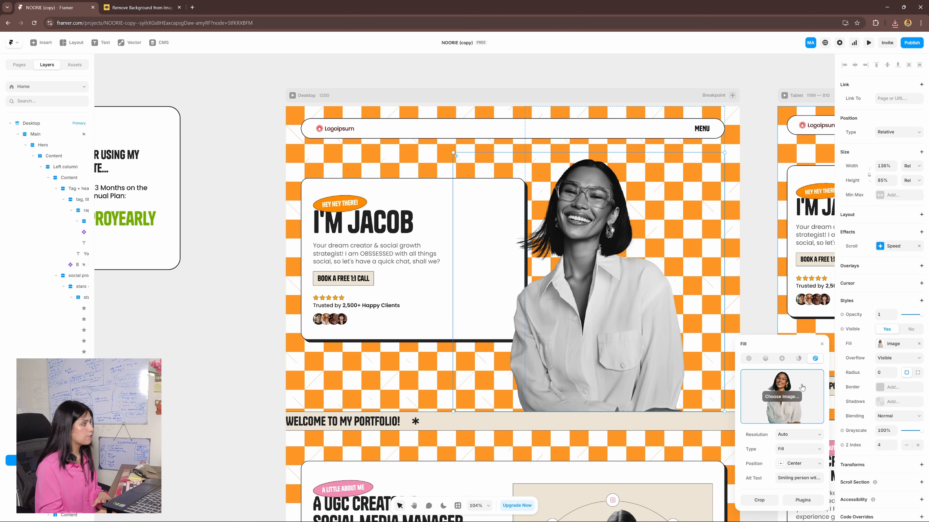
left_click(460, 506)
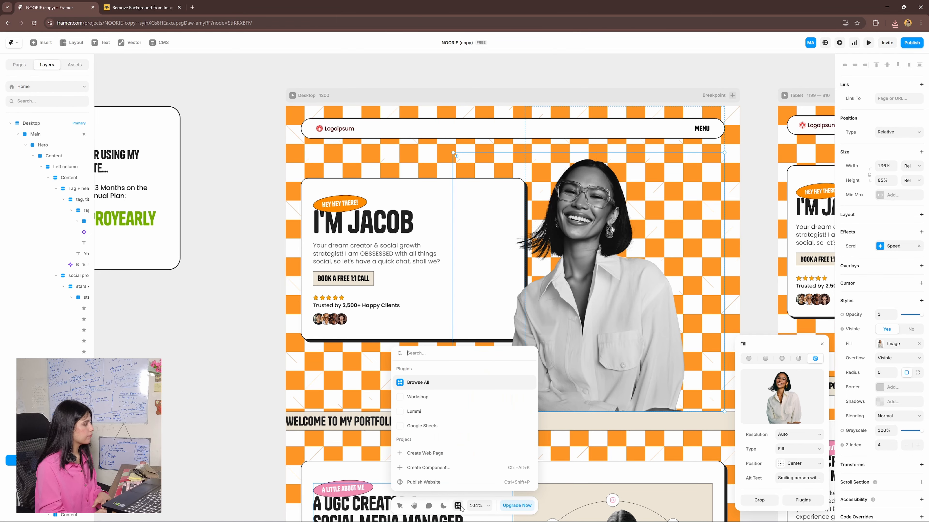
left_click(421, 389)
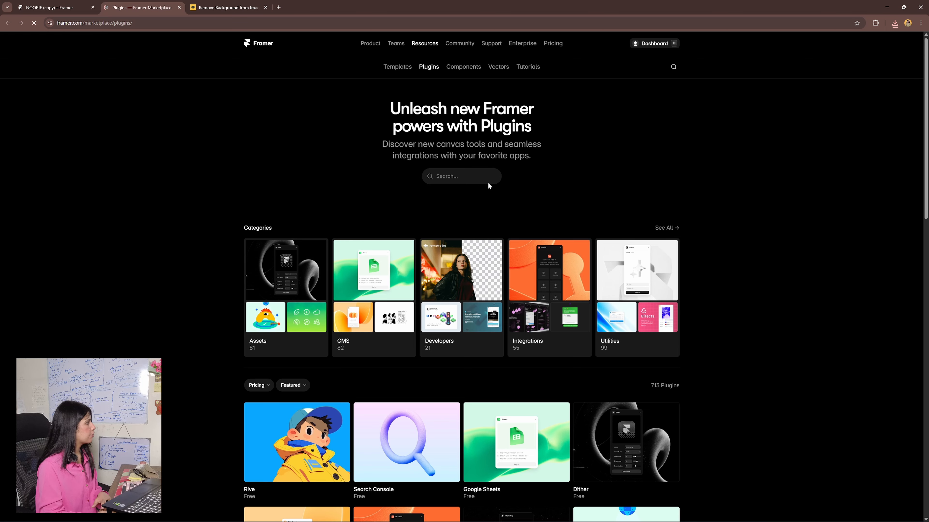
left_click(473, 173)
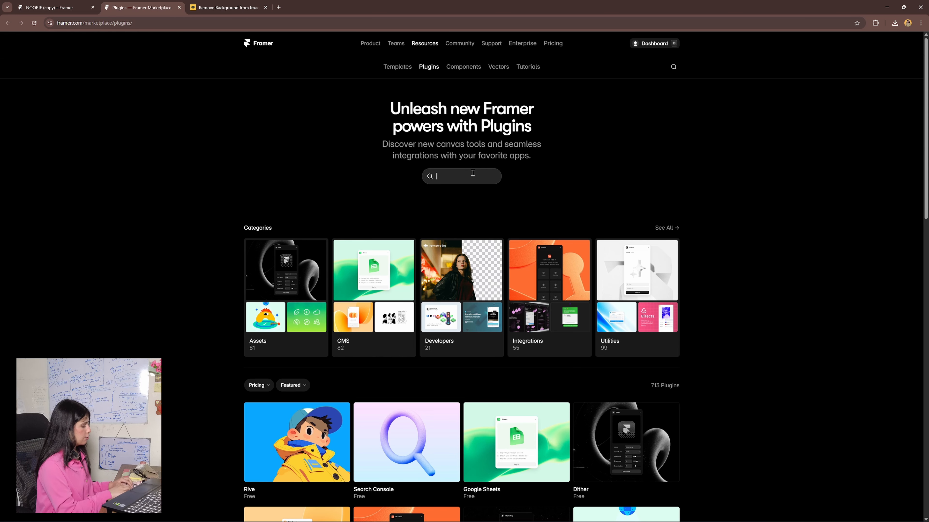
type("remove")
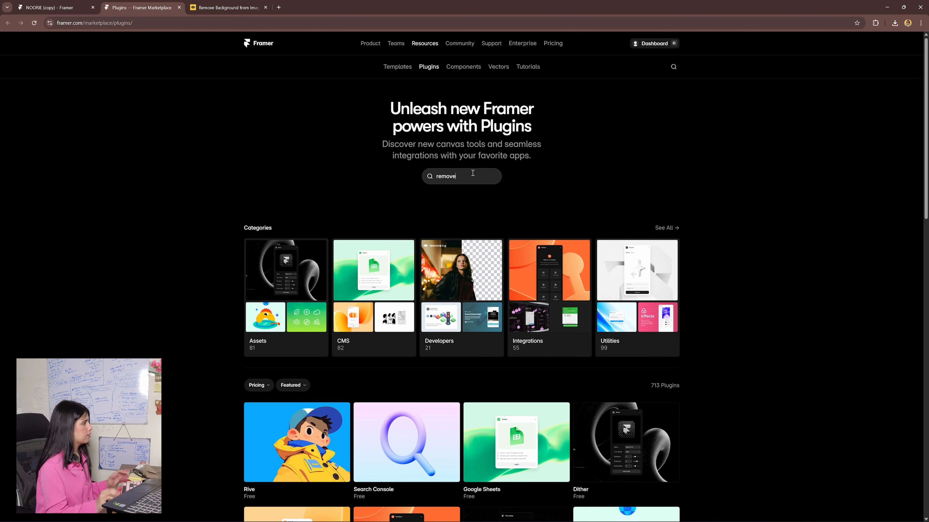
key("Return")
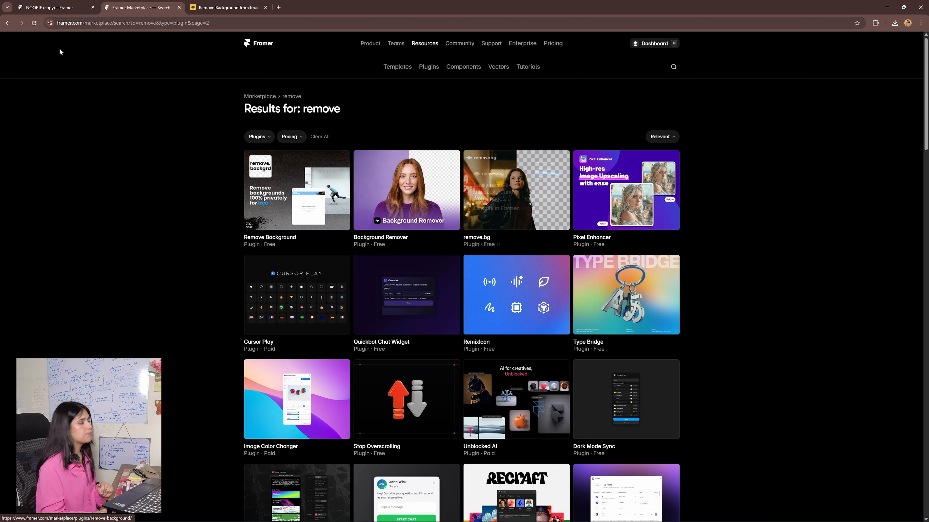
- Replace the hero portrait's fill image with "Untitled design (7).png" and check it in the tablet and phone layouts
left_click(75, 4)
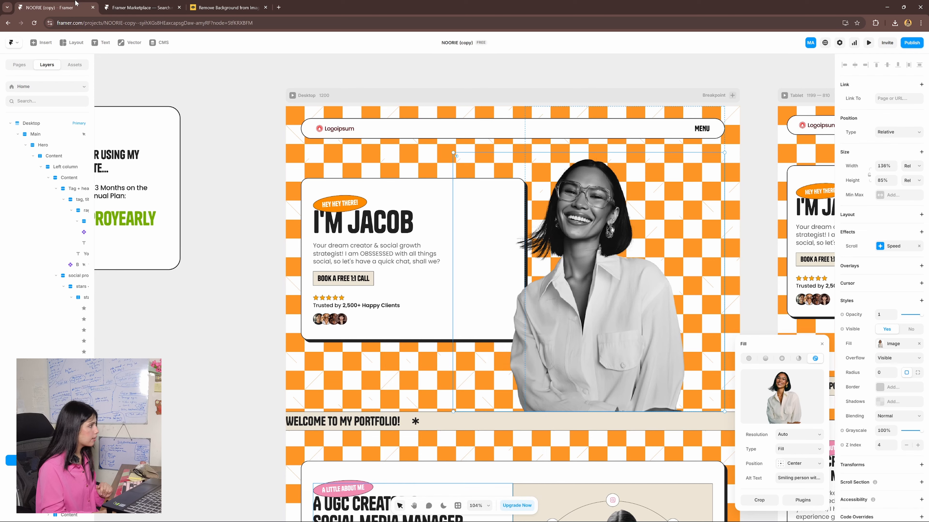
mouse_move(782, 403)
left_click(785, 400)
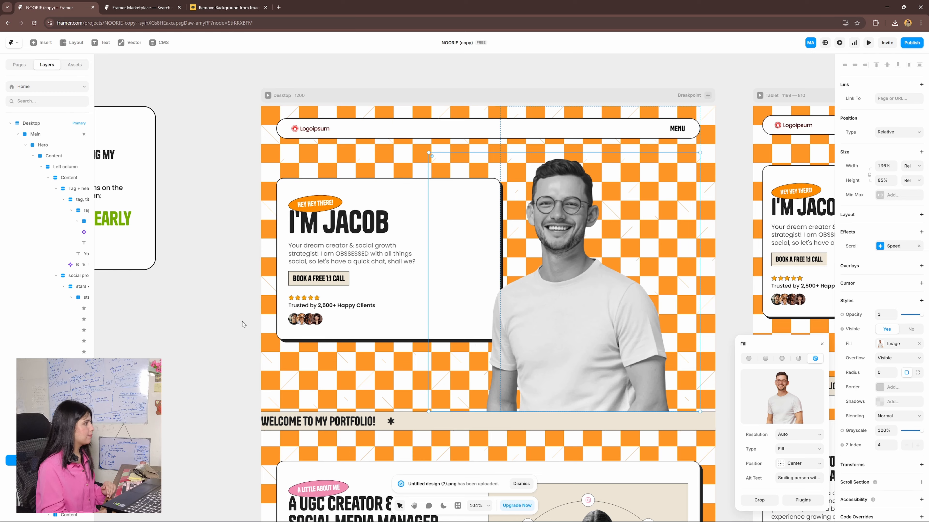
key("Escape")
scroll(671, 339, "right", 15)
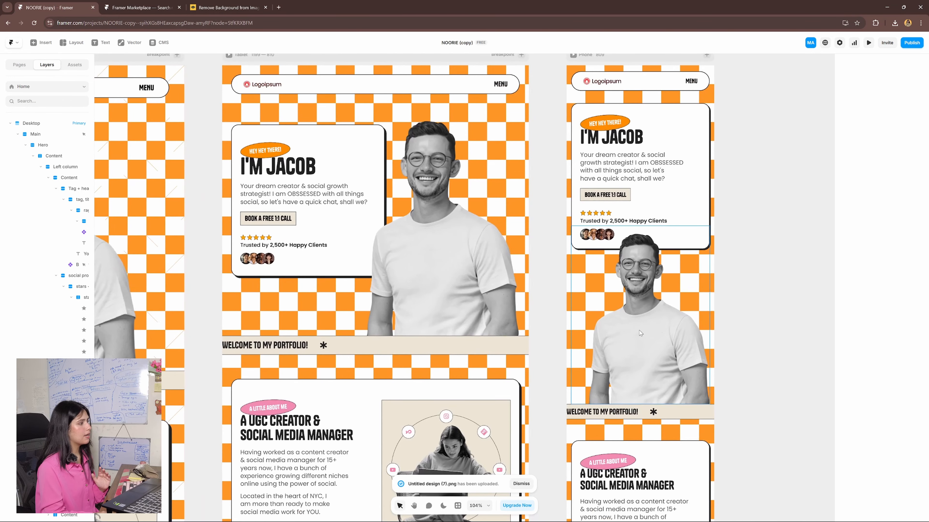
scroll(639, 330, "left", 15)
scroll(639, 331, "up", 2)
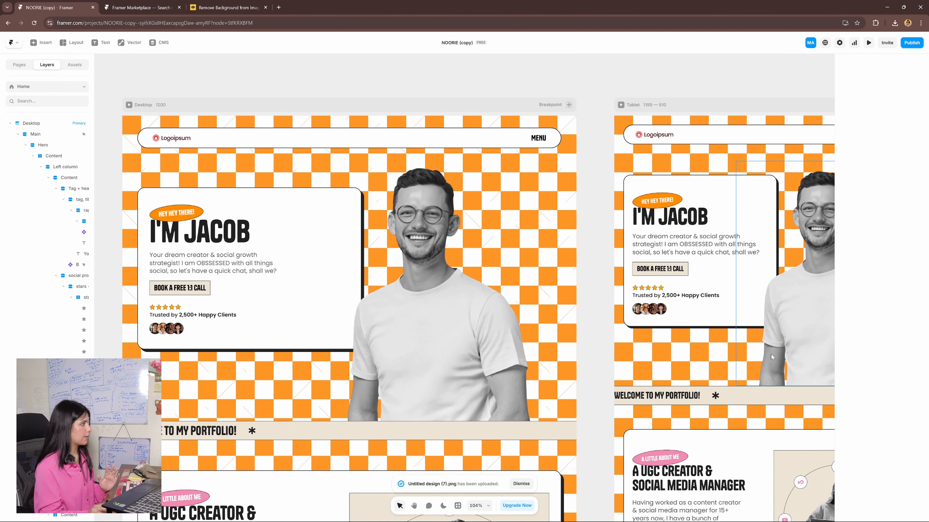
scroll(575, 211, "left", 5)
- Try resizing the desktop hero portrait from its upper corner
left_click(575, 211)
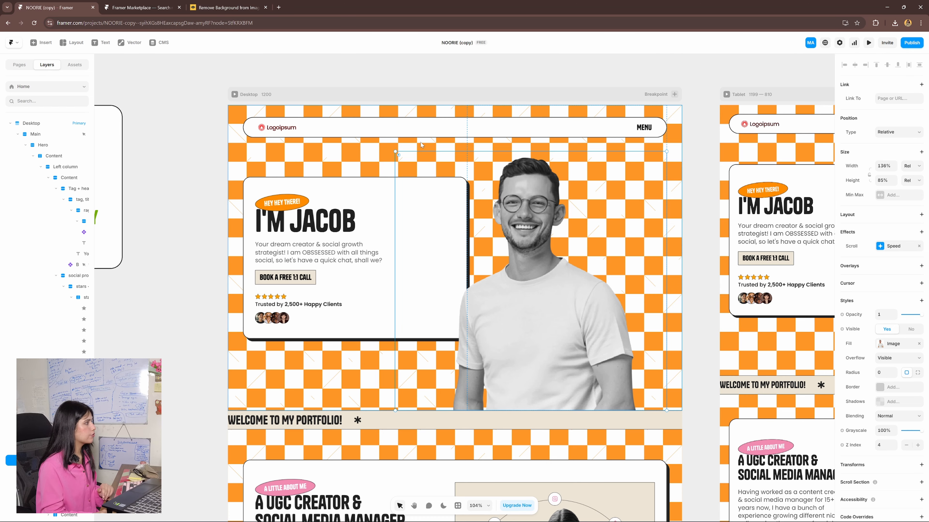
mouse_move(394, 151)
left_mouse_down()
mouse_move(436, 166)
mouse_move(398, 145)
left_mouse_up()
scroll(475, 238, "down", 4)
scroll(512, 285, "left", 3)
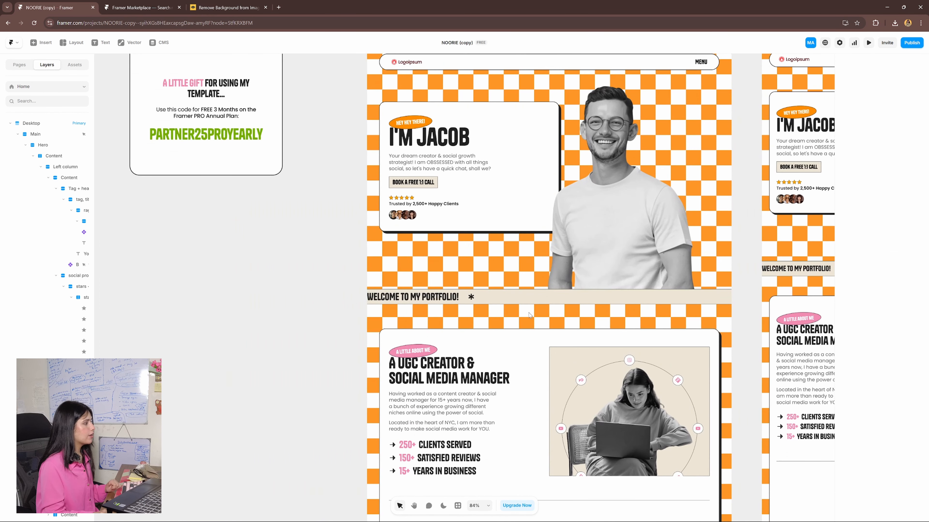
- Examine the text, ticker effect, fill and border settings of the "Welcome to my portfolio!" marquee below the hero
left_click(516, 298)
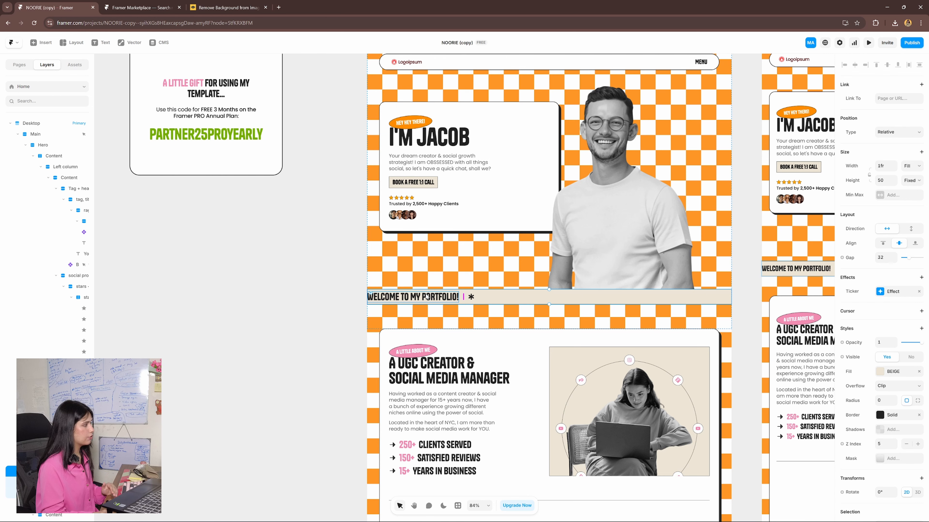
double_click(426, 297)
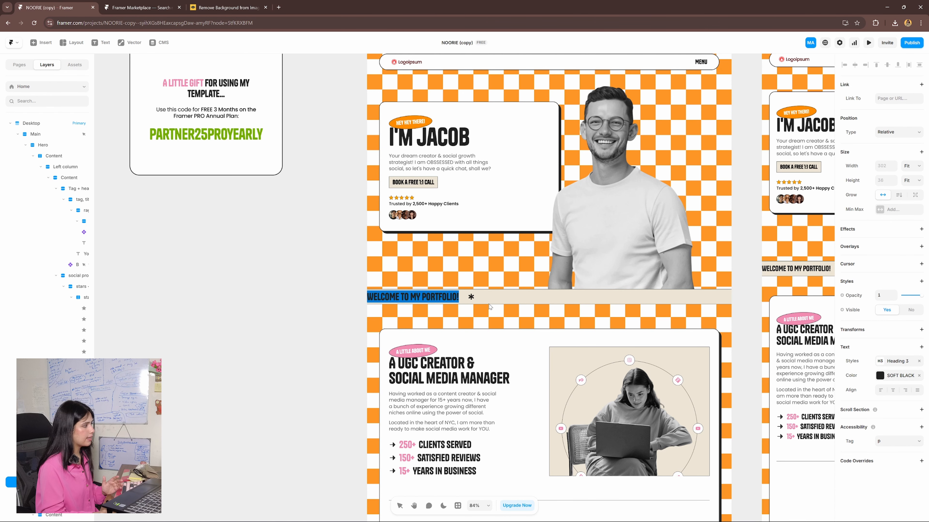
left_click(490, 301)
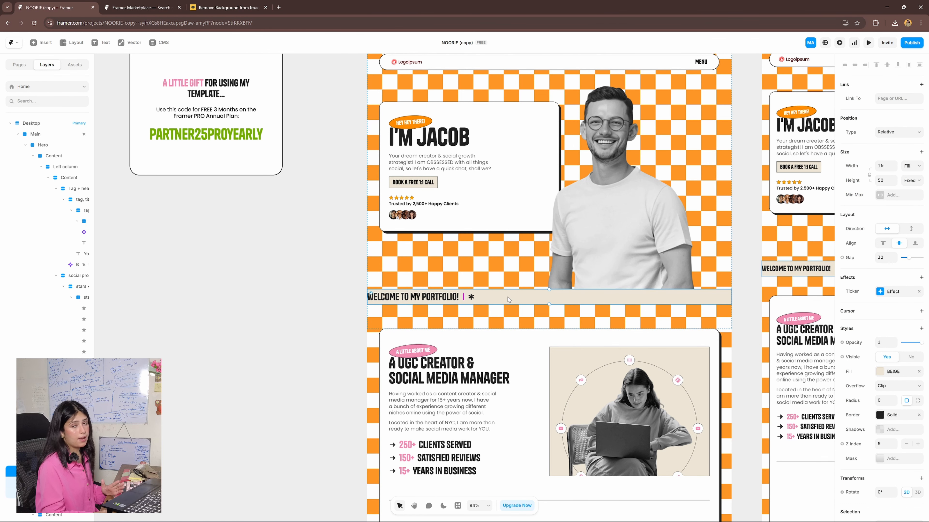
scroll(893, 443, "down", 3)
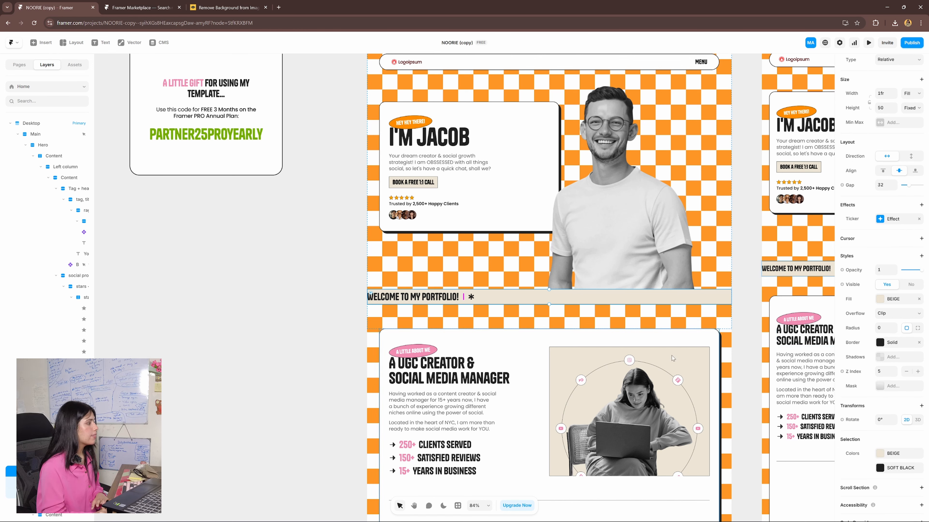
- Select the vector path inside the marquee's star and examine its fill and stroke settings
left_click(471, 298)
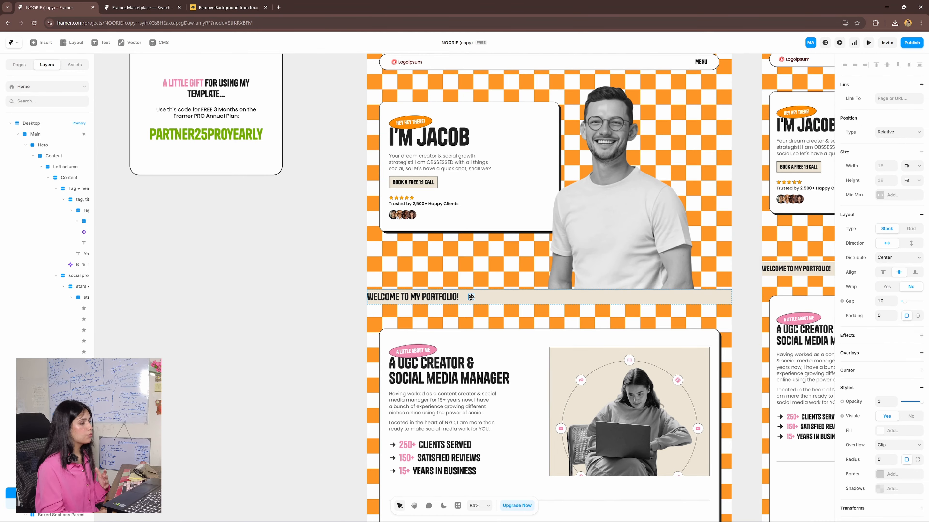
scroll(55, 439, "down", 3)
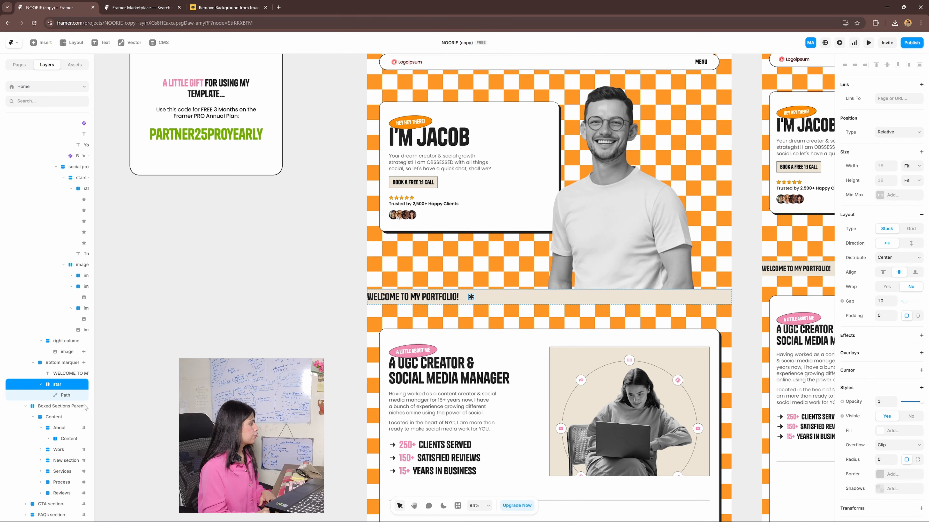
left_click(70, 397)
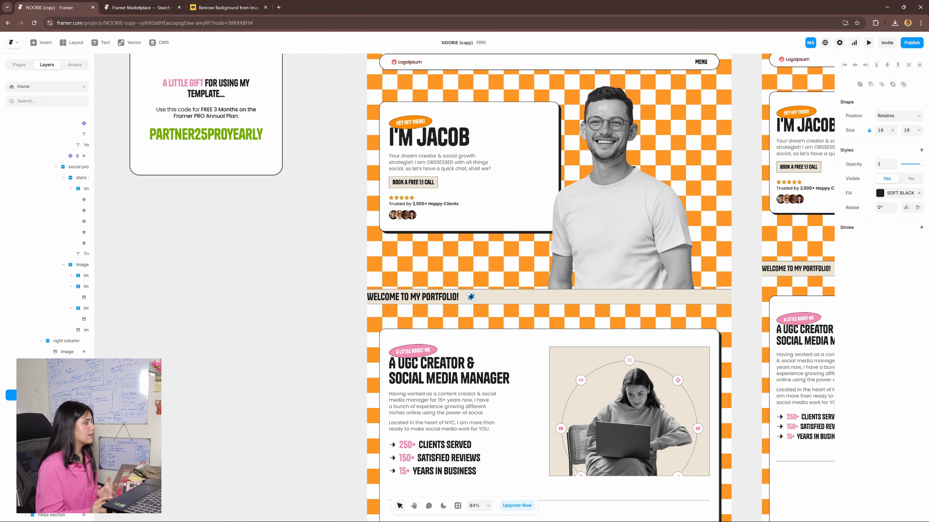
- Select the woman's portrait in the About section and the rotating social icons behind it to examine their settings
scroll(471, 297, "down", 5)
scroll(502, 288, "up", 3)
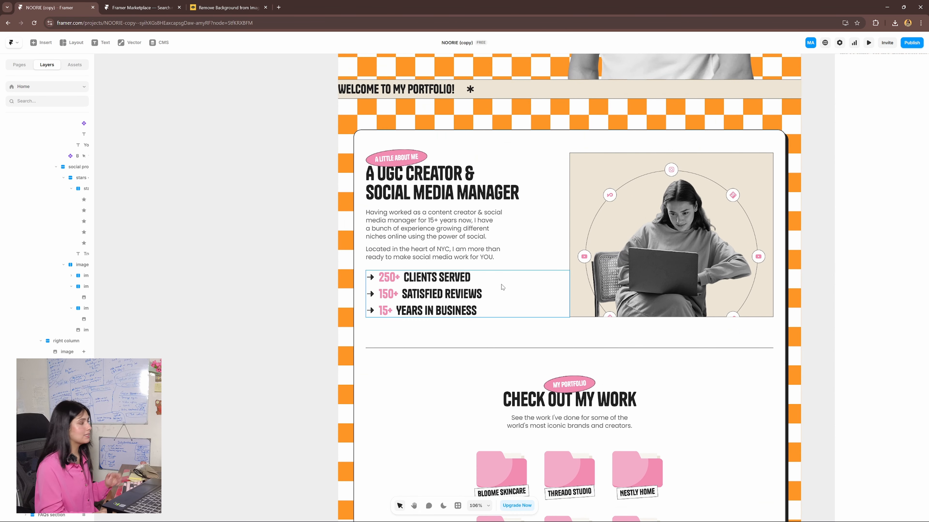
left_click(597, 290)
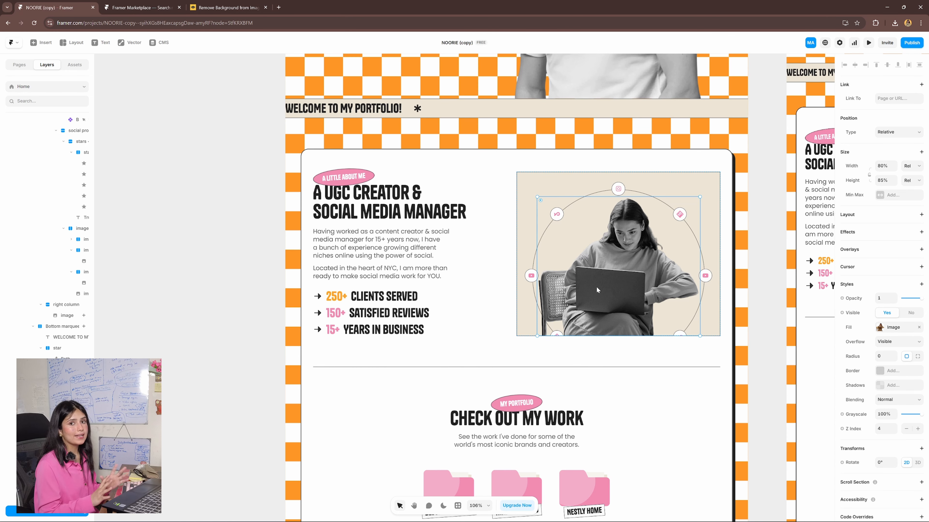
left_click(642, 189)
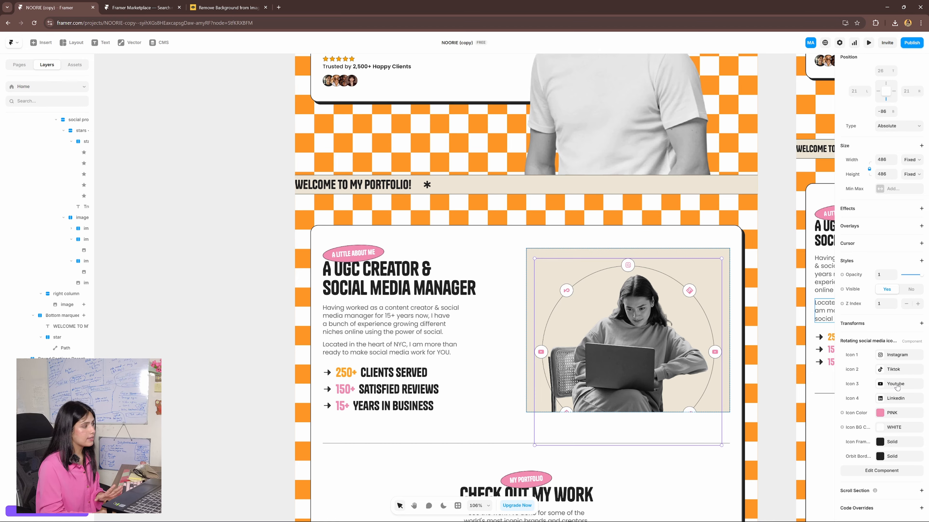
- Open the Rotating social media icons component, try deleting its Set 1 icon pair, and return to the Home page
double_click(706, 268)
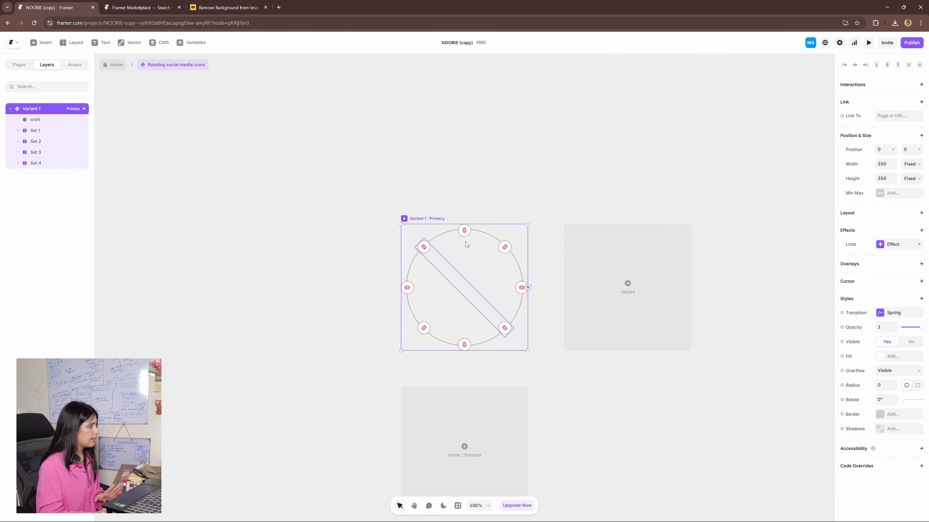
left_click(469, 293)
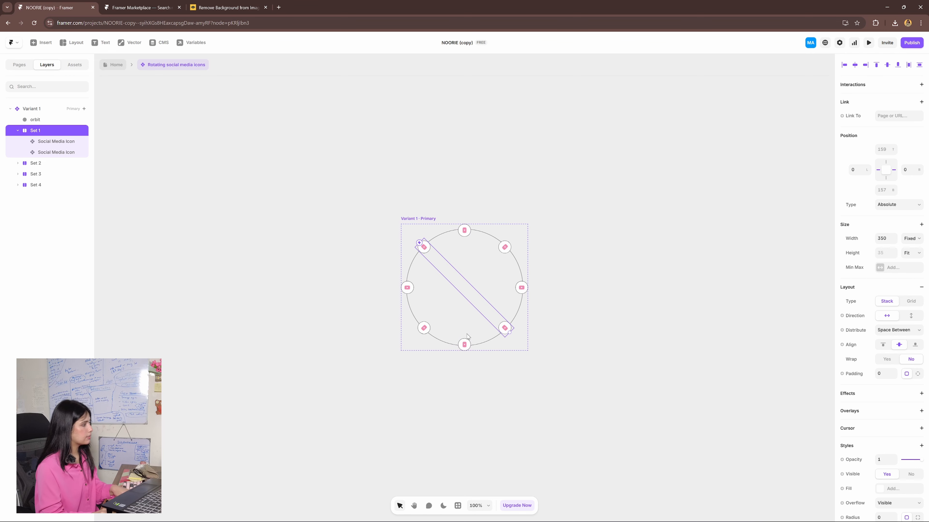
key("Delete")
key("ctrl+z")
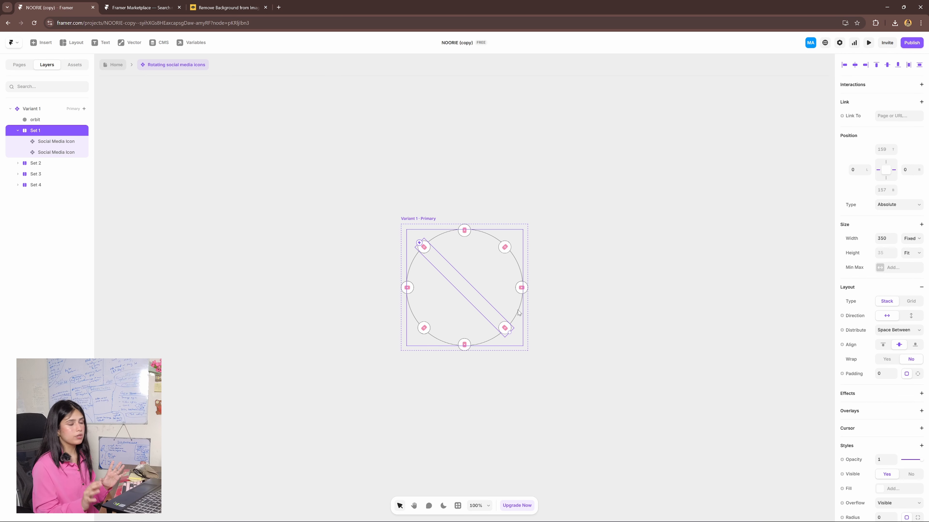
left_click(117, 65)
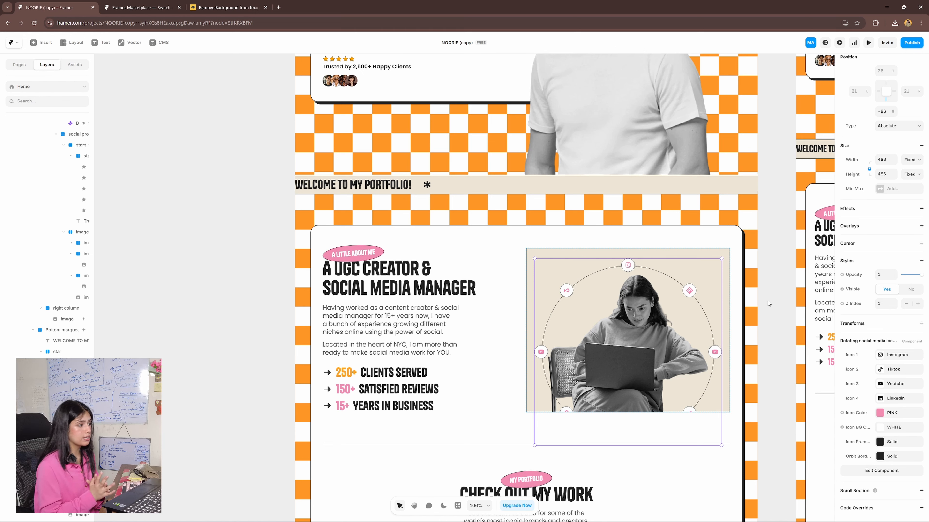
- Examine the logo choices for the third rotating icon and the fill and border settings of the beige portrait frame
left_click(885, 390)
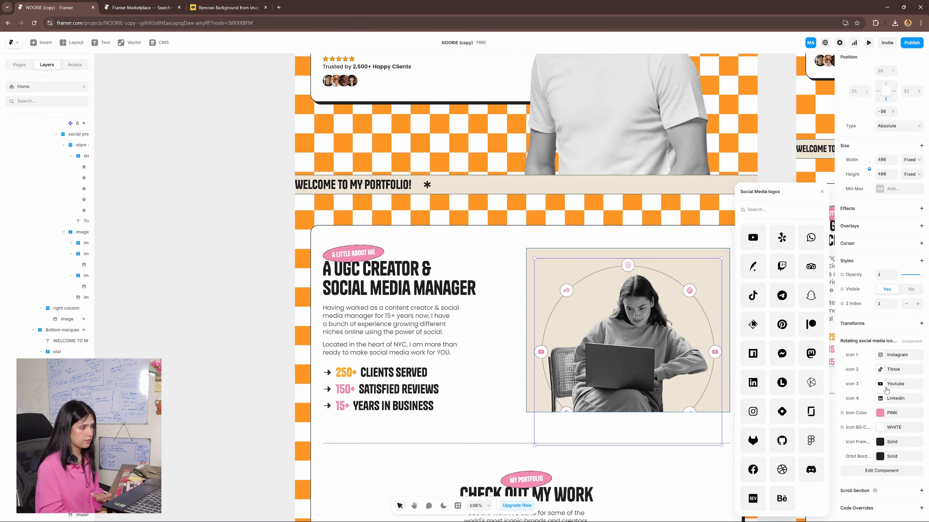
left_click(887, 390)
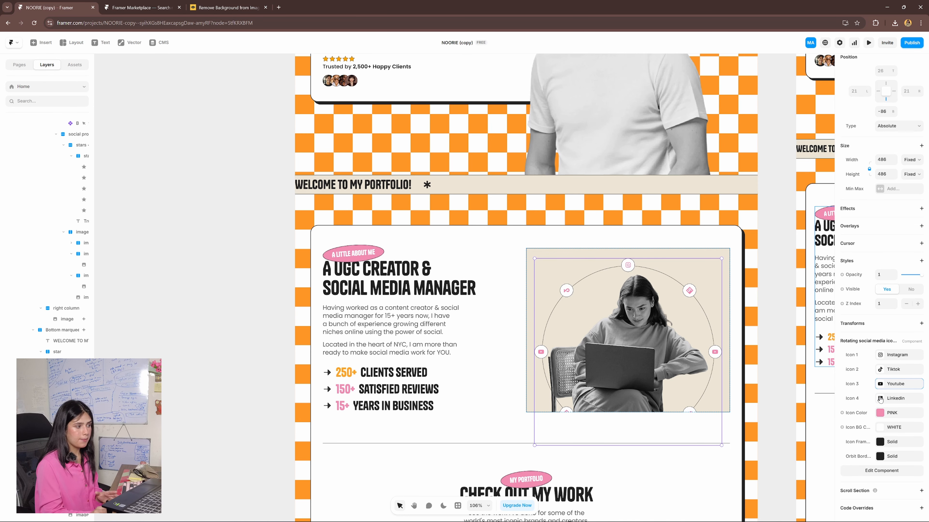
scroll(648, 273, "down", 1)
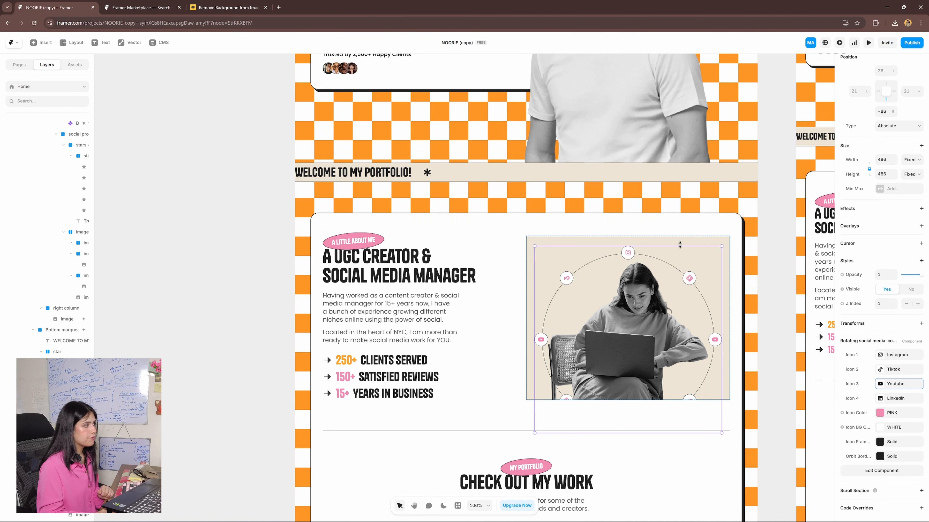
left_click(691, 243)
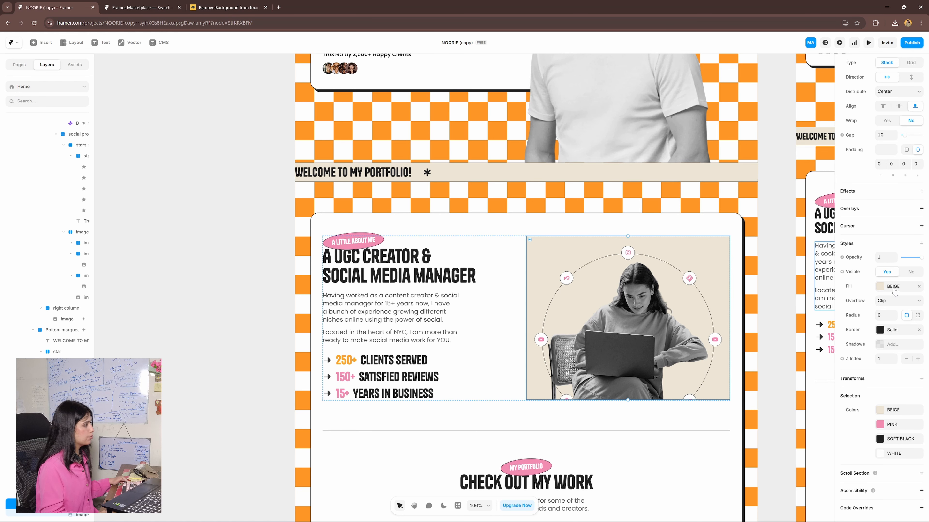
scroll(628, 299, "down", 5)
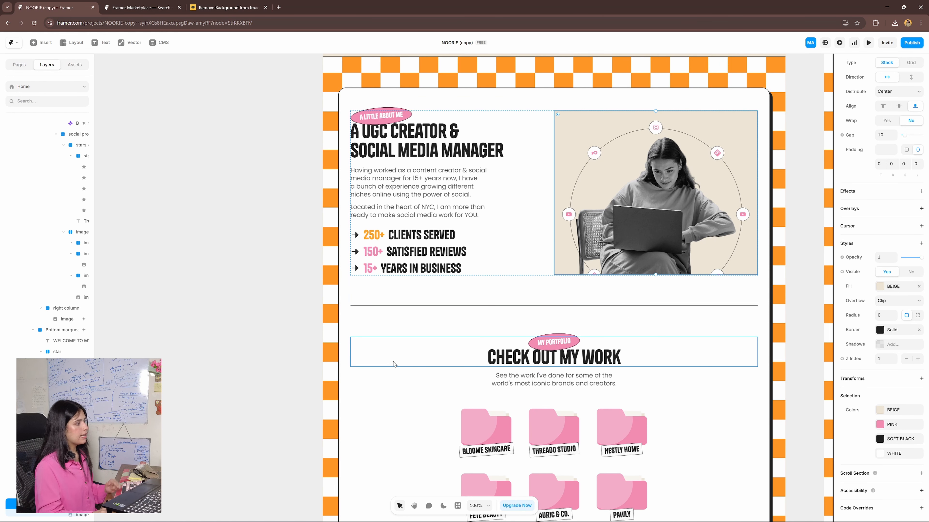
- Try recolouring the About section's bottom border line to pink
scroll(395, 366, "down", 1)
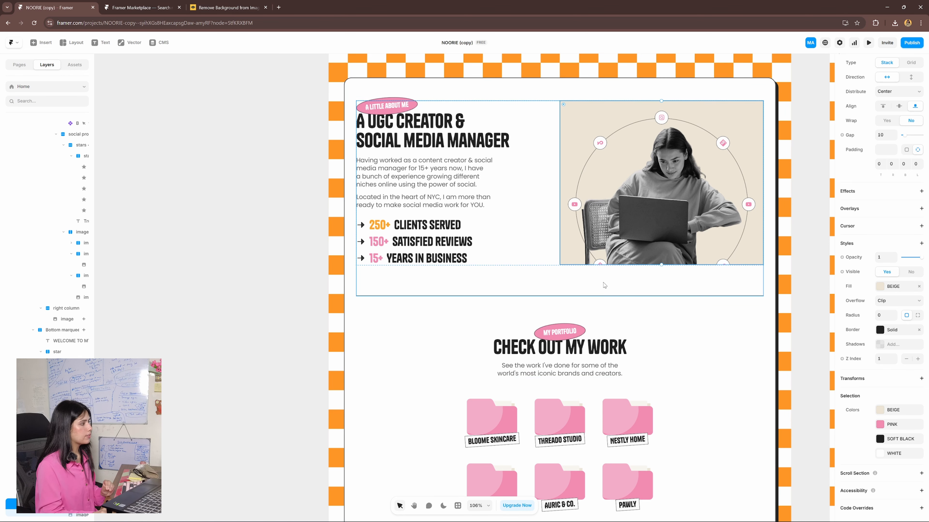
left_click(566, 279)
scroll(879, 322, "down", 5)
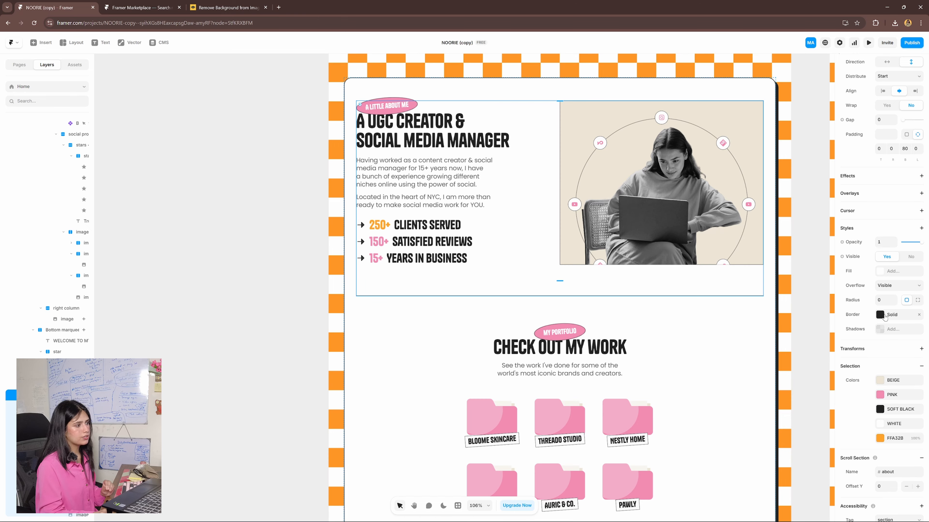
left_click(885, 315)
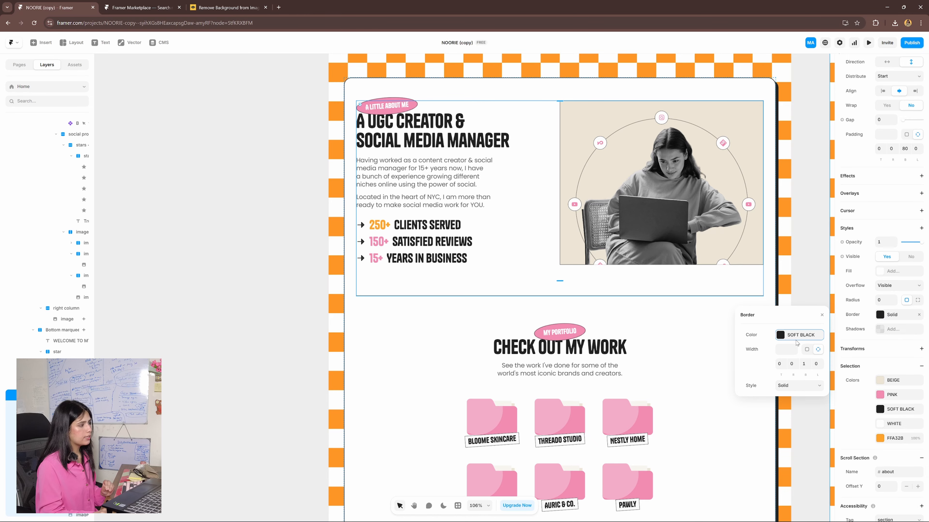
left_click(781, 335)
left_click_drag(784, 341, 780, 329)
left_click(287, 371)
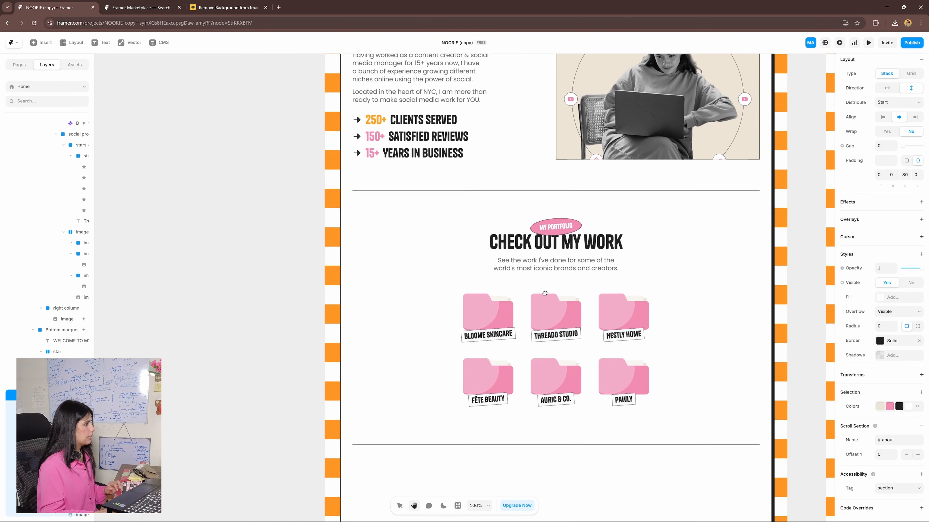
left_click_drag(545, 292, 547, 268)
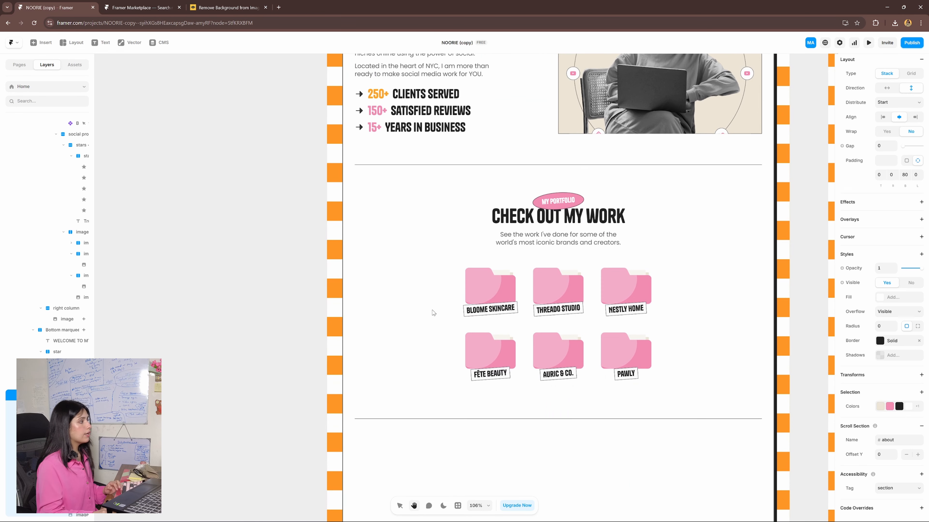
left_click(214, 354)
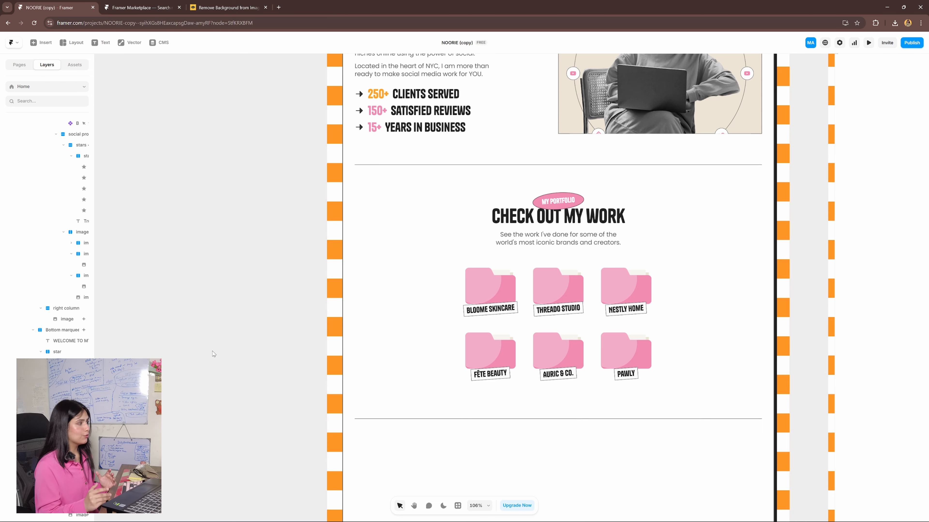
- Select the Bloome Skincare project card in the portfolio section and open the Projects collection in the CMS
scroll(530, 279, "down", 1)
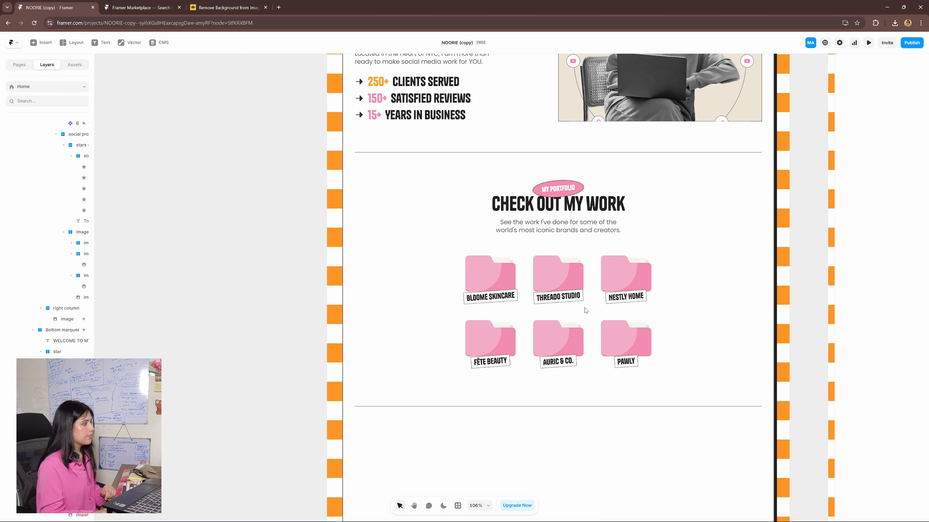
left_click(495, 280)
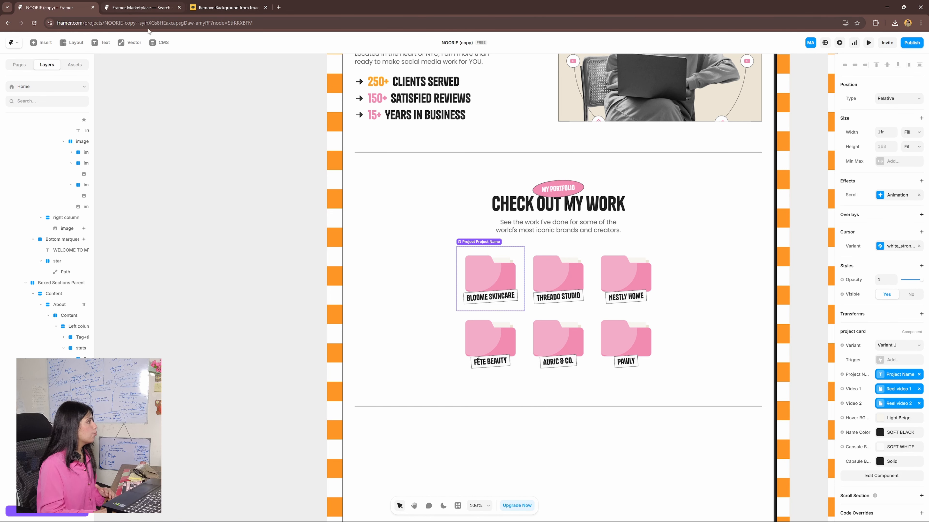
left_click(160, 42)
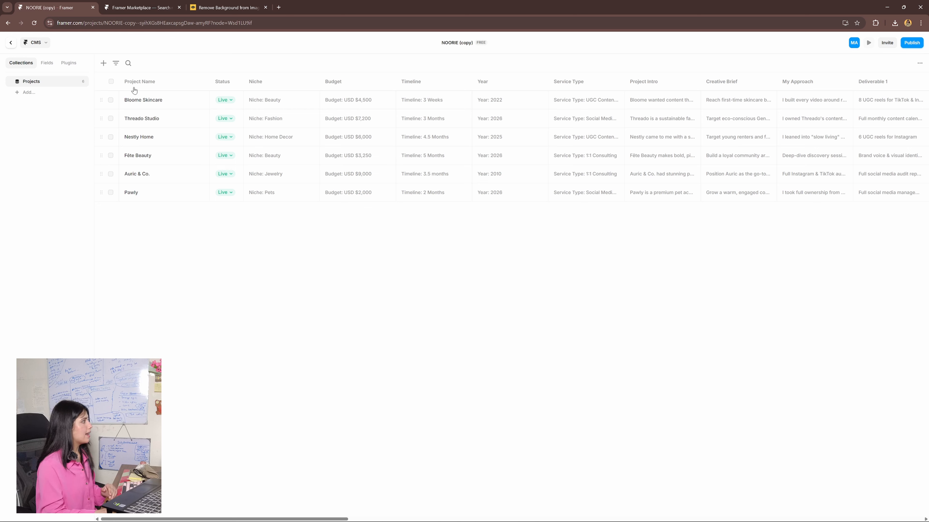
- Open the Bloome Skincare, Threado Studio and Nestly Home entries, examine Nestly Home's project details, and close the entry
left_click(199, 101)
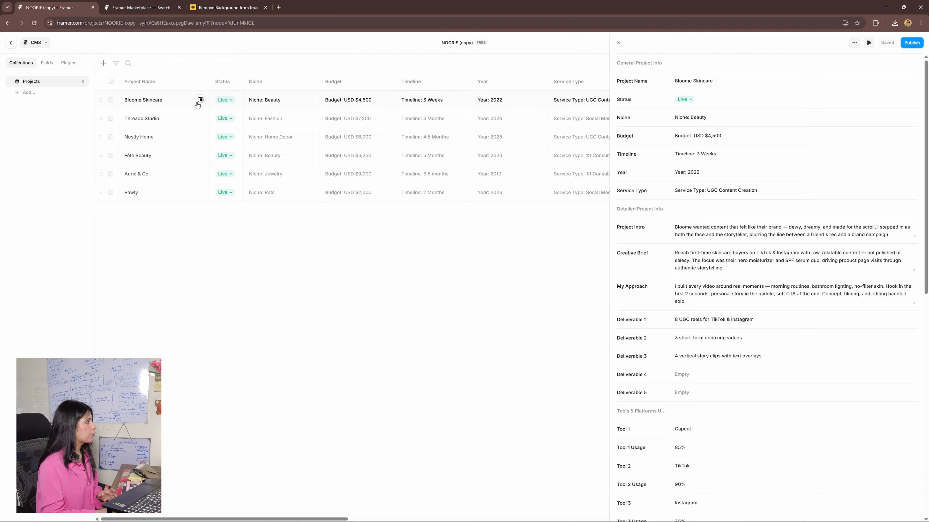
left_click(201, 118)
left_click(200, 136)
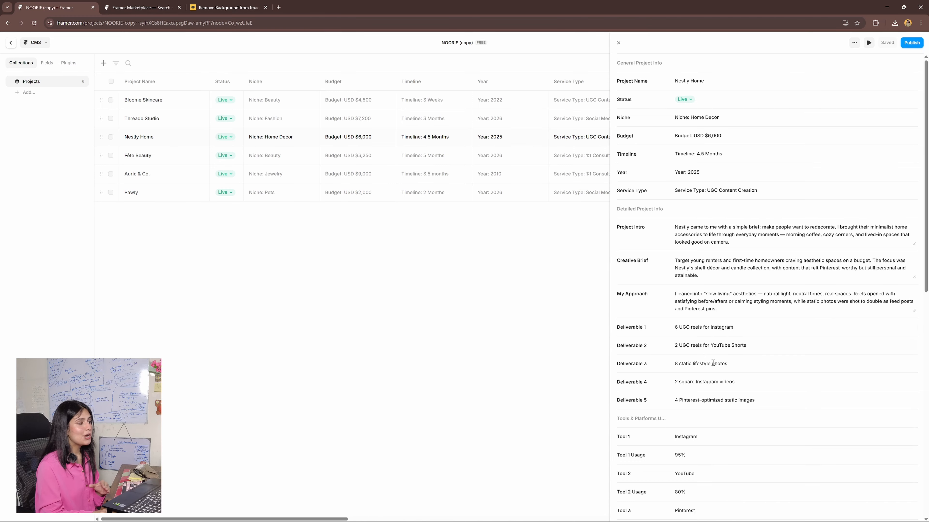
scroll(713, 366, "down", 12)
scroll(718, 374, "up", 12)
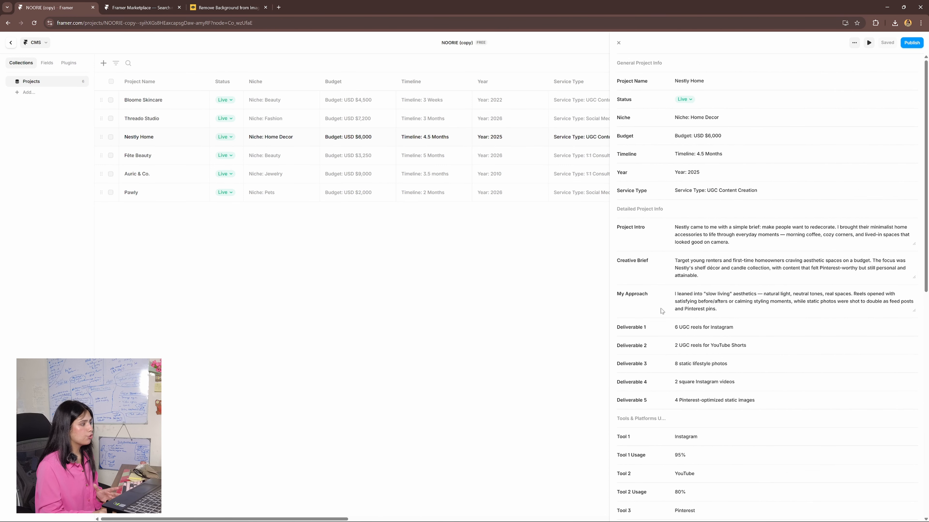
scroll(681, 330, "down", 7)
scroll(677, 428, "up", 7)
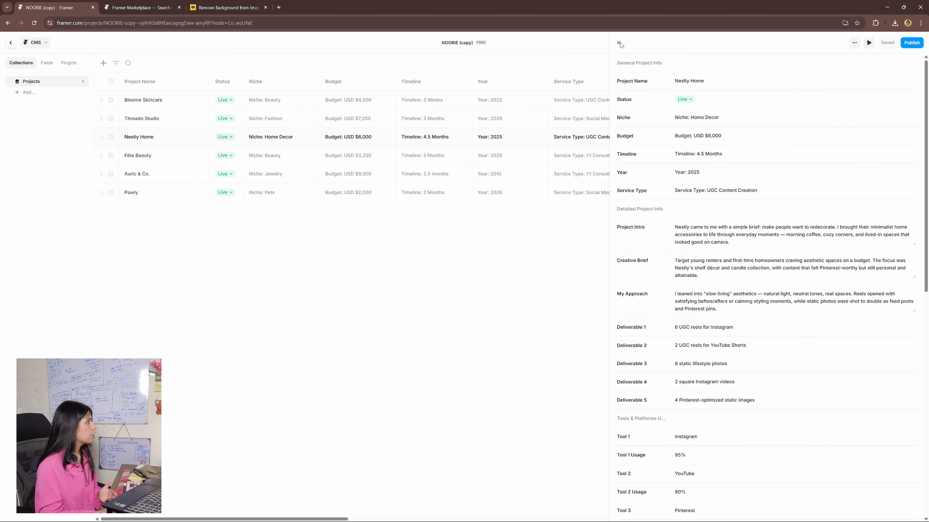
left_click(618, 43)
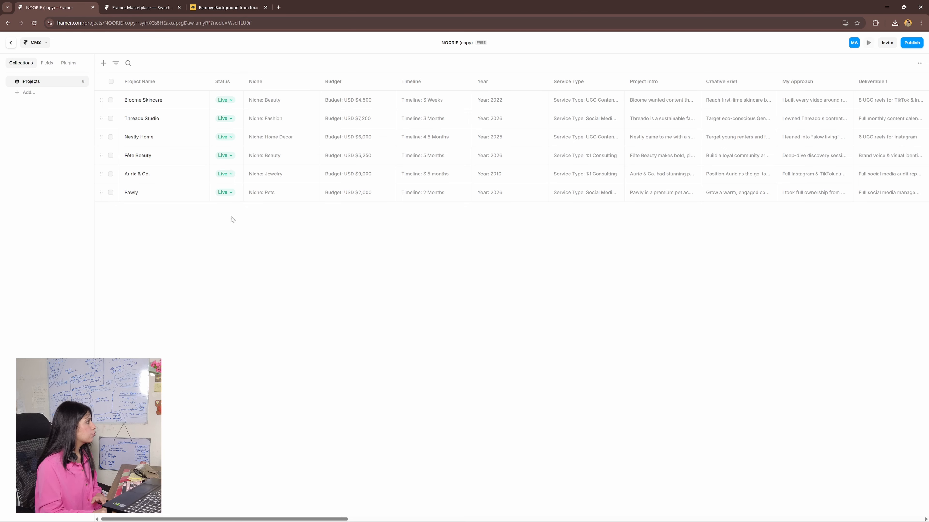
- Examine the Projects collection's fields, the options for the Timeline field and the Bloome Skincare entry, and the Nestly Home details
left_click(47, 64)
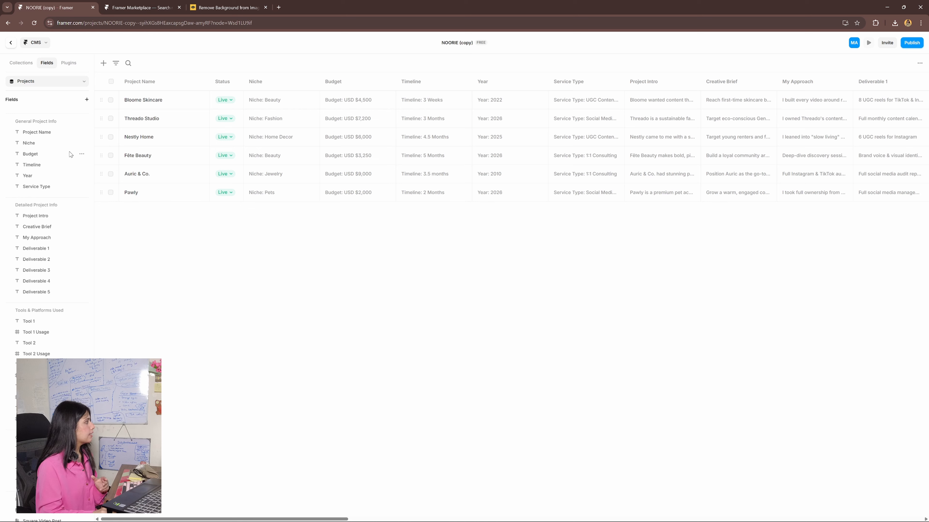
right_click(53, 168)
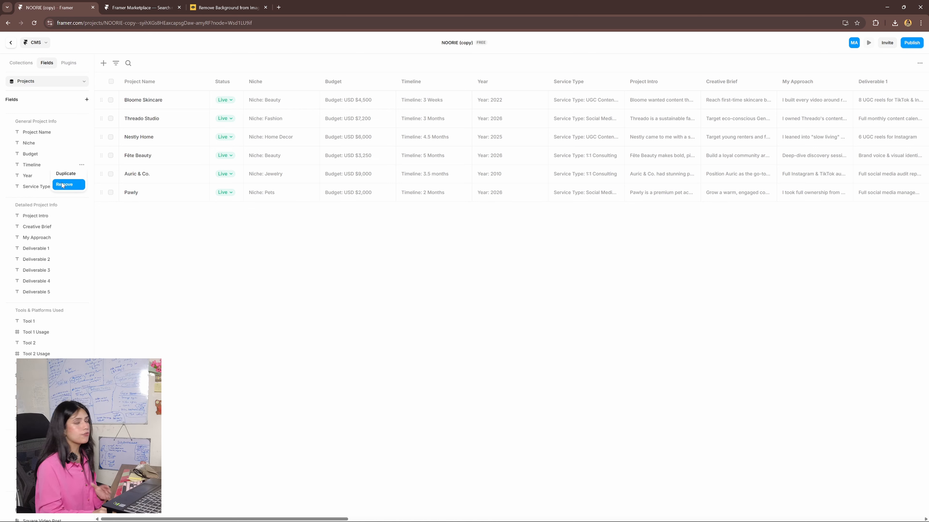
left_click(204, 283)
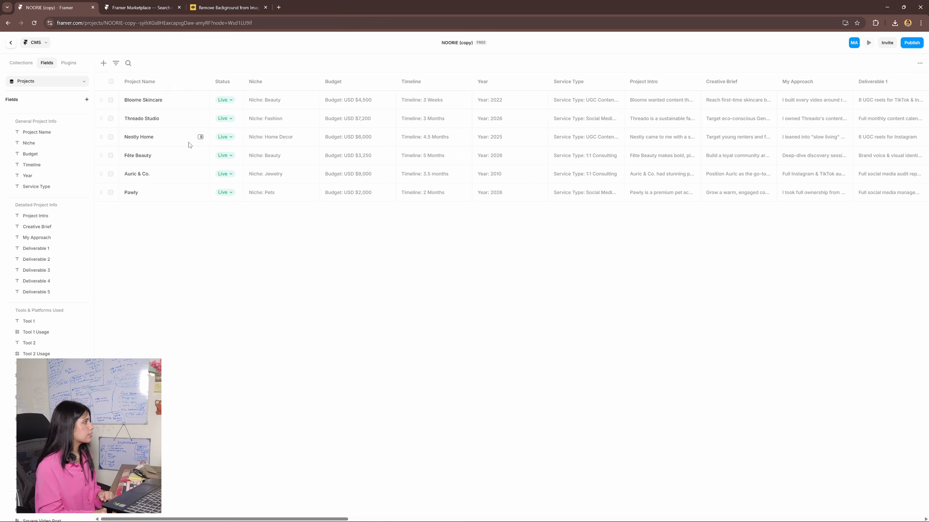
right_click(181, 106)
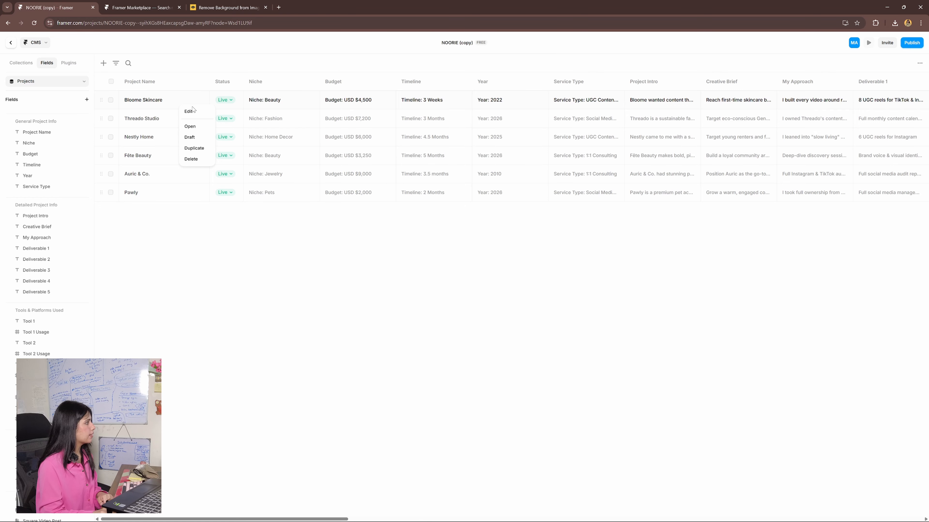
left_click(256, 274)
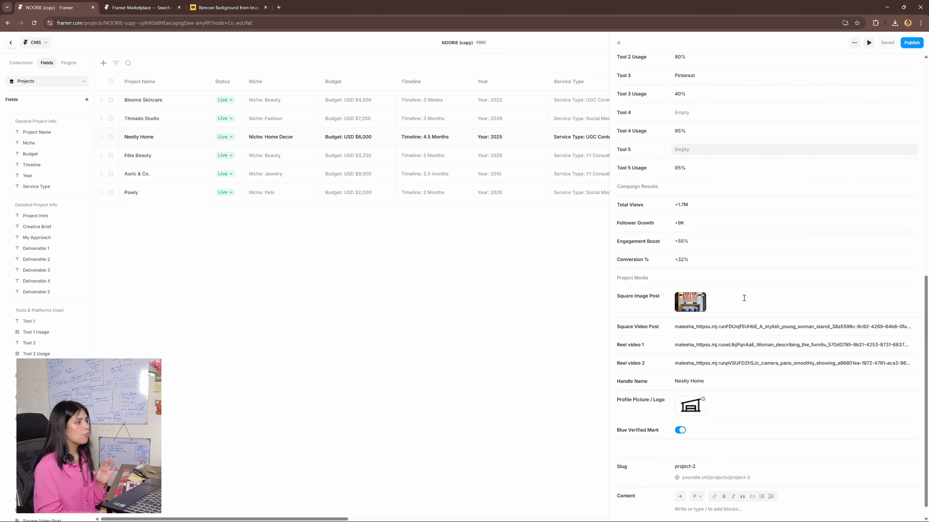
scroll(742, 296, "up", 15)
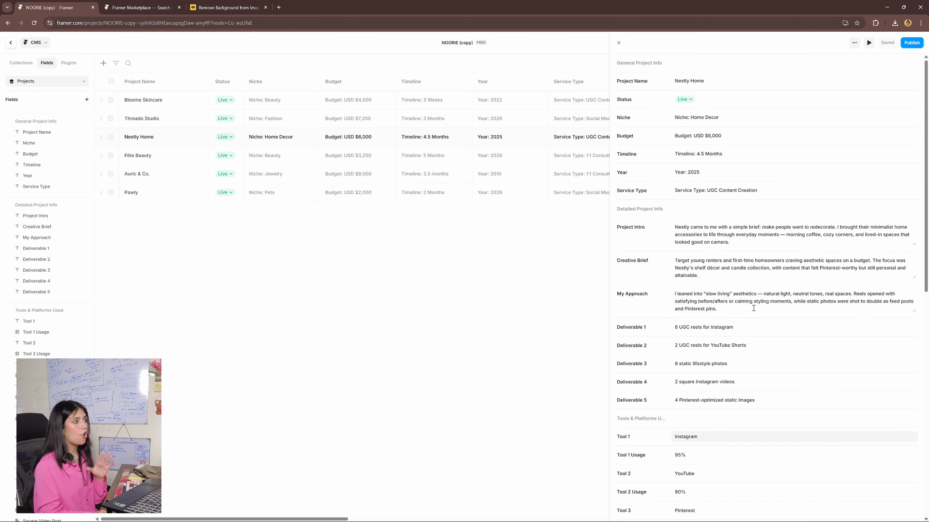
- Return to the Home page canvas and examine the Bloome Skincare card's video, name and capsule colour properties up close
left_click(10, 45)
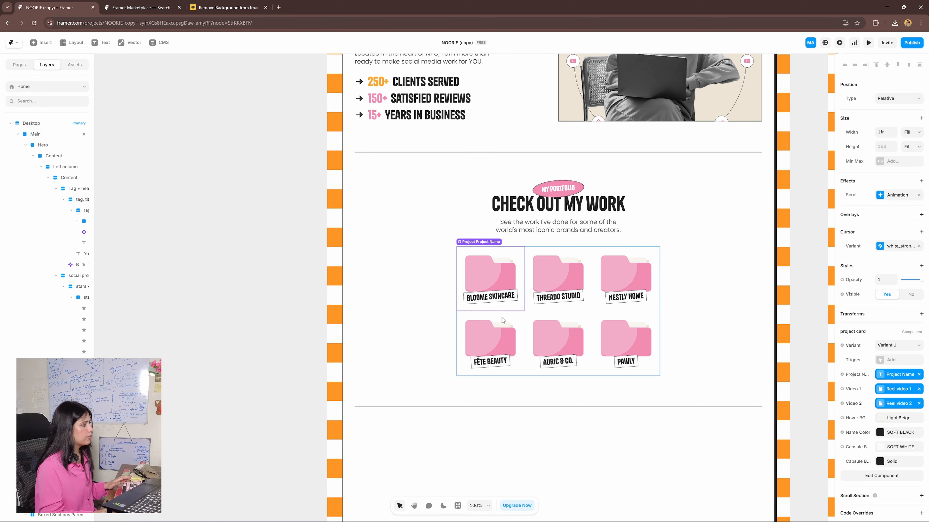
scroll(487, 314, "up", 5)
scroll(481, 315, "up", 5)
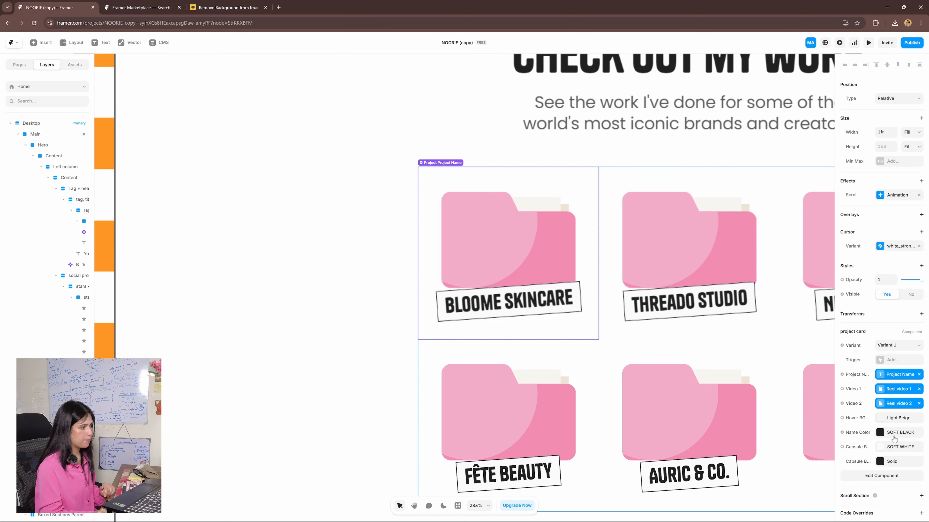
scroll(790, 403, "right", 2)
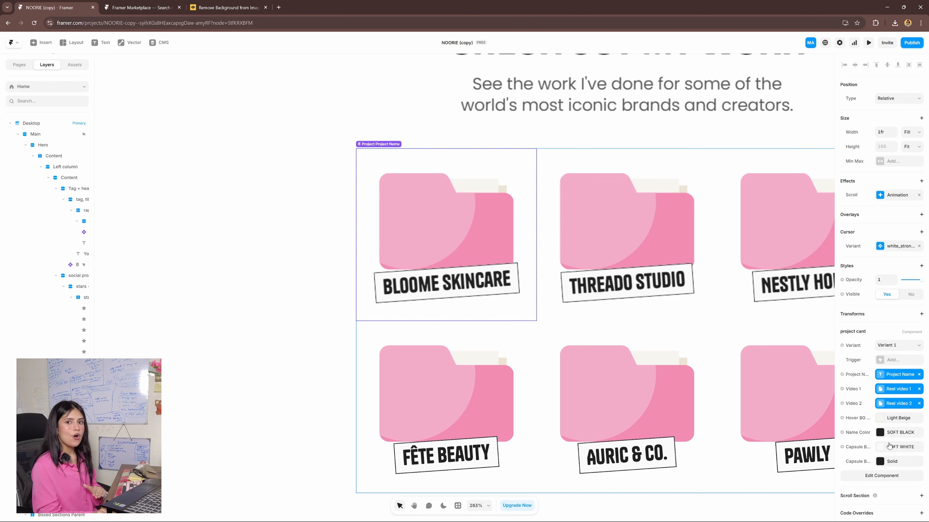
- Open the Bloome Skincare card's project card component and recolour its folder's two paths in orange, using FFBC63 for the back path
scroll(512, 304, "down", 1)
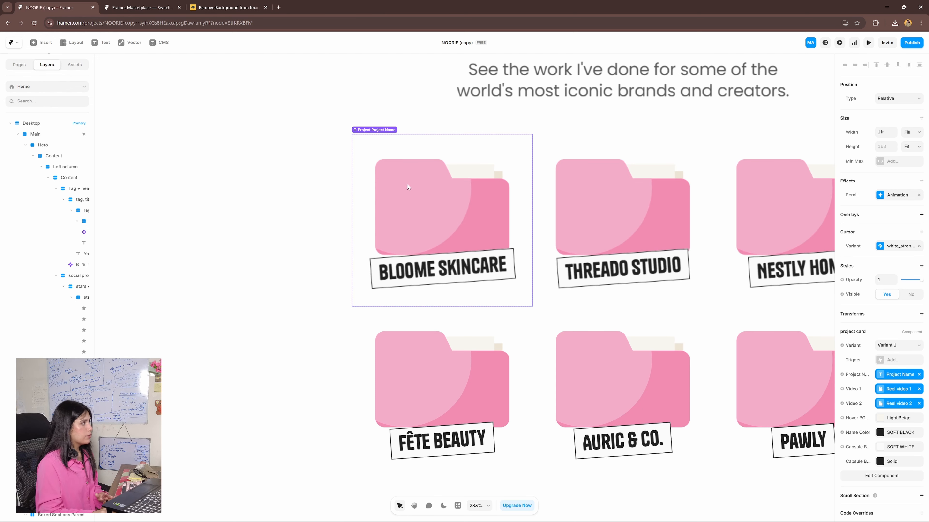
double_click(459, 201)
double_click(488, 254)
double_click(488, 254)
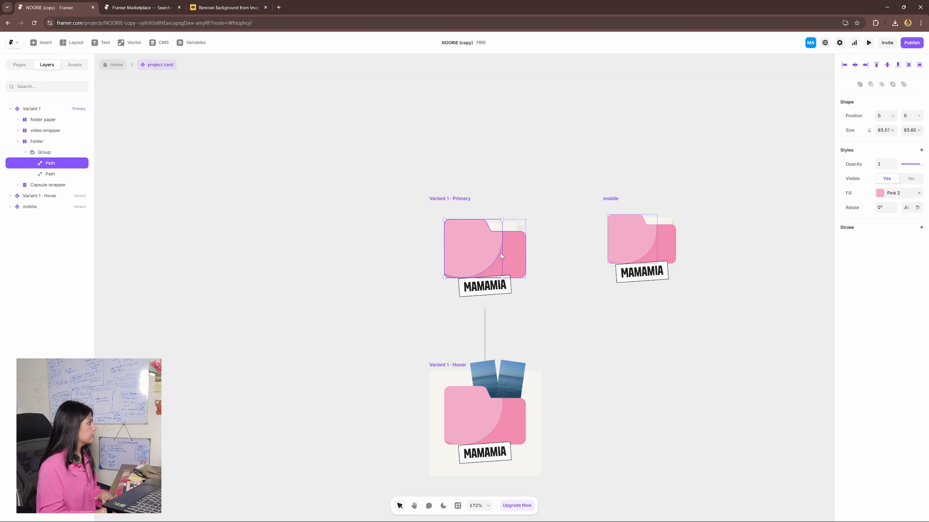
left_click(61, 173)
left_click(62, 165)
left_click(61, 173)
left_click(62, 164)
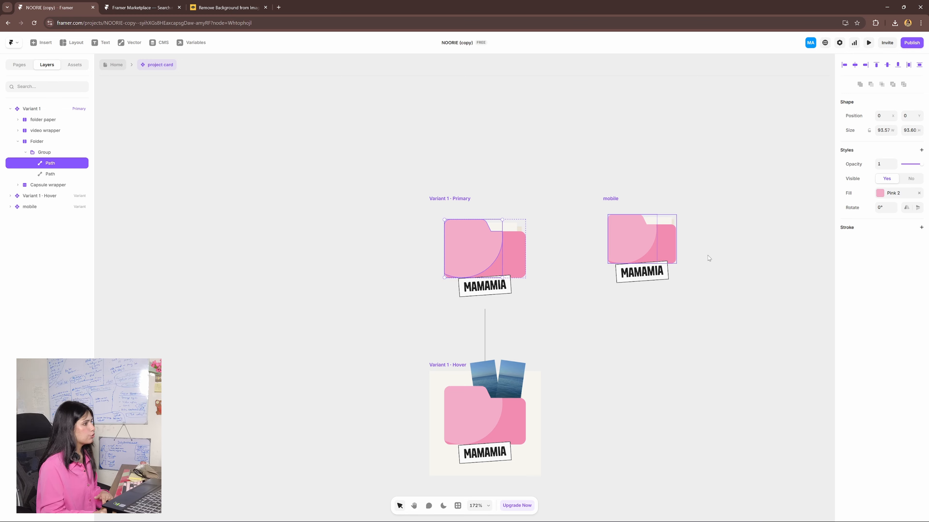
left_click(879, 194)
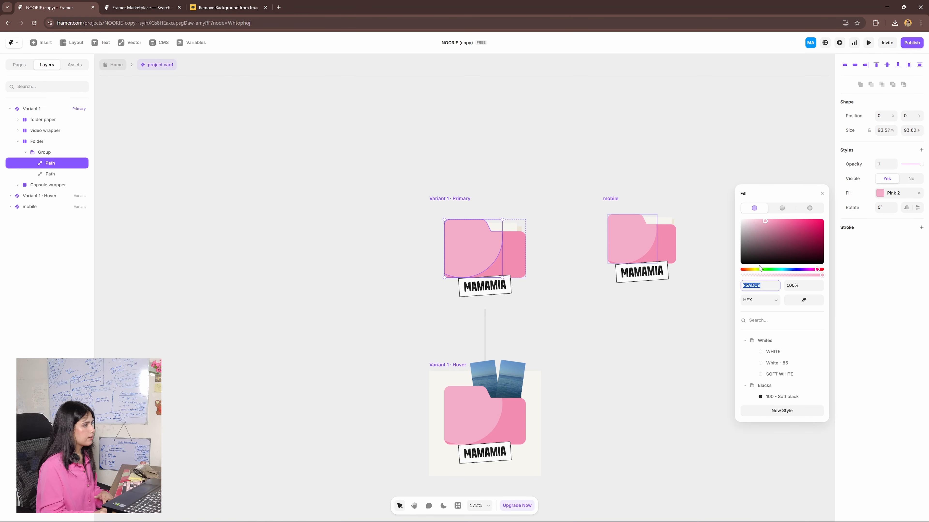
left_click(748, 270)
left_click(801, 222)
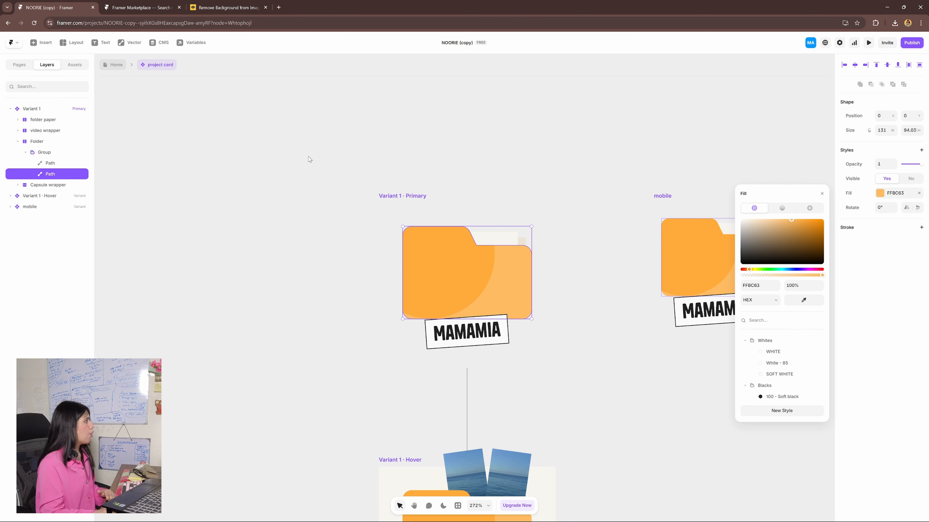
- Set the fill of the outer frame inside the primary variant's folder paper to 736F66
left_click(49, 122)
left_click(48, 131)
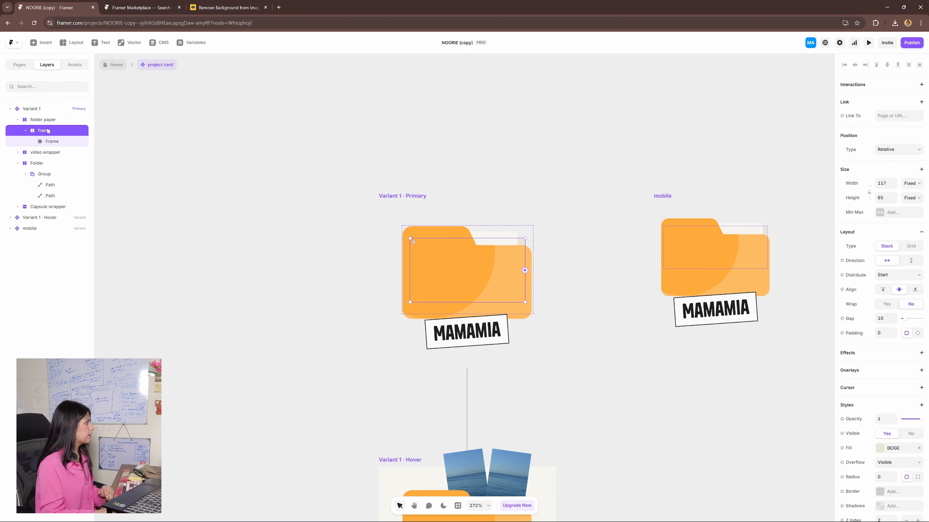
left_click(52, 139)
left_click(48, 132)
left_click(51, 139)
left_click(48, 132)
left_click(51, 142)
left_click(49, 132)
left_click(51, 143)
left_click(49, 132)
scroll(871, 428, "down", 2)
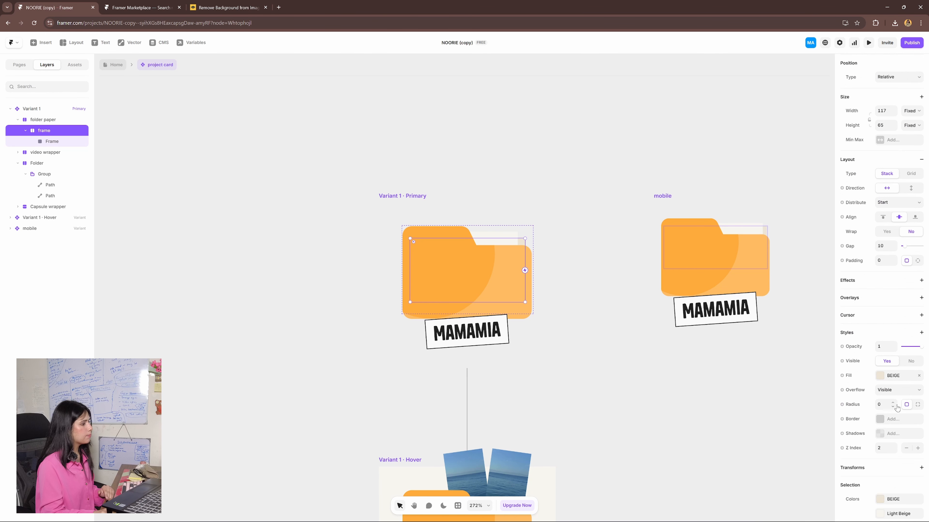
left_click(892, 376)
left_click(769, 352)
left_click_drag(768, 352, 751, 340)
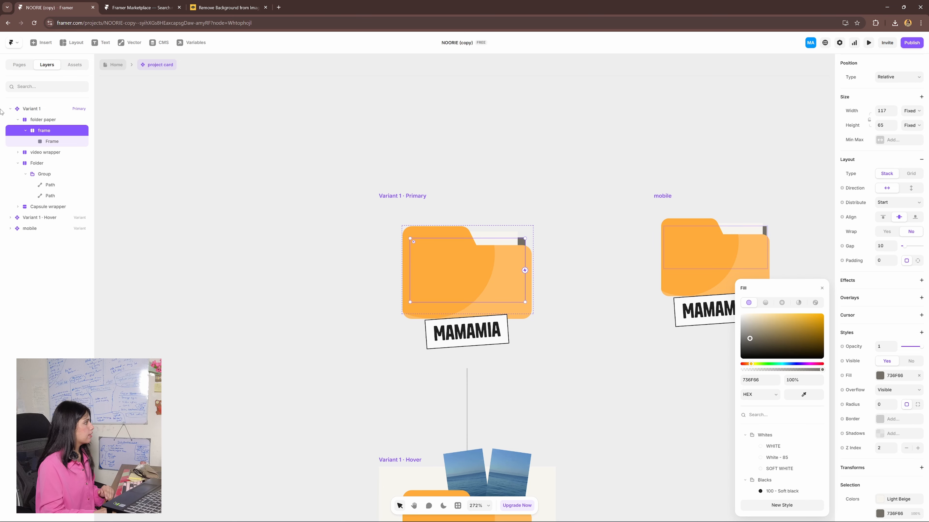
- Select the folder paper's inner frame, leave the project card component and review the portfolio cards on the Home page
left_click(49, 143)
double_click(626, 317)
scroll(625, 317, "down", 5)
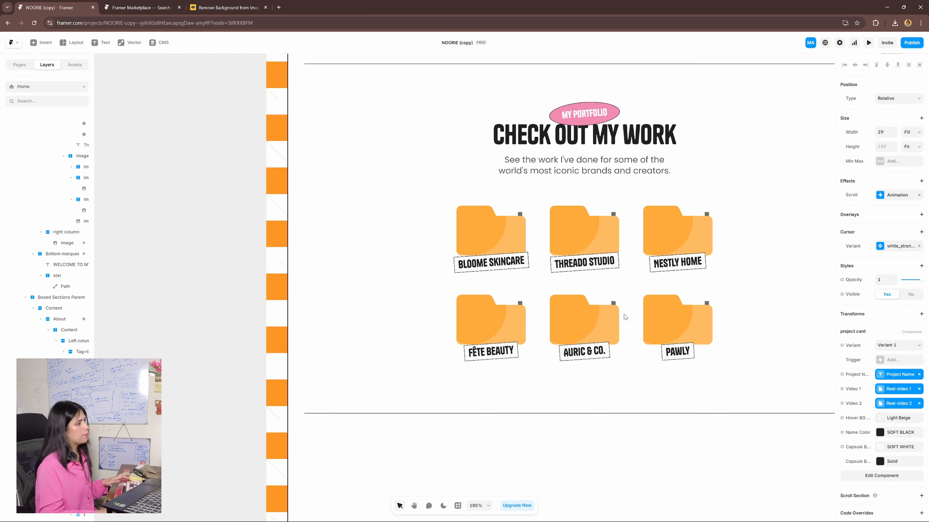
left_click_drag(693, 323, 663, 330)
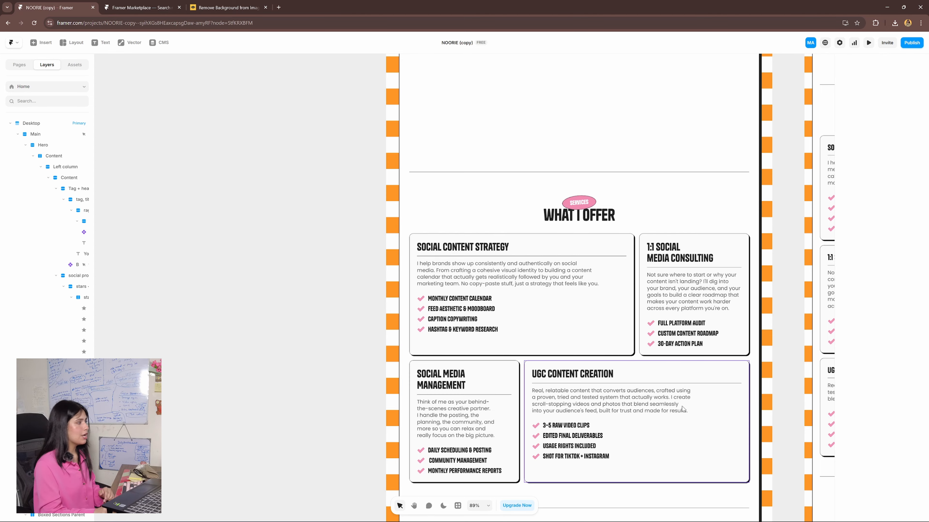
- Enter the placeholder text "aklsjdf;sj" as Point 5 of the Social Content Strategy service card
left_click(591, 315)
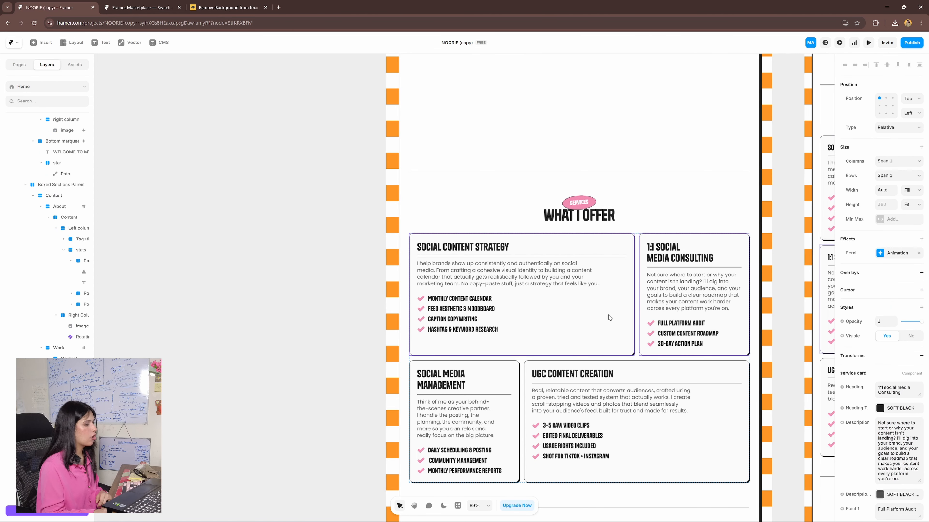
scroll(903, 407, "down", 10)
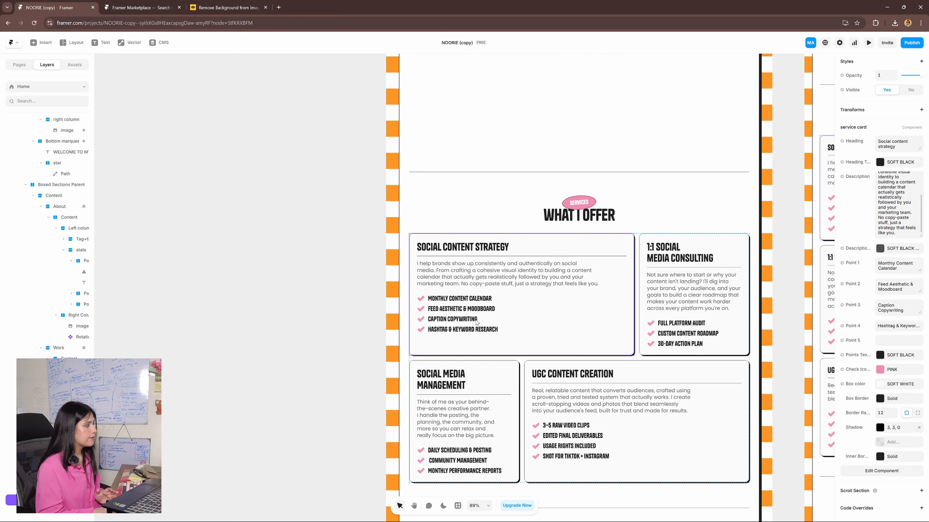
left_click(898, 340)
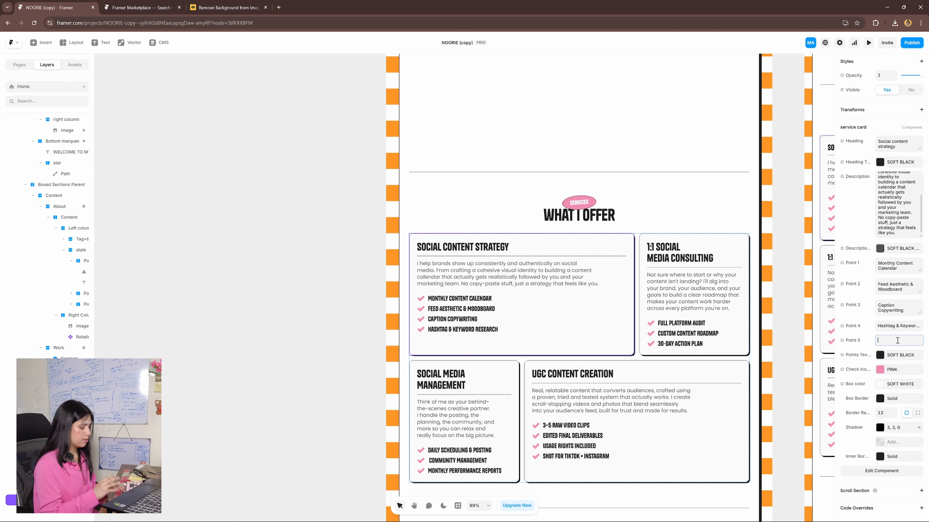
type("aklsjdf;sj")
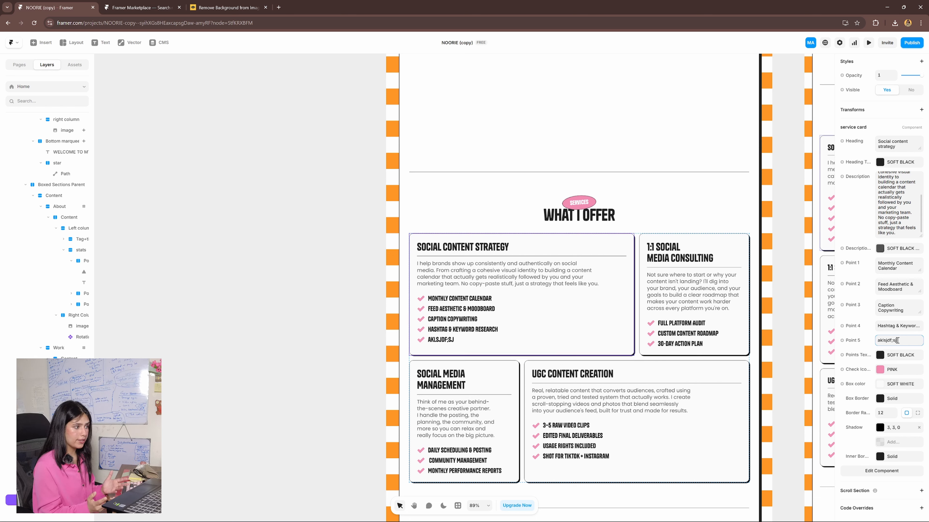
- Clear the Point 5 and Point 4 texts of the Social Content Strategy service card
key("ctrl+a")
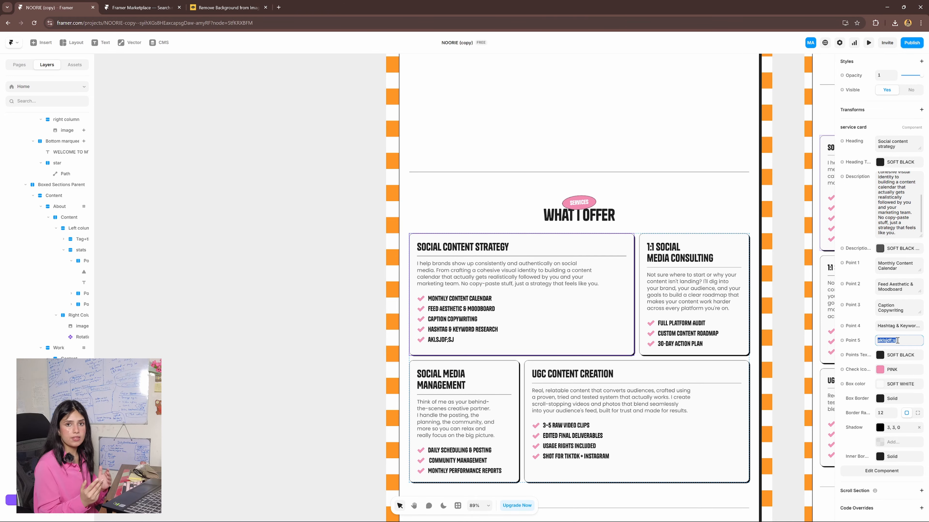
key("BackSpace")
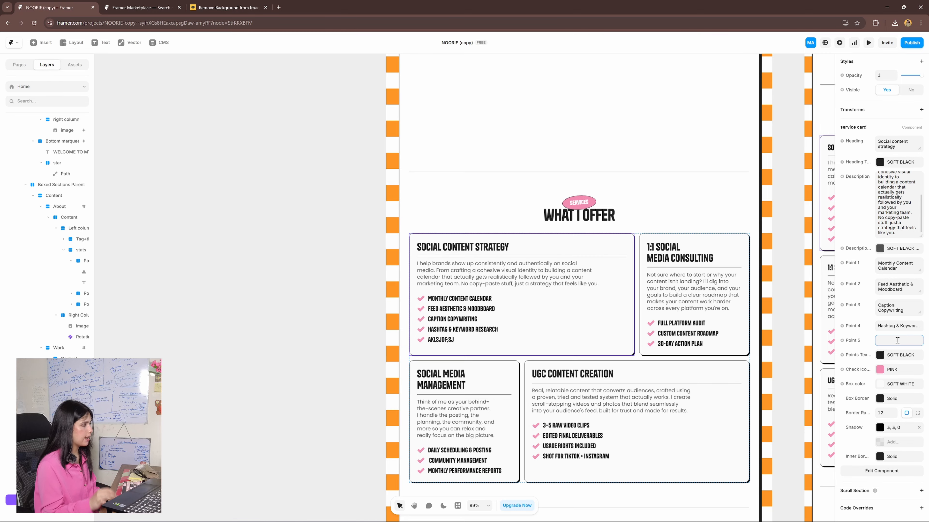
left_click(893, 326)
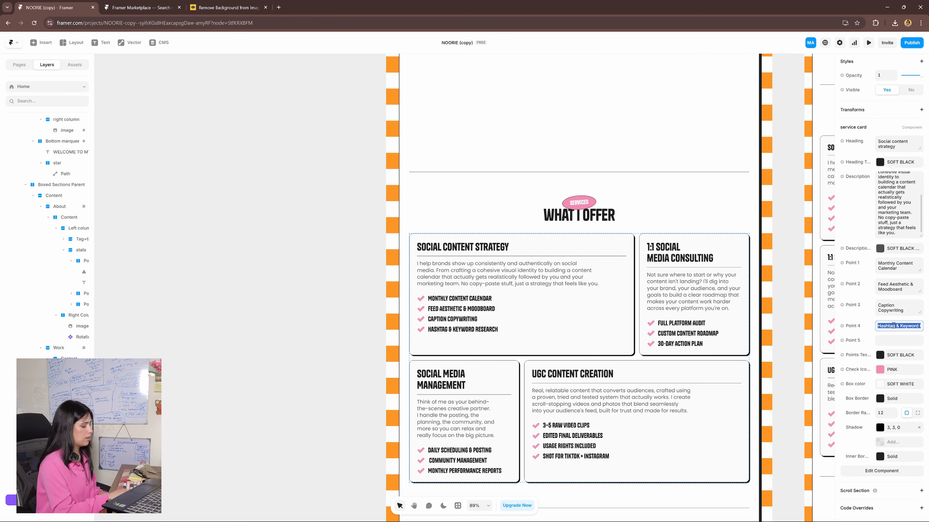
key("BackSpace")
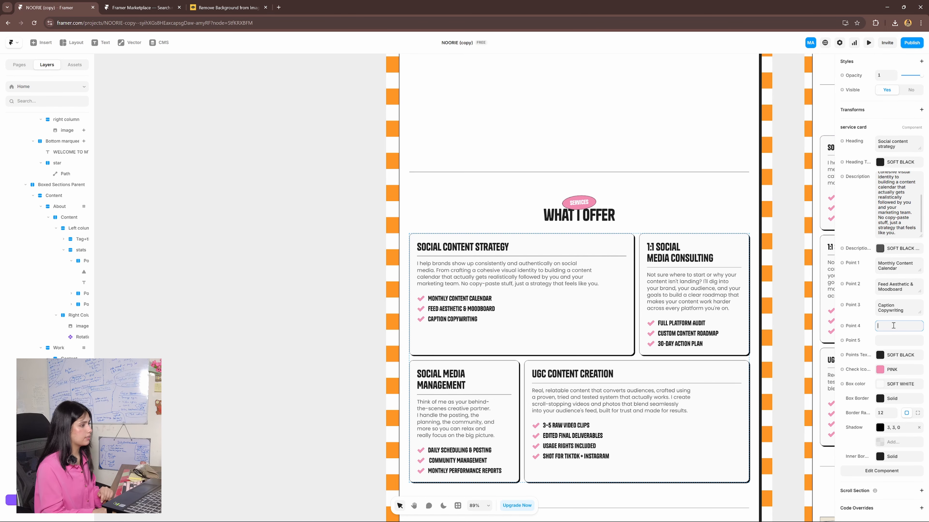
- Select the Discovery Call & Proposal card in the How It All Works section and examine its image, text and colour properties
scroll(674, 405, "down", 8)
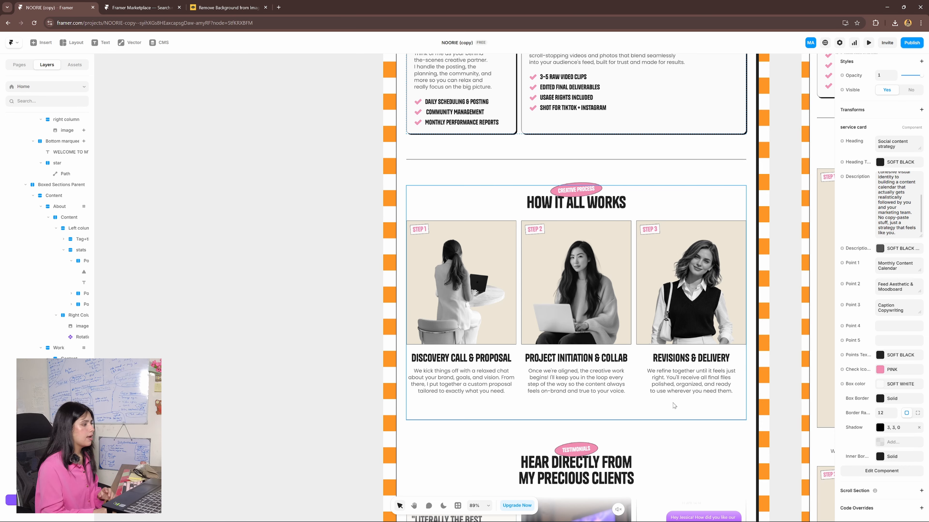
left_click(503, 335)
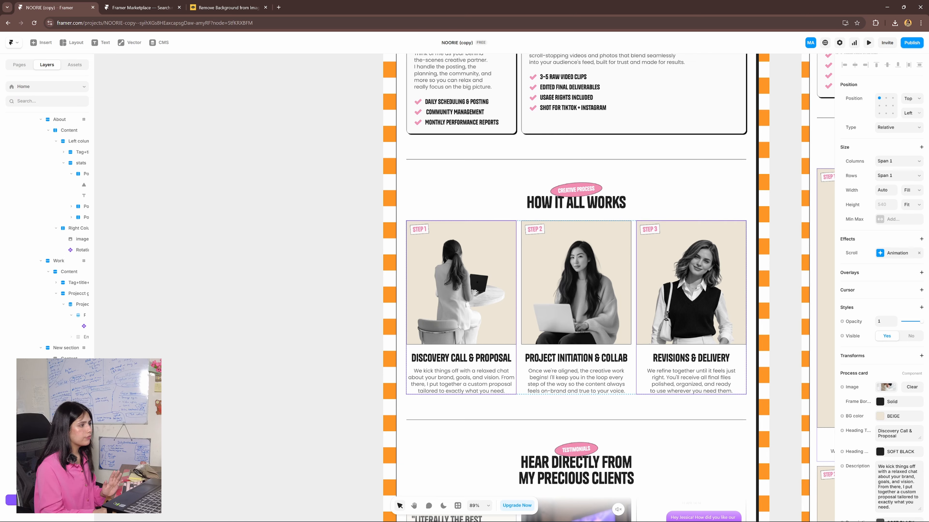
scroll(885, 370, "down", 3)
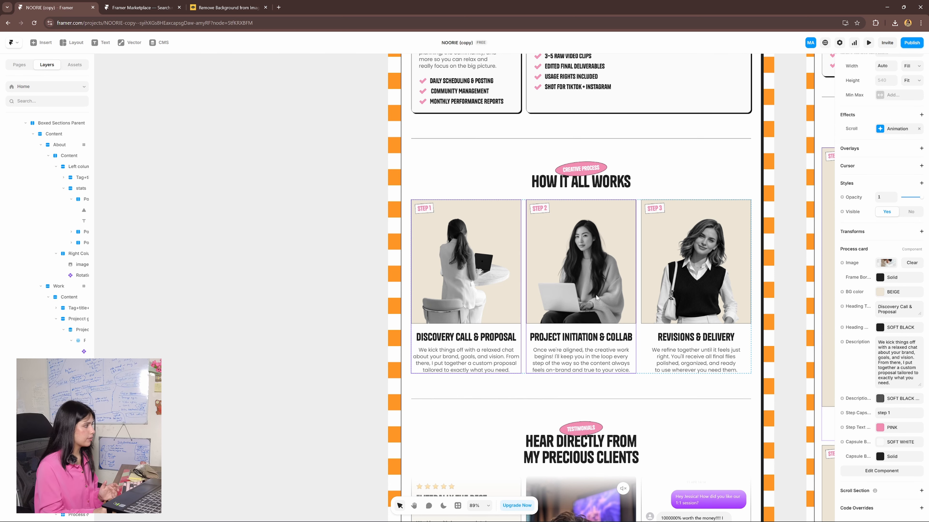
- Examine the first review card's properties in the testimonials section and duplicate the card within its review column
scroll(596, 297, "down", 7)
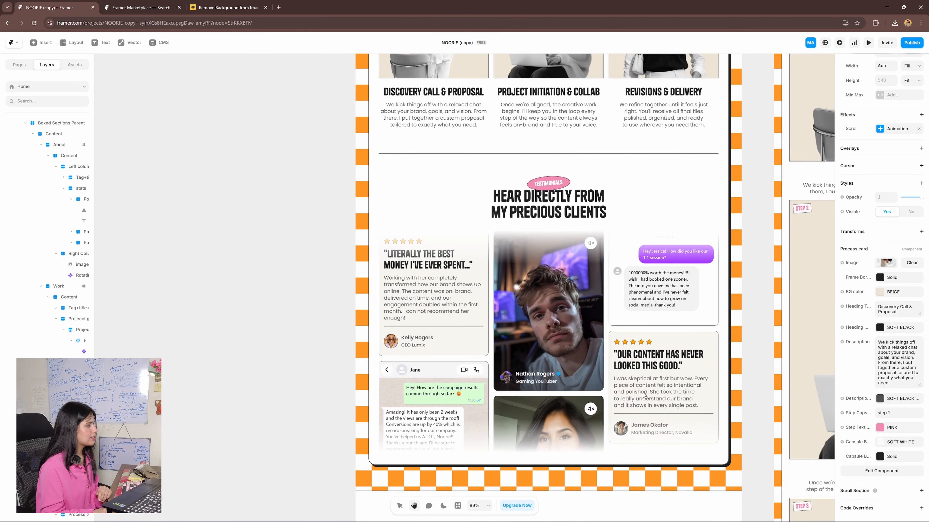
scroll(643, 395, "down", 2)
left_click_drag(502, 310, 502, 310)
left_click(484, 264)
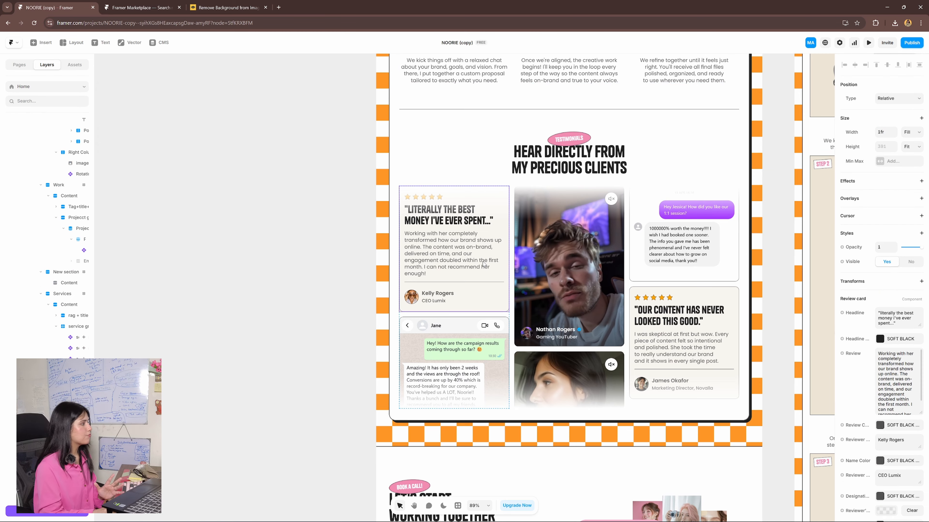
scroll(55, 445, "down", 2)
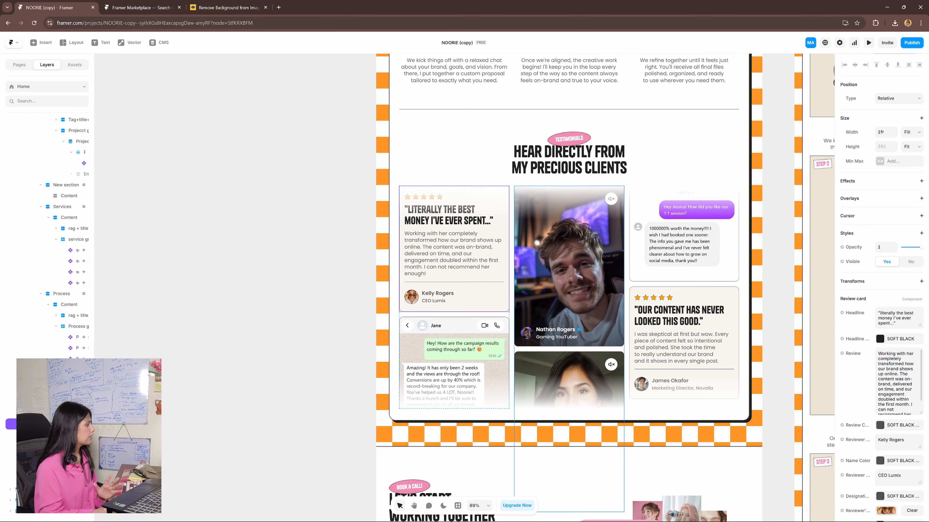
left_click(435, 354)
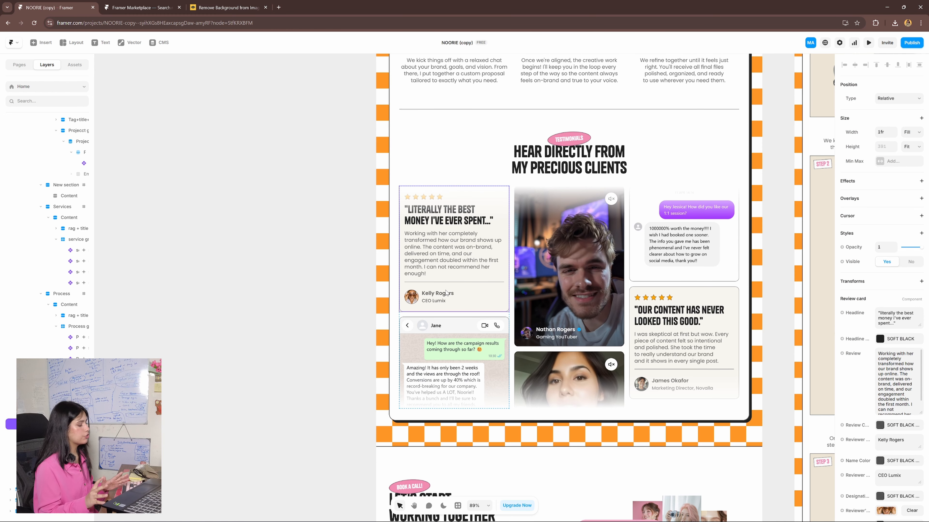
key("ctrl+d")
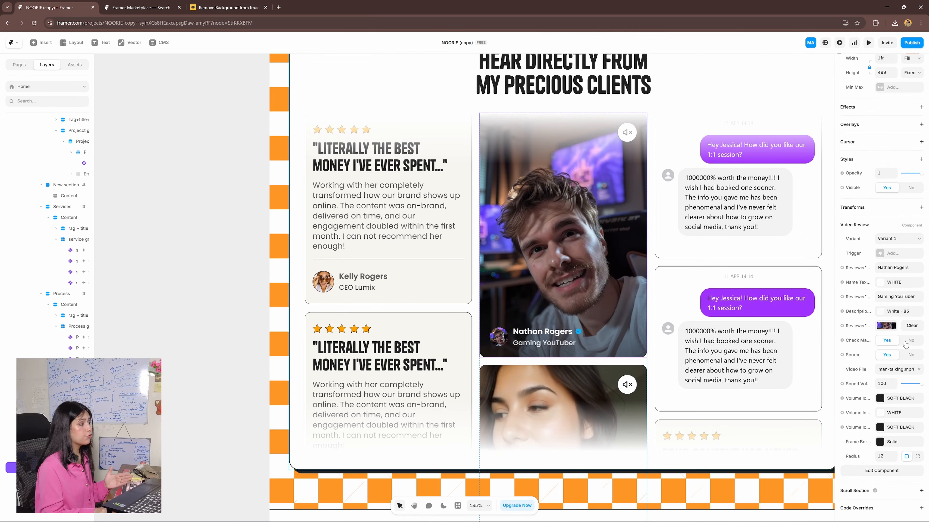
- Turn the check mark off and back on for the Gaming YouTuber video review
left_click(906, 341)
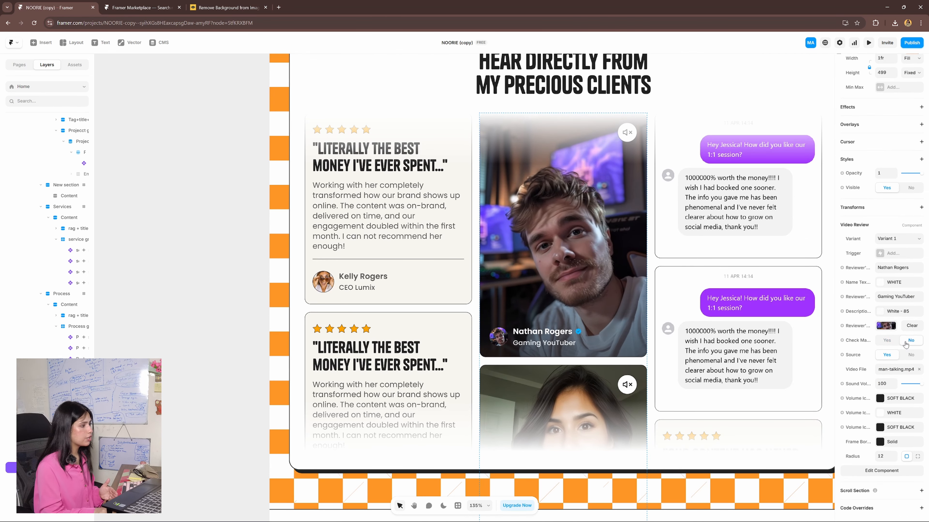
left_click(886, 341)
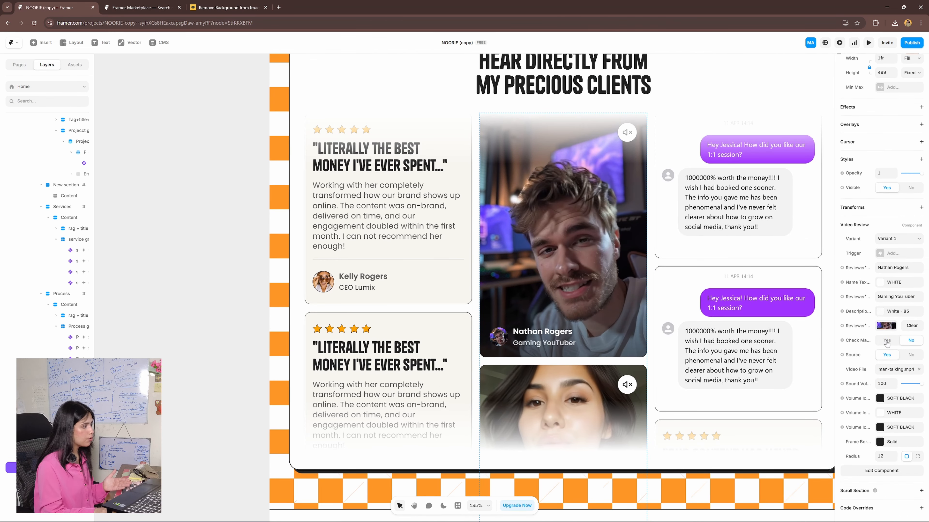
- Inspect the envelope paths and the Folder Paper frame of the pink folder in the Let's Start Working Together section
scroll(640, 338, "down", 3)
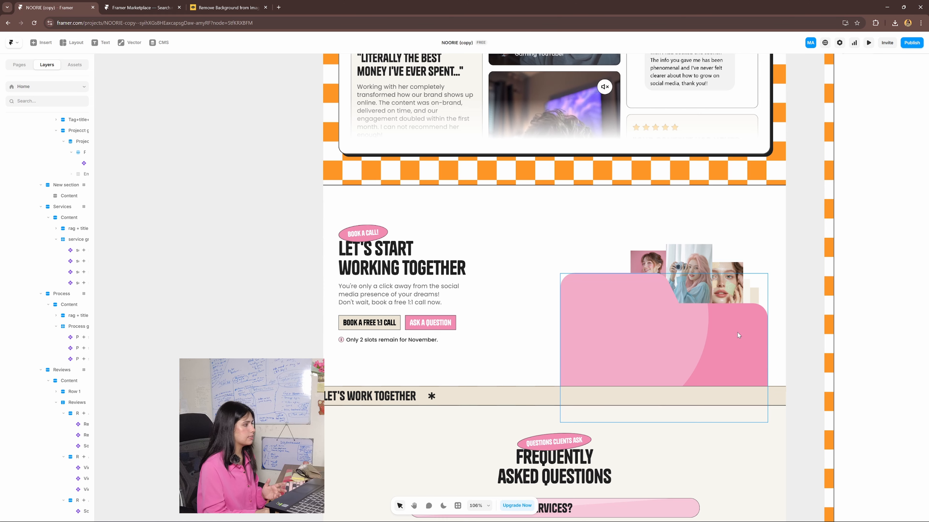
left_click(671, 352)
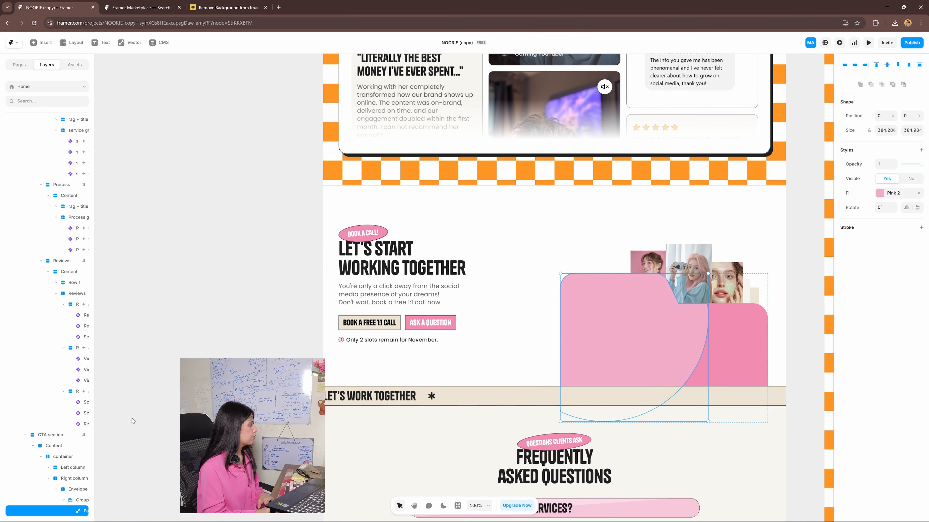
scroll(93, 419, "down", 3)
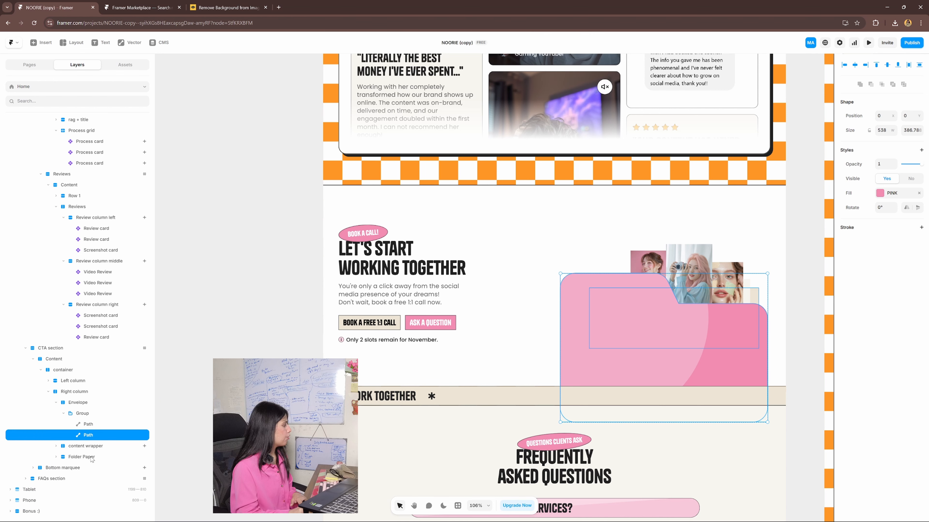
left_click(82, 457)
left_click(85, 470)
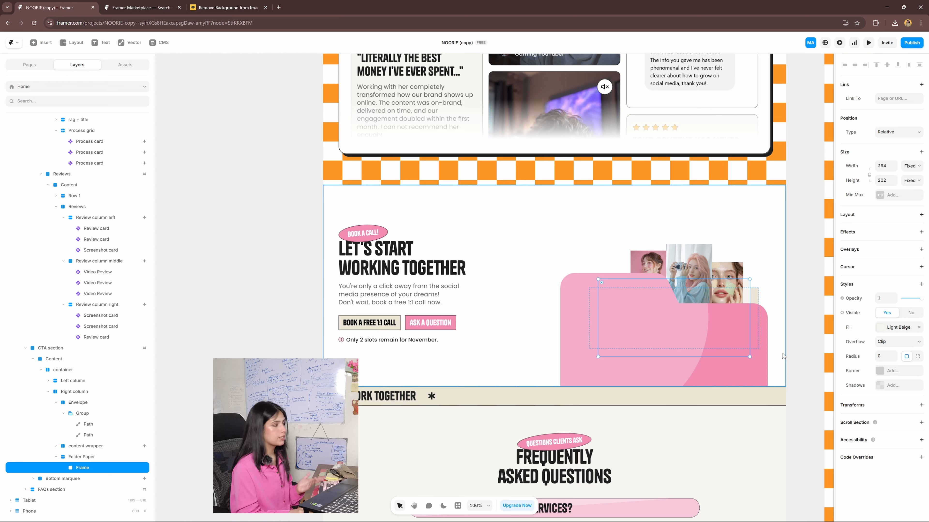
- Select the FAQ accordion in the Frequently Asked Questions section and examine its question, answer and colour properties
scroll(685, 403, "down", 6)
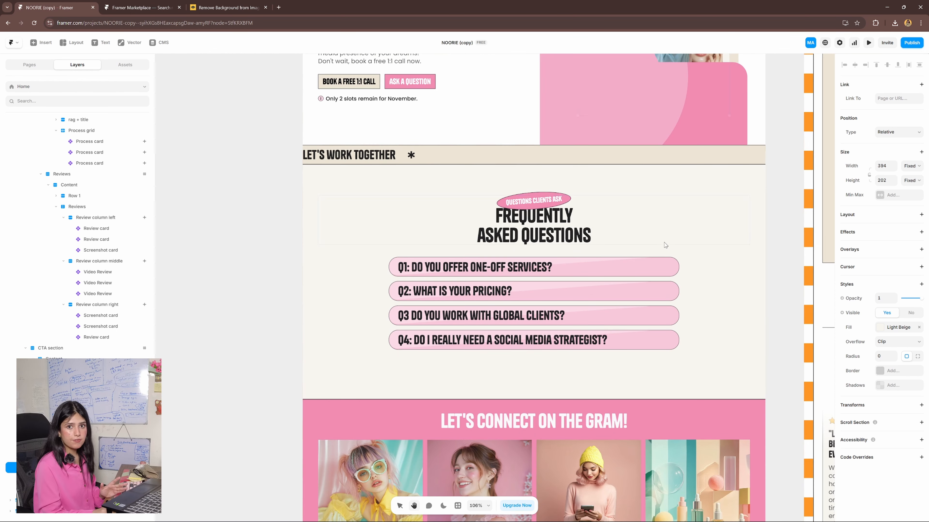
left_click(646, 278)
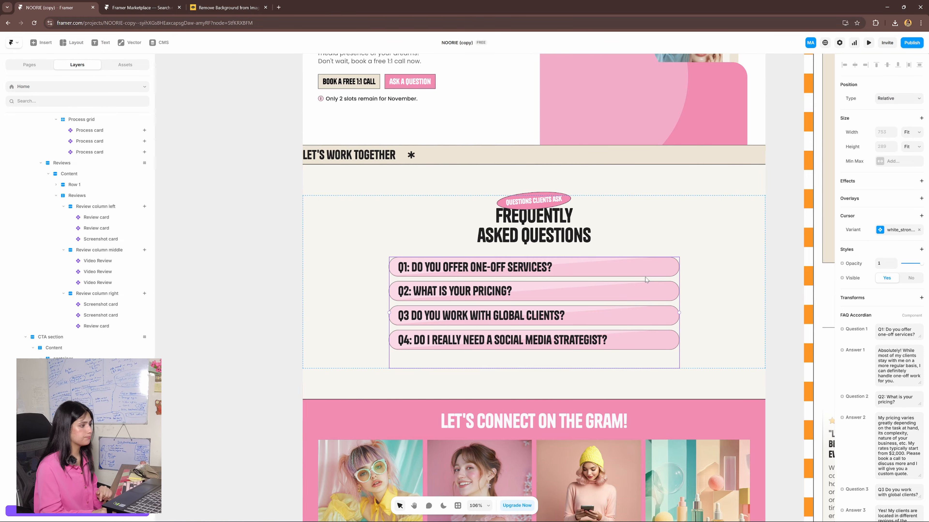
scroll(891, 394, "down", 10)
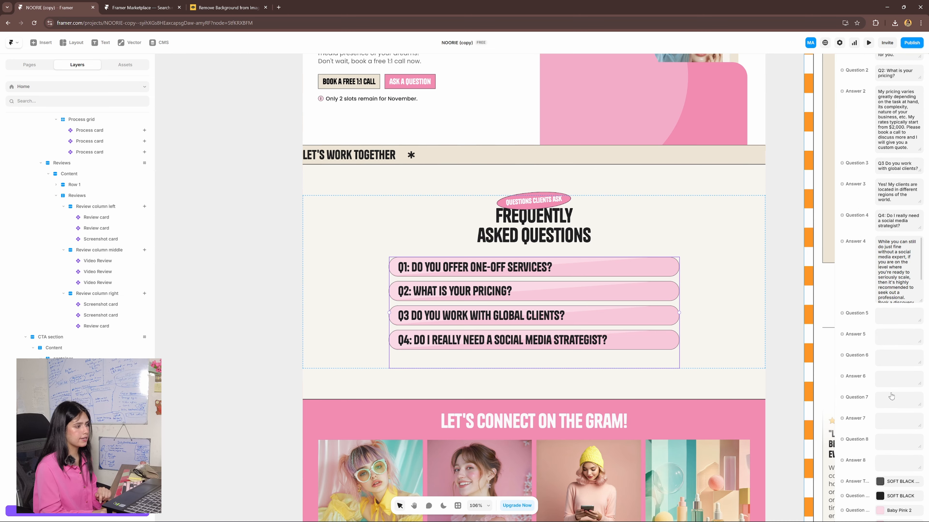
- Try a fifth question reading "asldjf;sld" in the FAQ accordion and clear it again
scroll(891, 394, "down", 2)
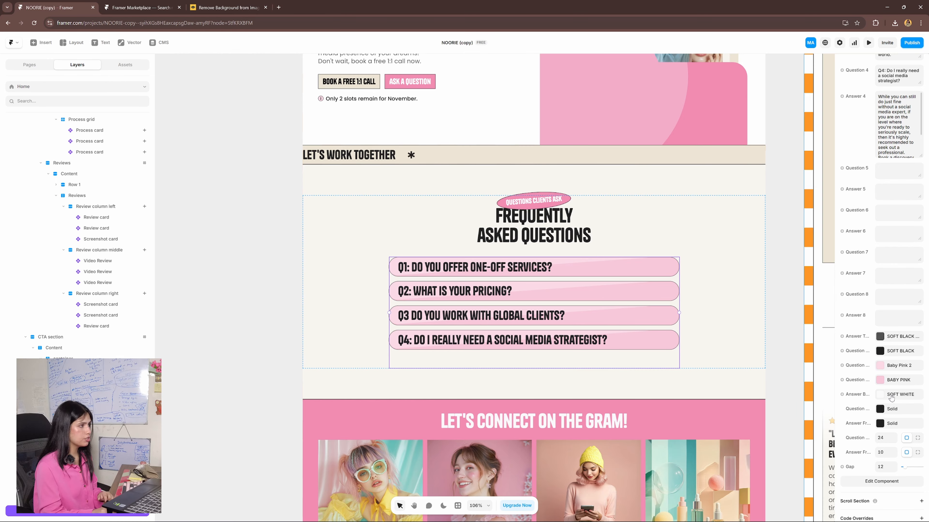
left_click(894, 173)
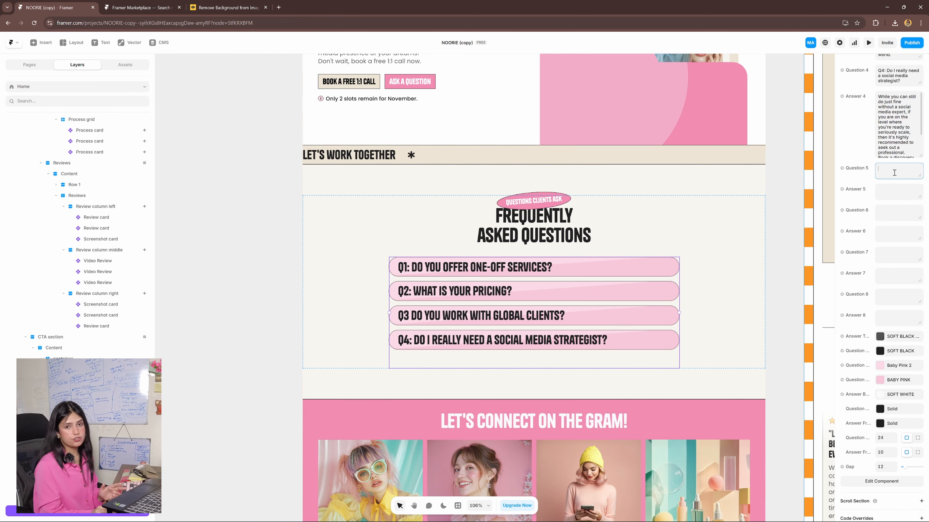
type("asldjf;sld")
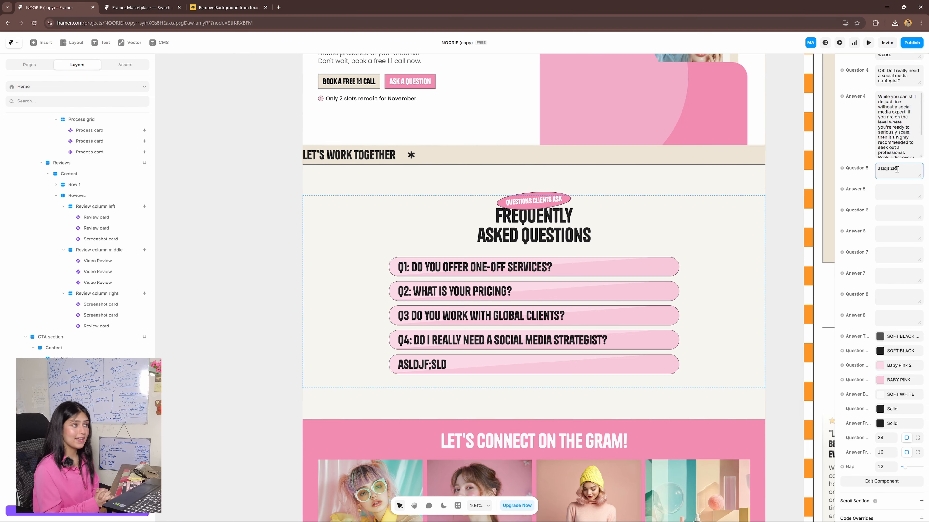
left_click(897, 190)
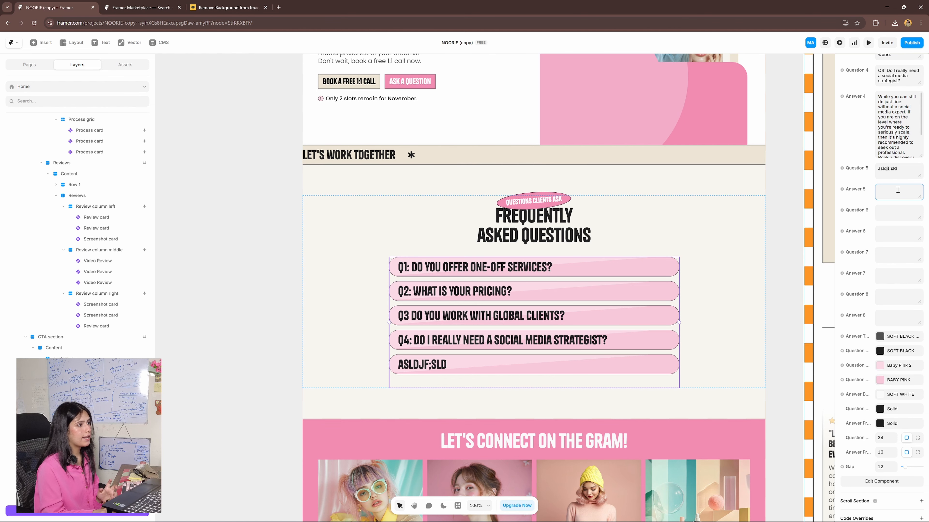
scroll(897, 190, "up", 2)
left_click(908, 240)
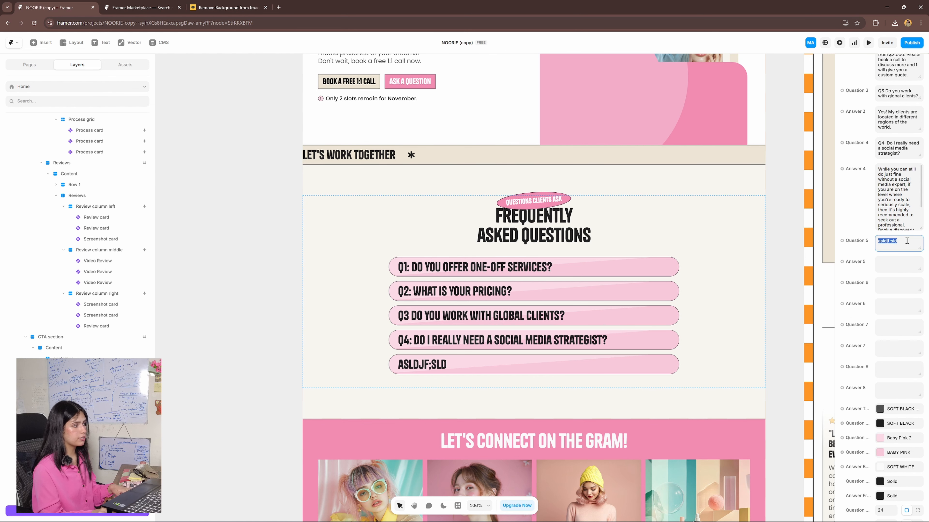
key("BackSpace")
- Remove the fourth question and its answer from the FAQ accordion
scroll(905, 242, "up", 3)
left_click(892, 256)
key("BackSpace")
left_click(889, 279)
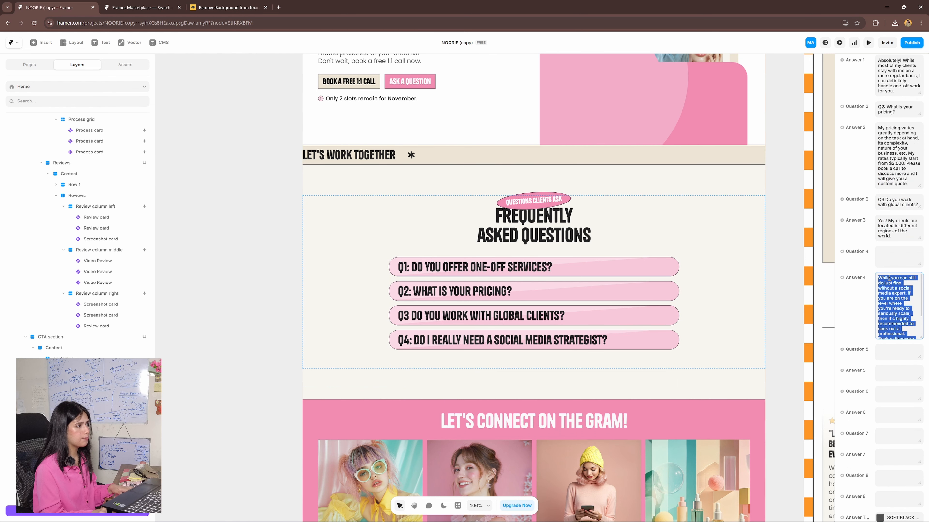
key("BackSpace")
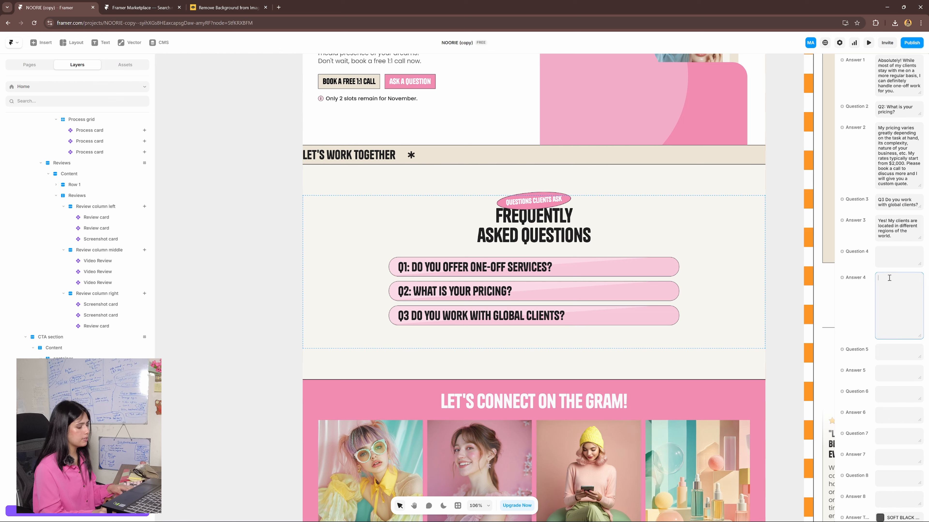
left_click(274, 294)
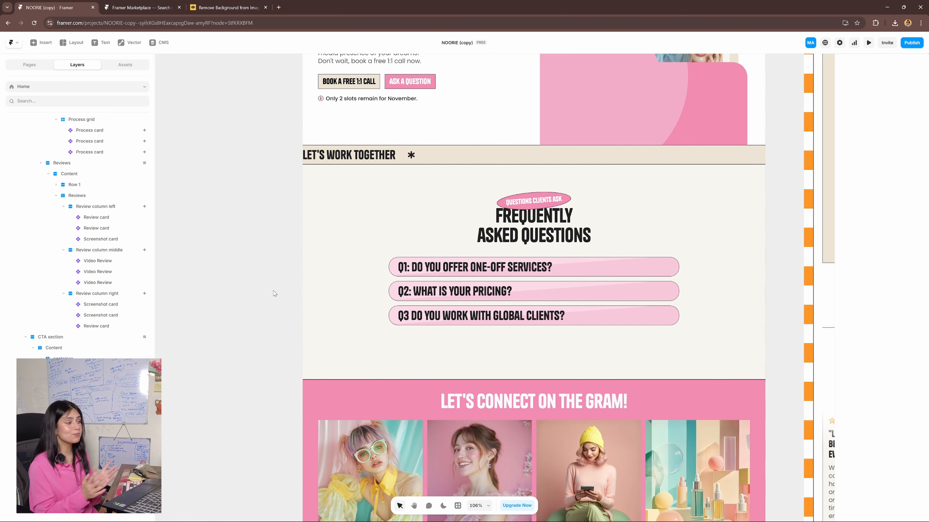
- Open the Footer component inside the Header + Footer layout and set its desktop variant's fill to orange
scroll(491, 287, "down", 6)
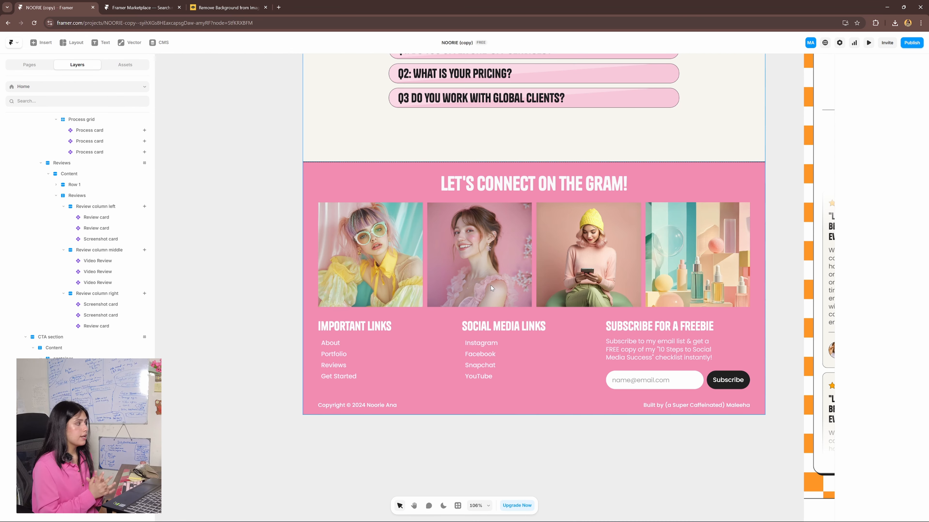
double_click(496, 271)
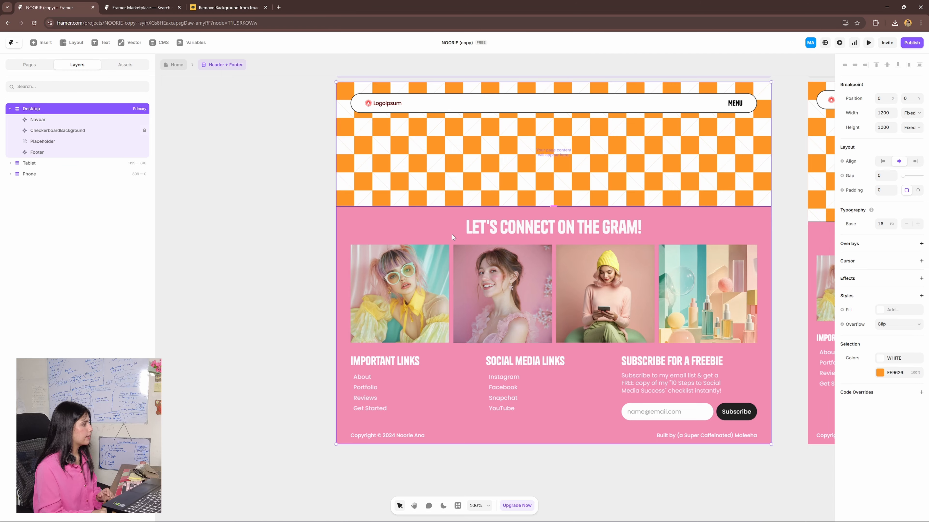
double_click(452, 234)
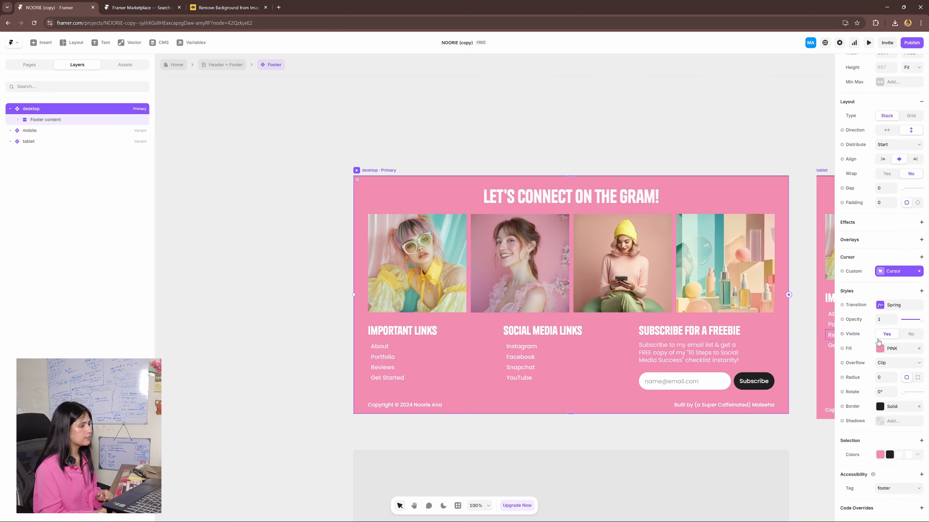
left_click(880, 350)
left_click_drag(761, 364, 749, 364)
left_click(809, 315)
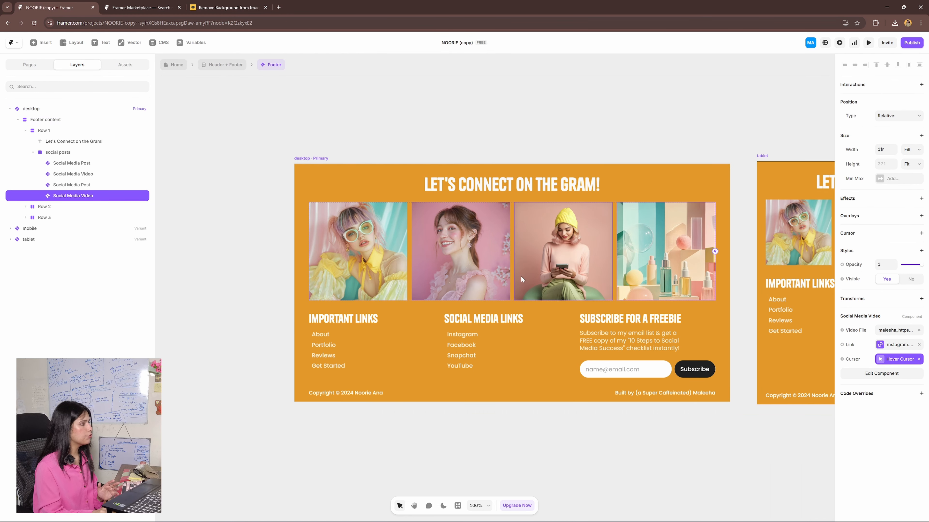
- Inspect the properties of the footer's social media posts, the video beside them and the Reviews link under Important Links
left_click(485, 269)
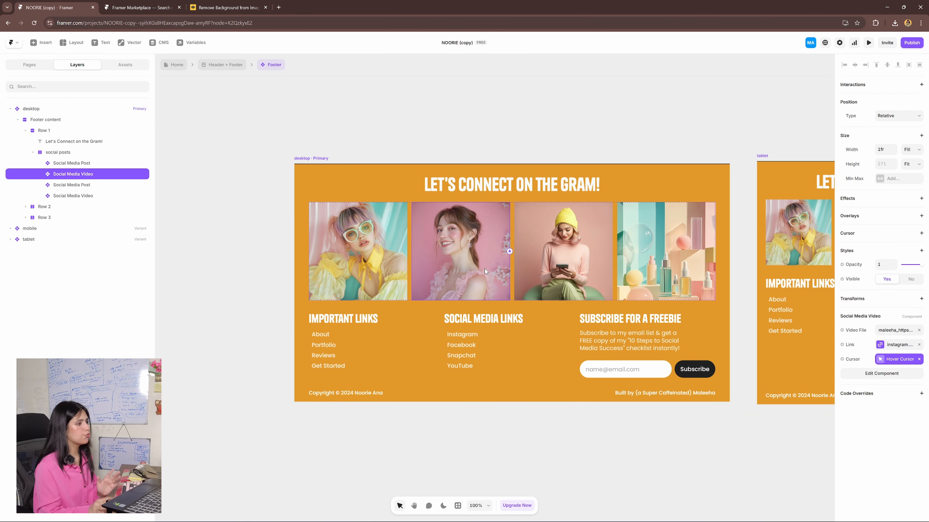
left_click(594, 270)
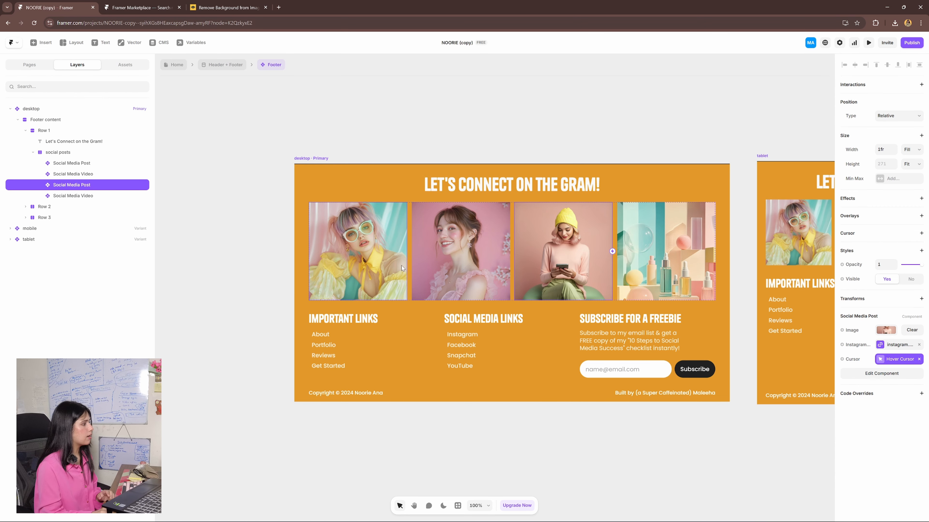
left_click(383, 264)
left_click_drag(477, 379, 533, 349)
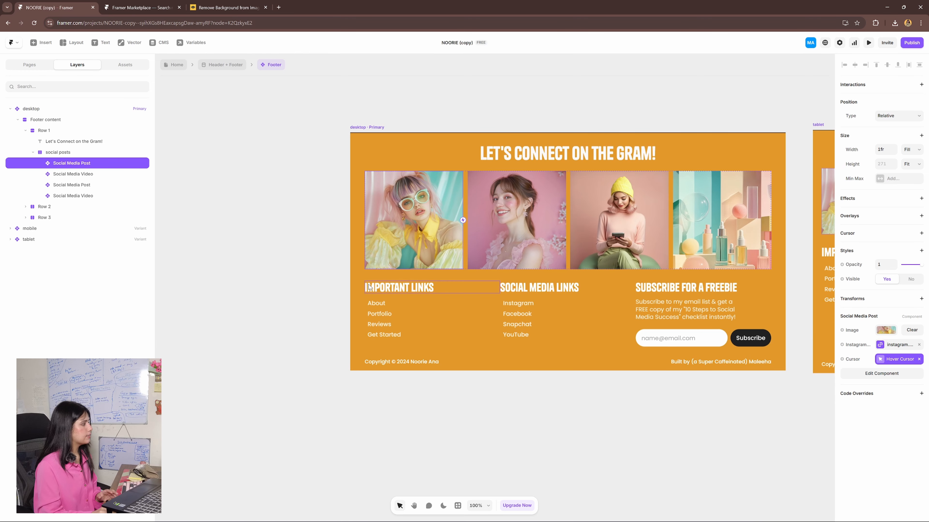
left_click(382, 316)
left_click(382, 325)
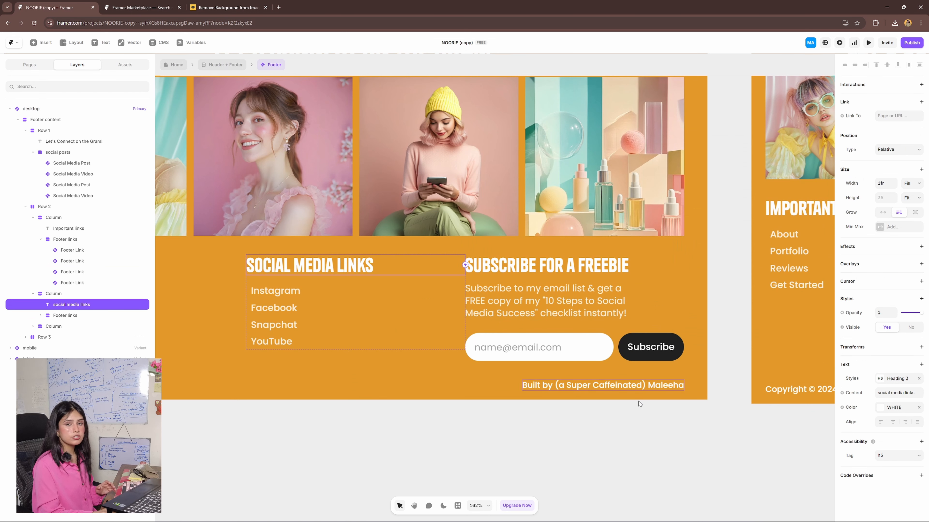
- Select the Kit email form under Subscribe for a Freebie and examine its API key, form ID and redirect properties
left_click(646, 438)
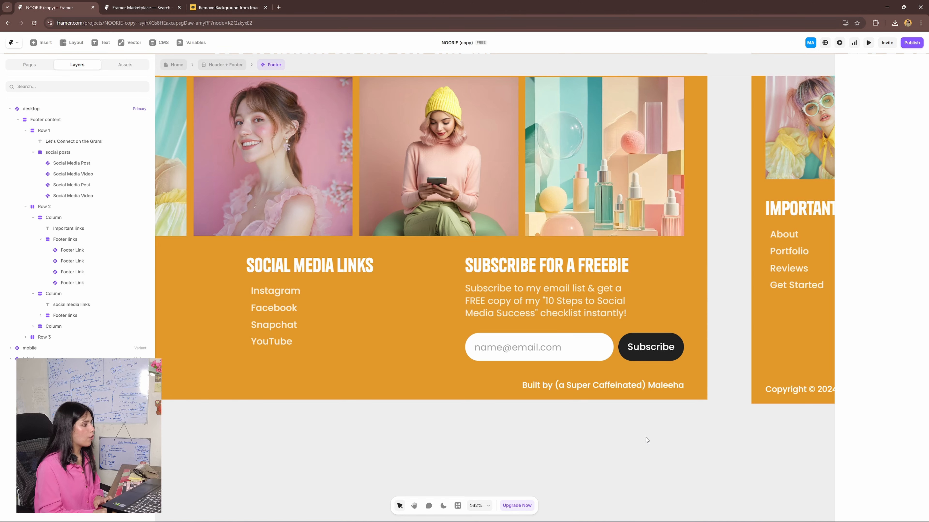
left_click(625, 358)
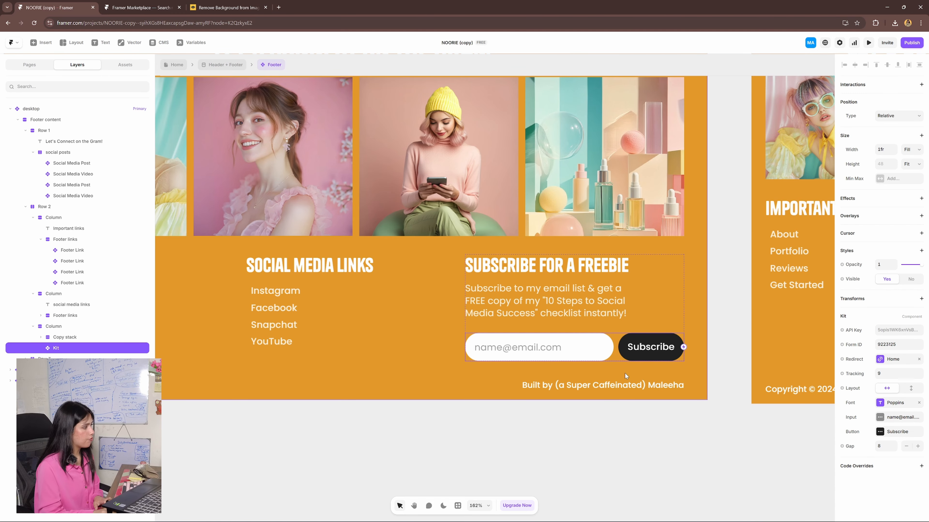
left_click_drag(632, 466, 639, 464)
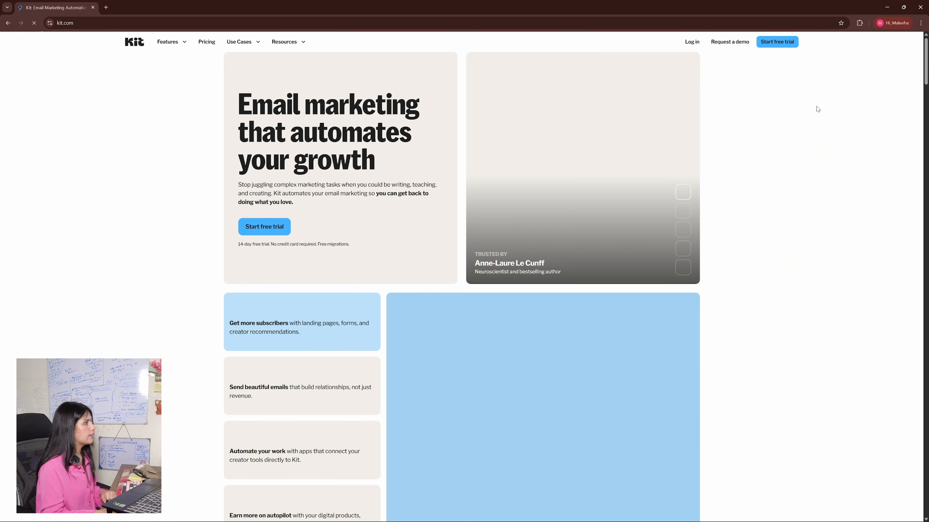
- Switch to the Kit website, log in and copy the V3 API key from the account's Developer settings
left_click(695, 45)
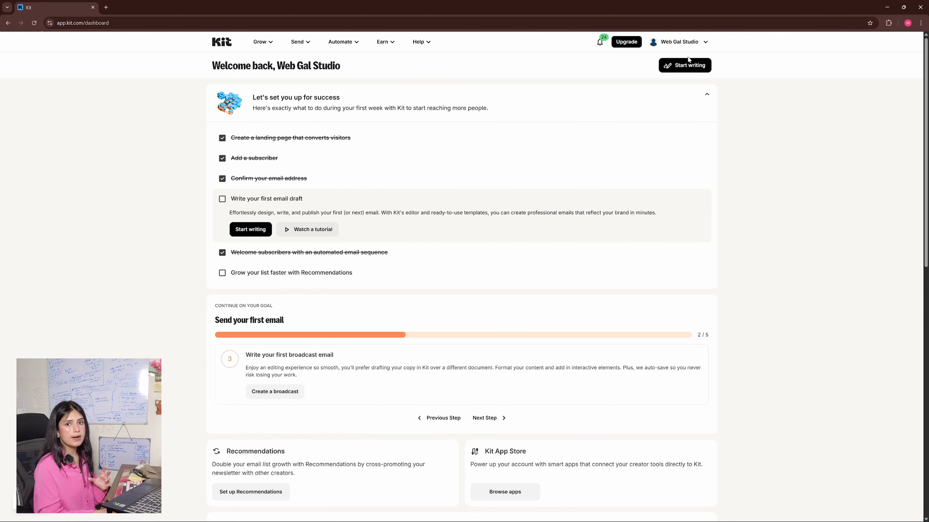
left_click(689, 44)
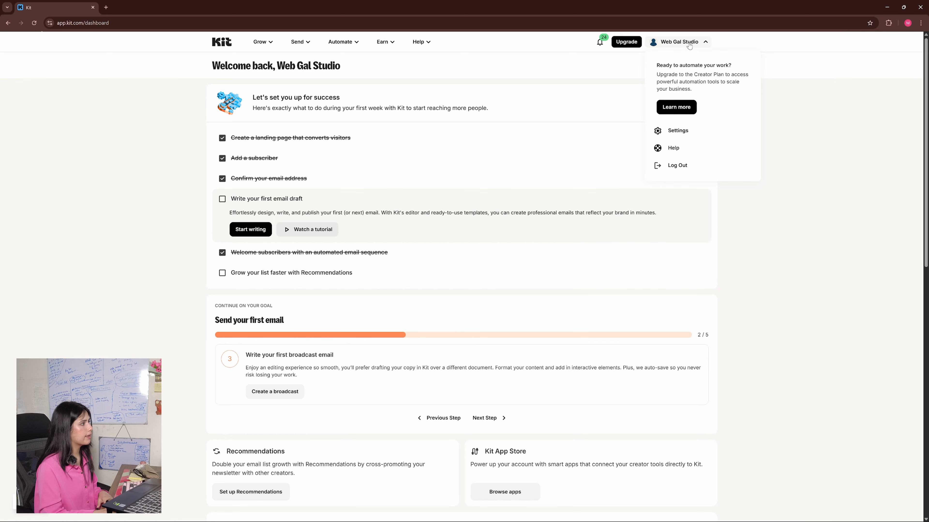
left_click(686, 138)
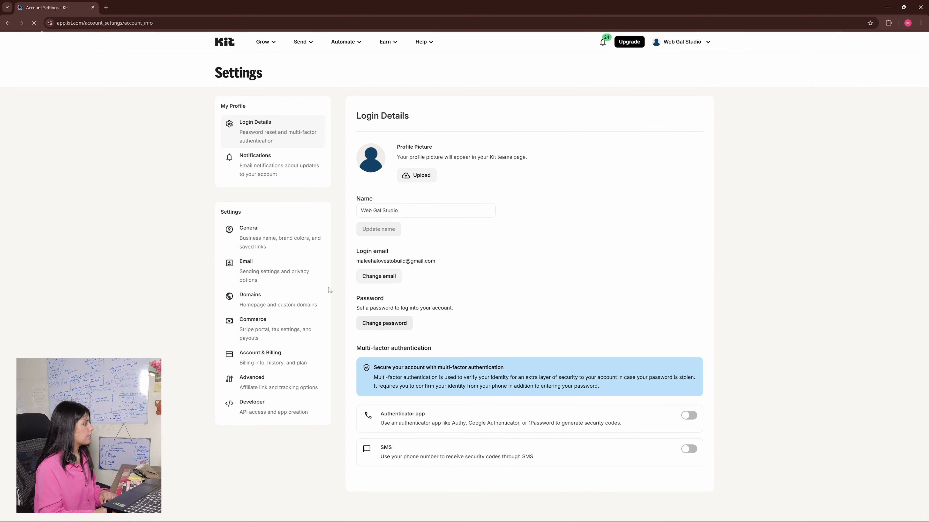
left_click(259, 405)
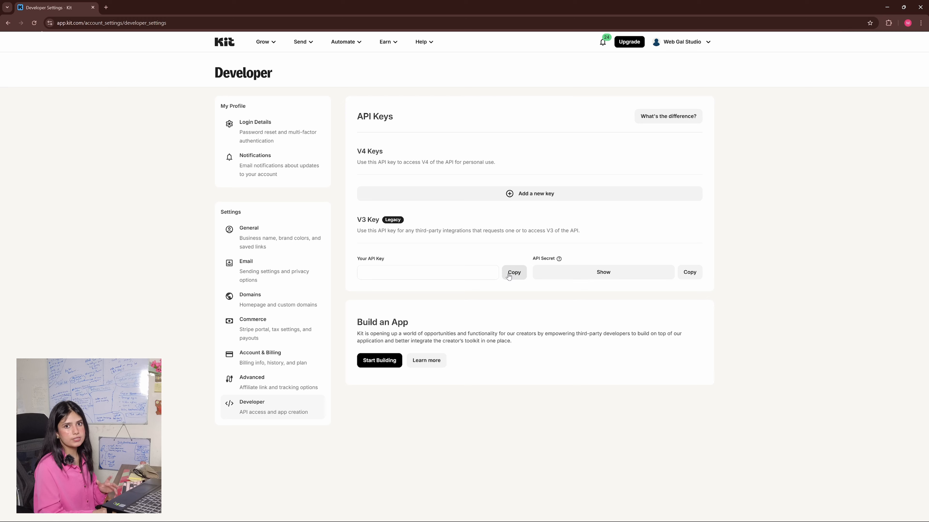
left_click(512, 273)
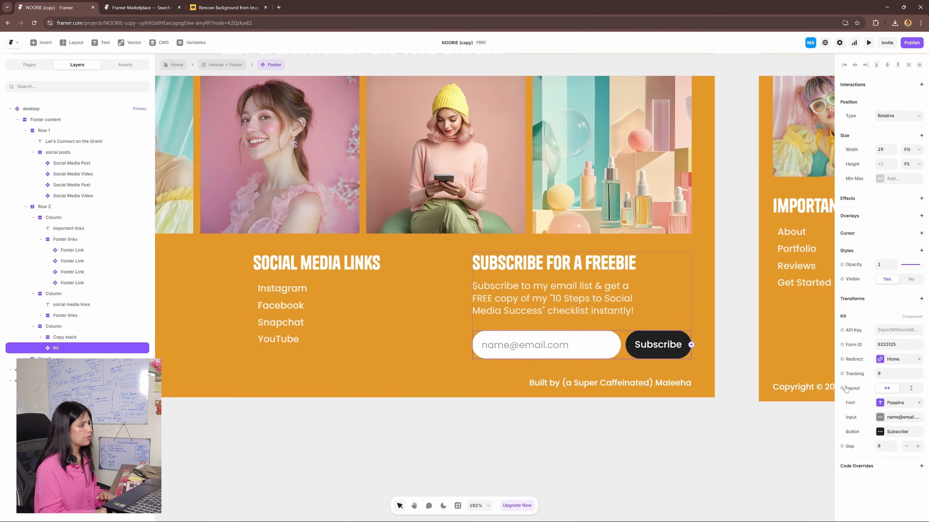
- Switch back to Framer and inspect the API Key field and other properties of the footer's Kit form
left_click(885, 331)
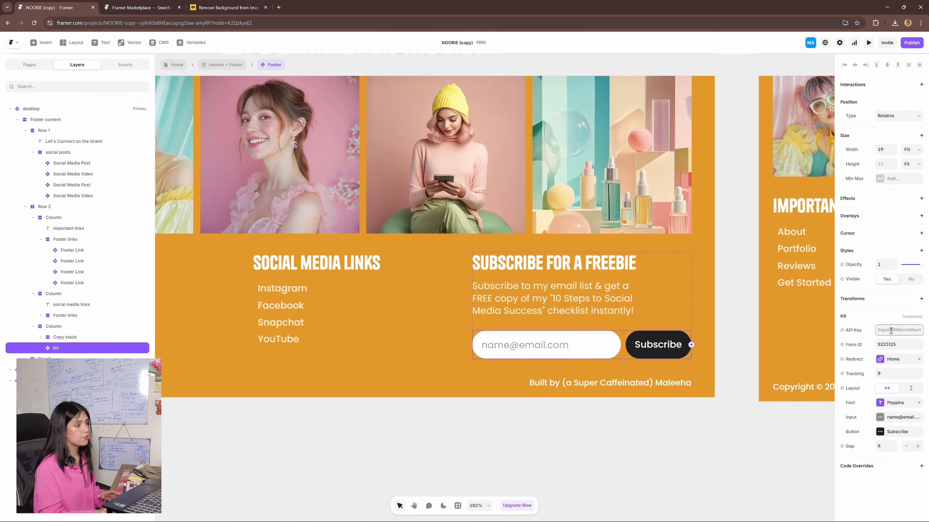
left_click(674, 447)
left_click_drag(674, 448, 720, 434)
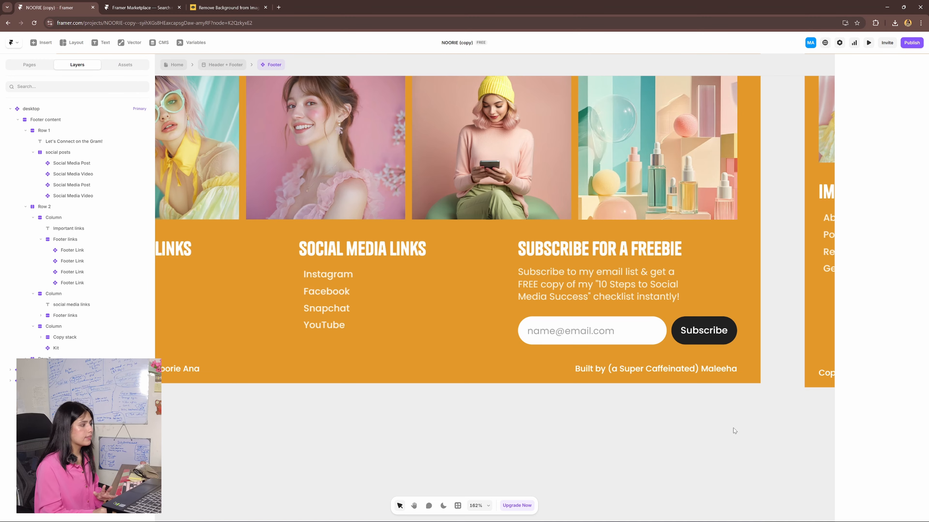
left_click(678, 341)
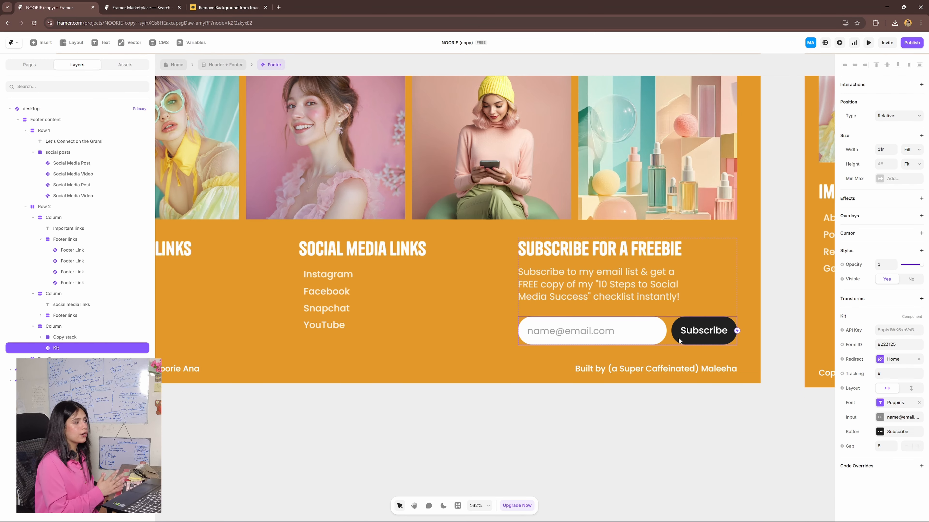
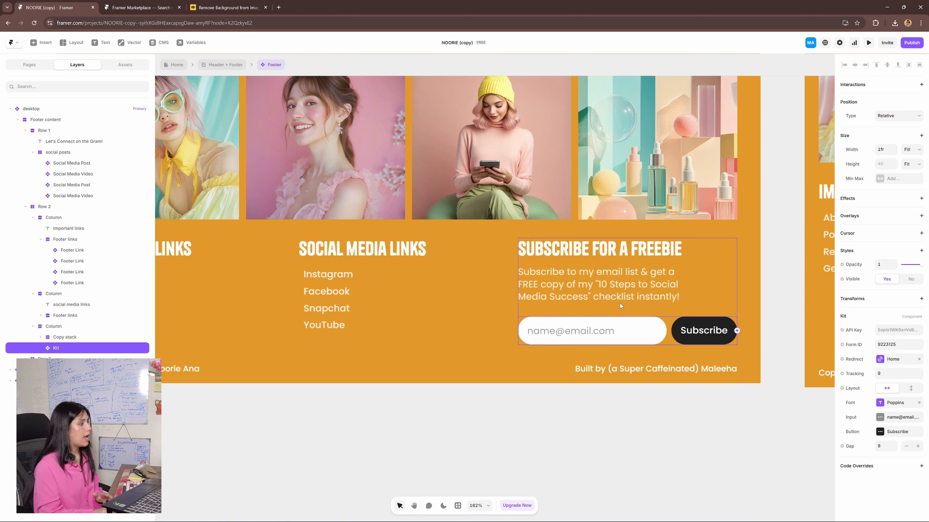
- Switch to the Kit website and create a new inline form from the Clare template
left_click(621, 311)
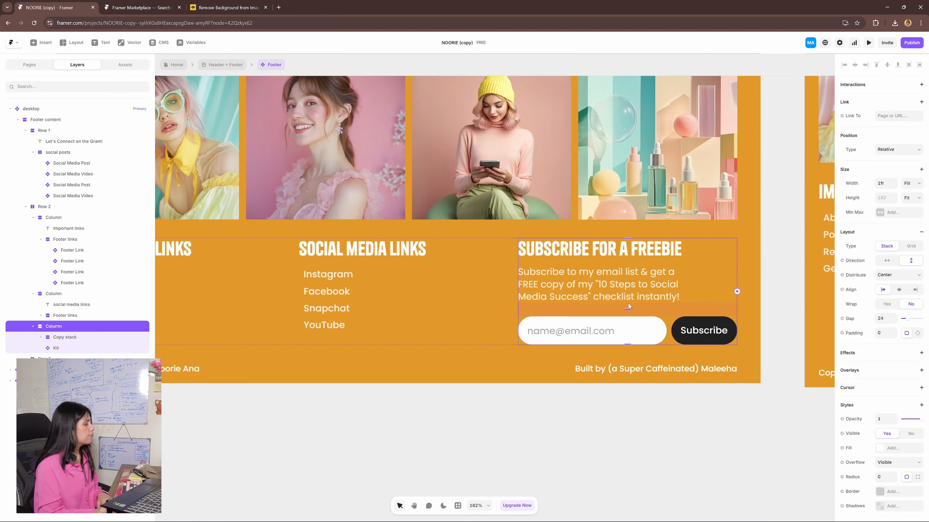
left_click(577, 514)
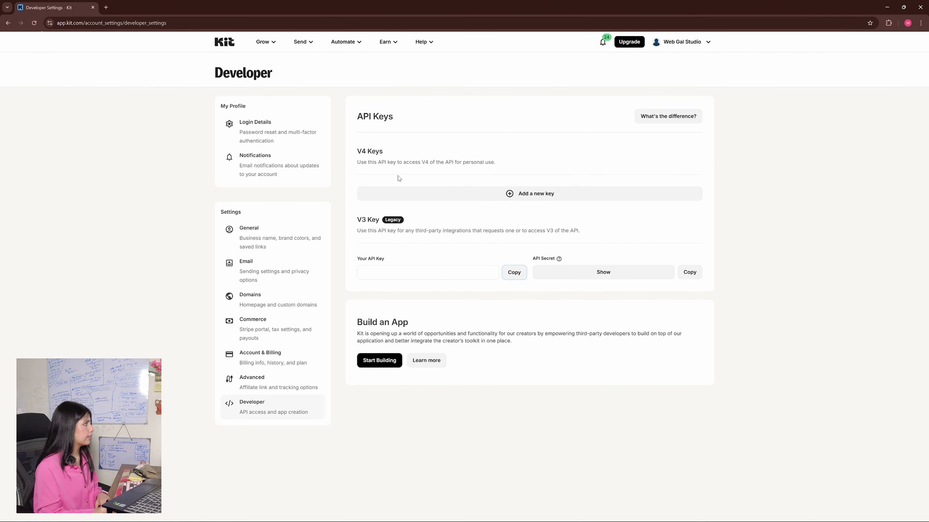
left_click(267, 46)
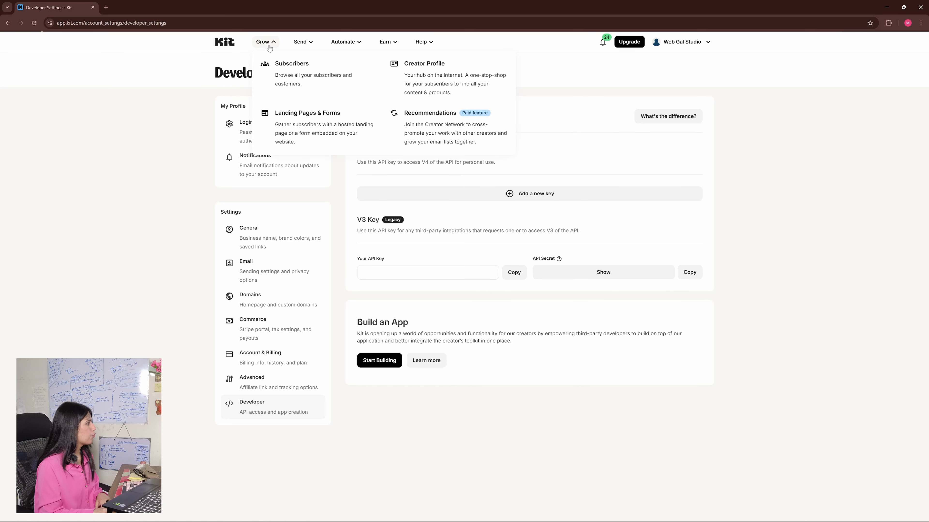
left_click(325, 129)
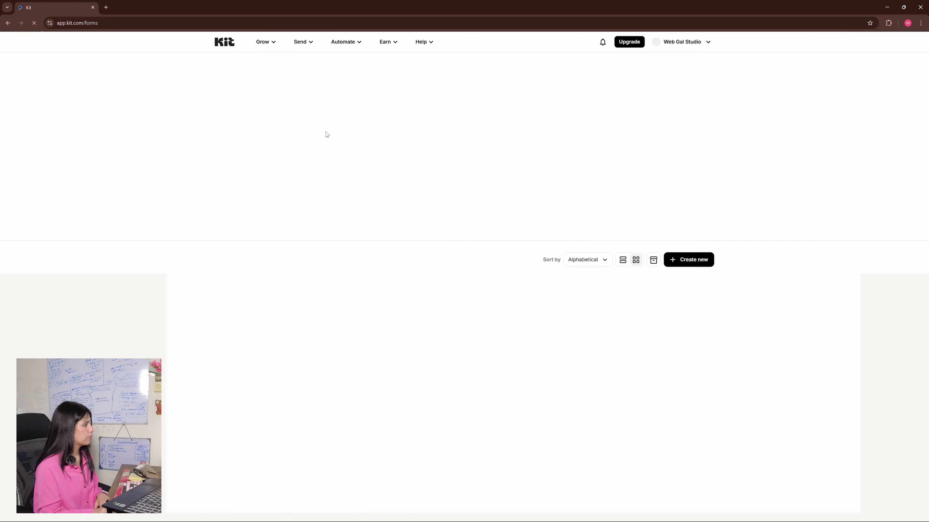
left_click(689, 267)
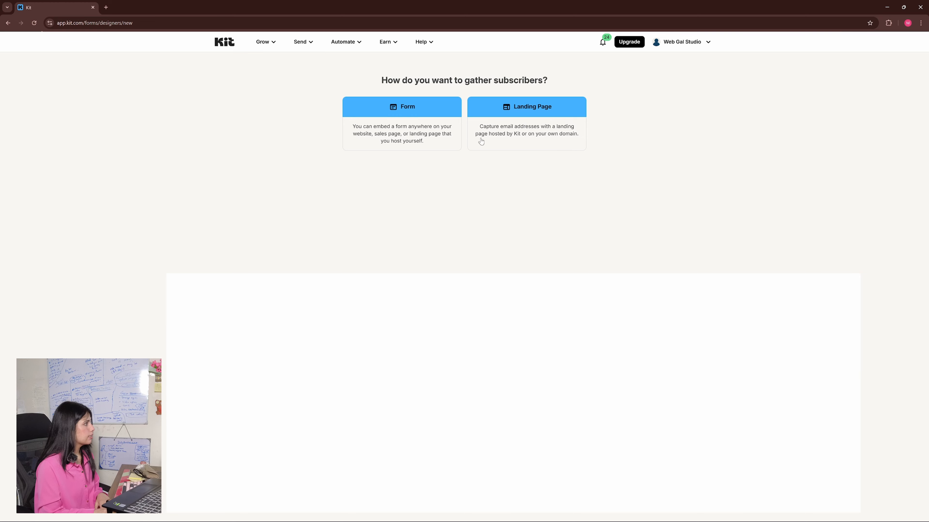
left_click(417, 108)
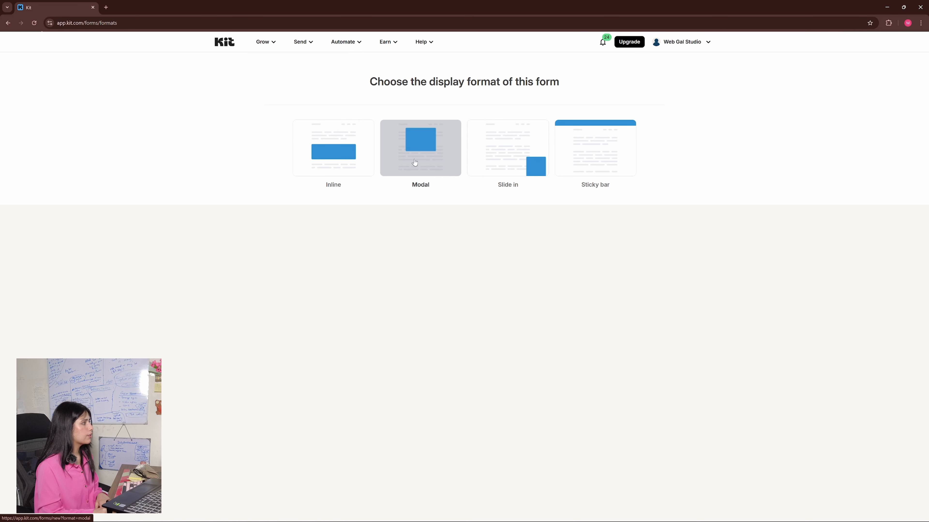
left_click(357, 163)
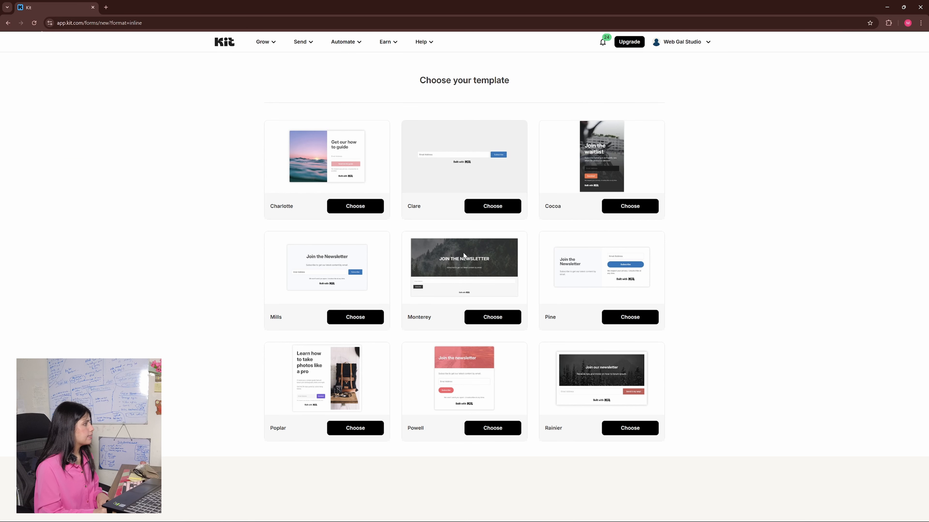
left_click(493, 207)
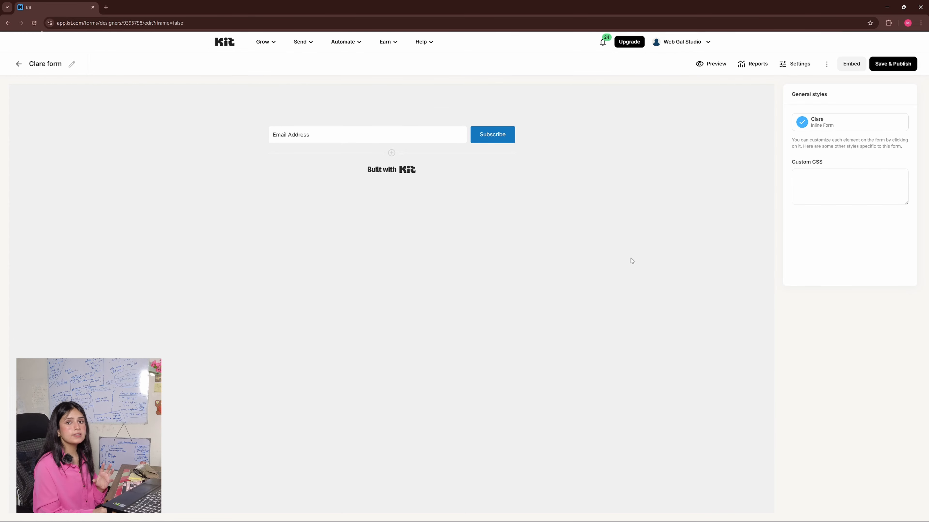
- Fully round the corners of the form's Email Address field by increasing its border radius
left_click(430, 136)
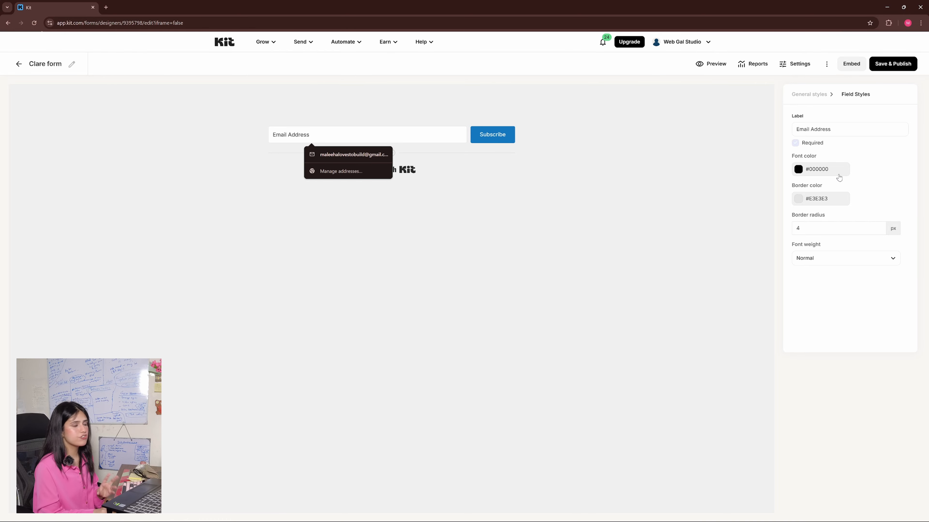
left_click(879, 231)
key("BackSpace")
type("15")
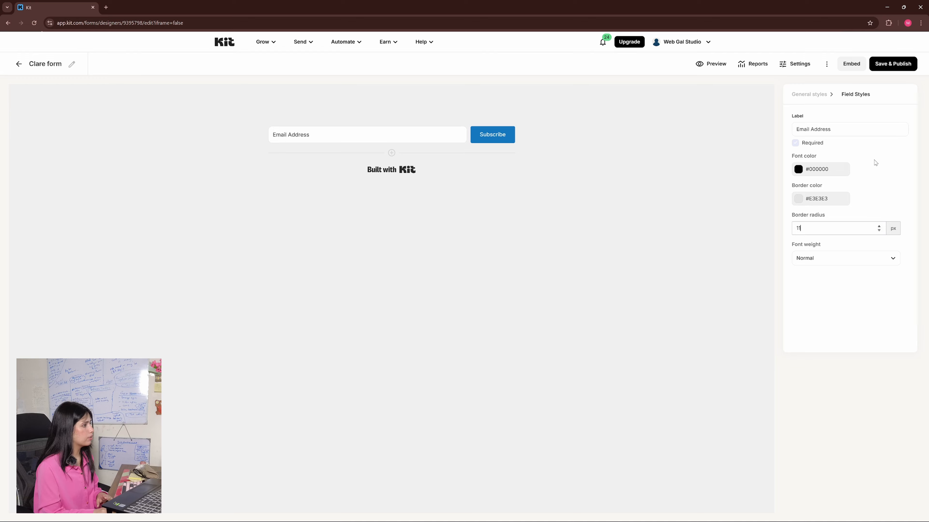
key("ctrl+a")
type("50")
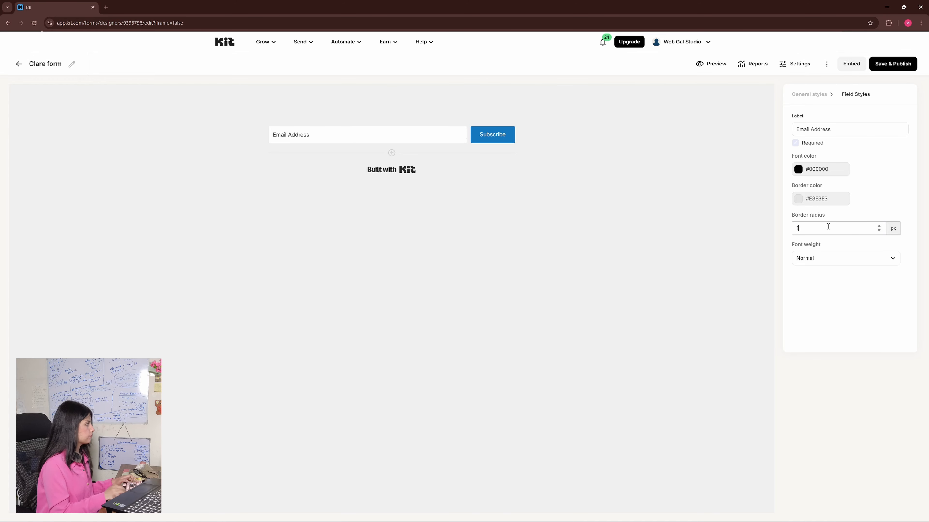
- Set the Subscribe button's border radius to 100 px and its background color to #000000
left_click(492, 134)
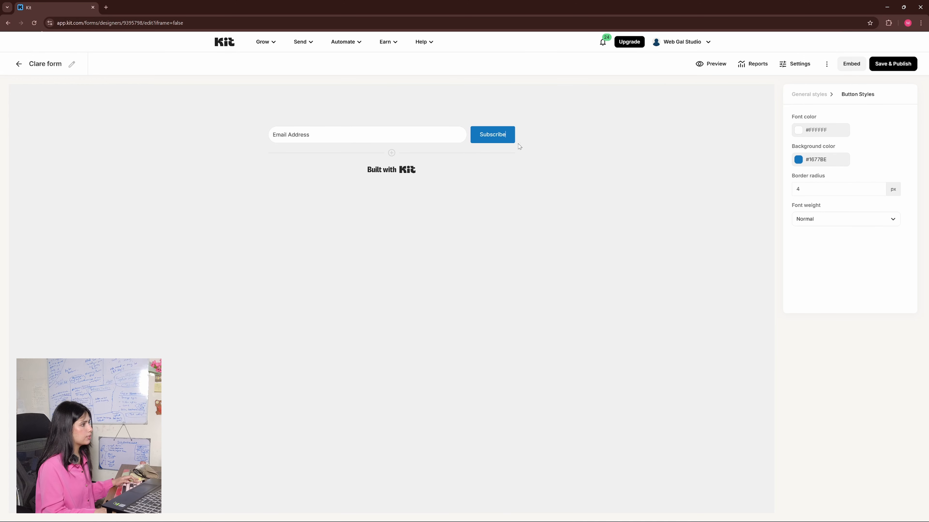
double_click(801, 187)
type("100")
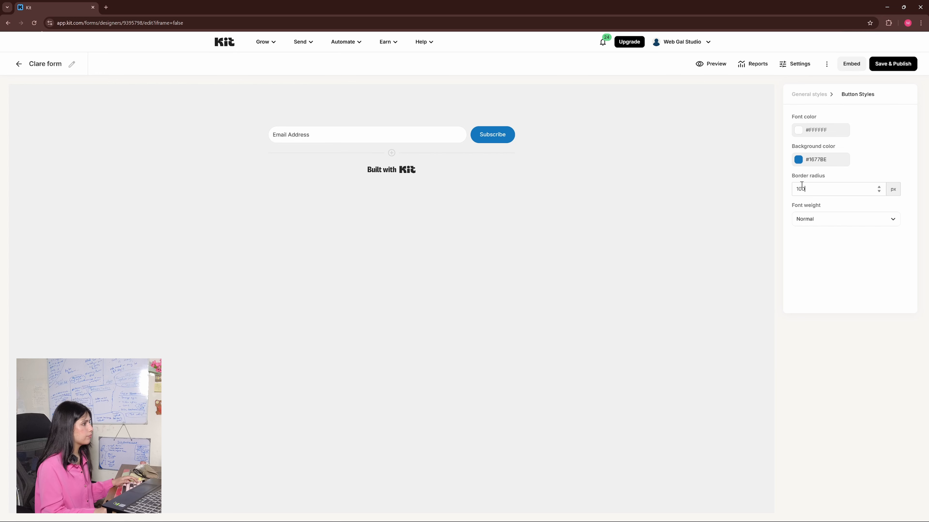
left_click(799, 164)
left_click_drag(806, 192, 789, 291)
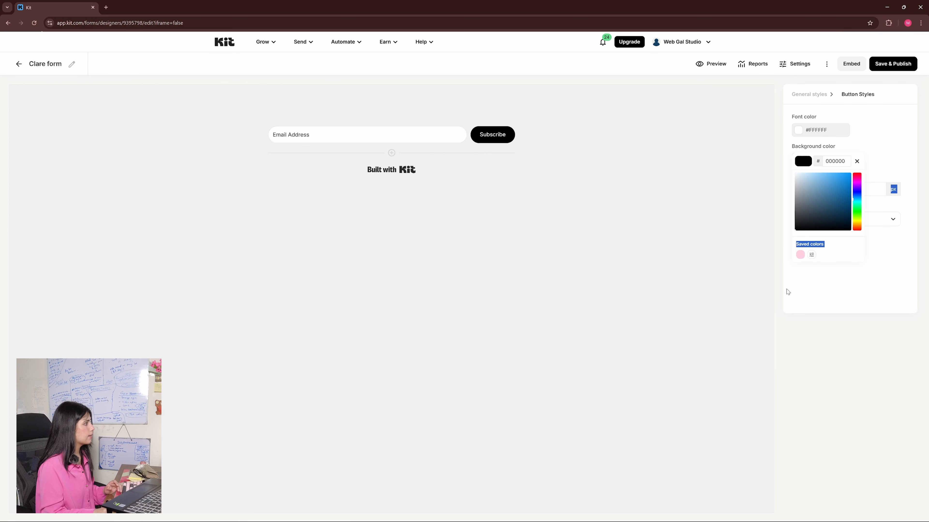
double_click(709, 269)
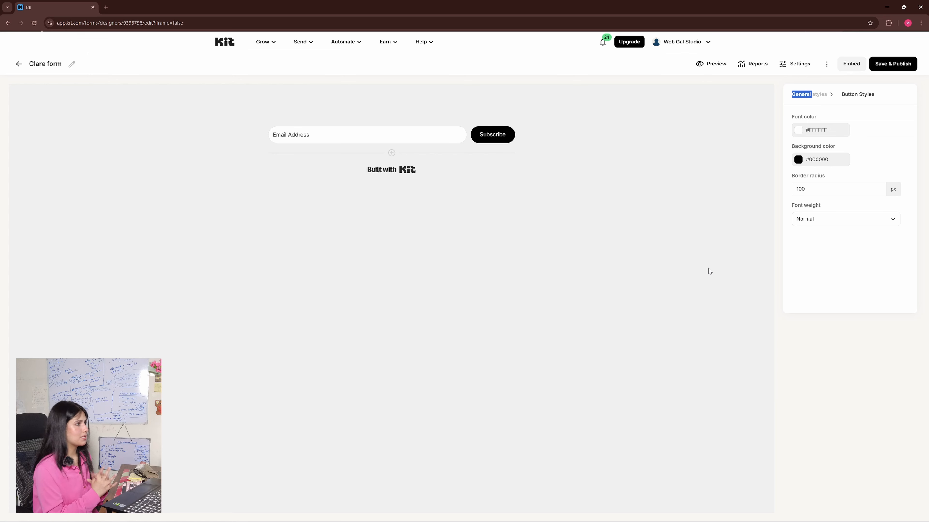
left_click(709, 271)
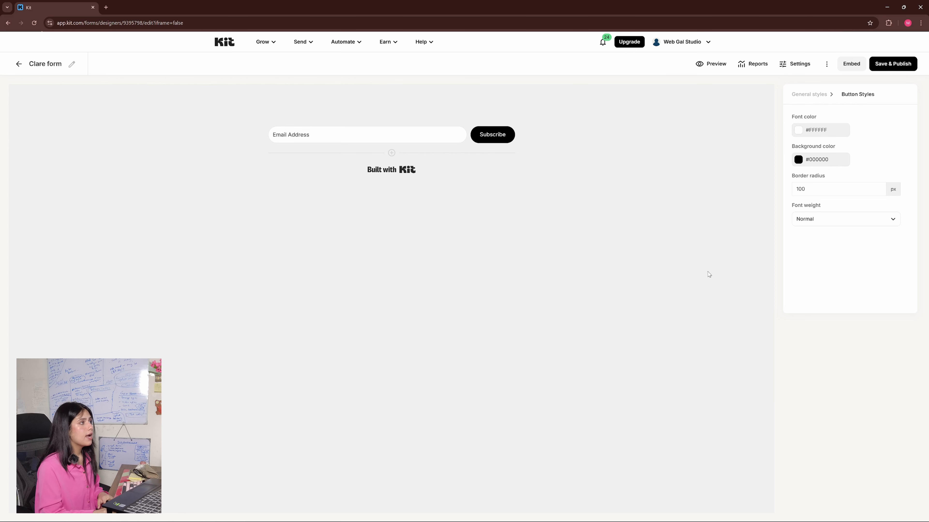
- Examine the form's incentive email settings, including the URL and Download redirect options, without saving changes
left_click(802, 68)
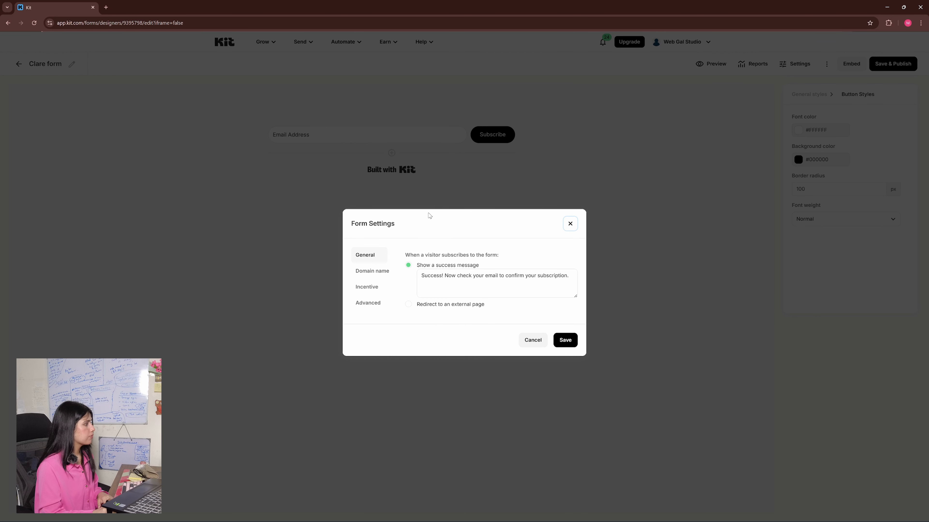
left_click(368, 288)
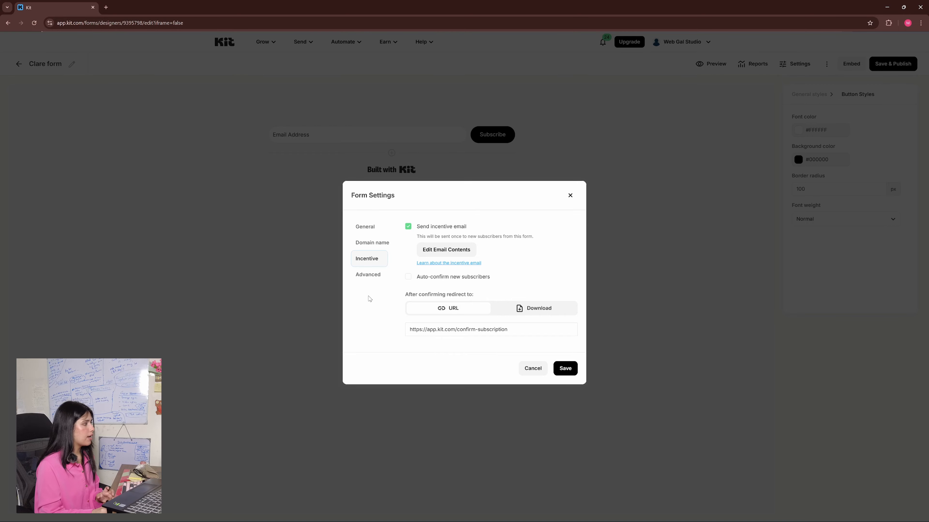
left_click(509, 313)
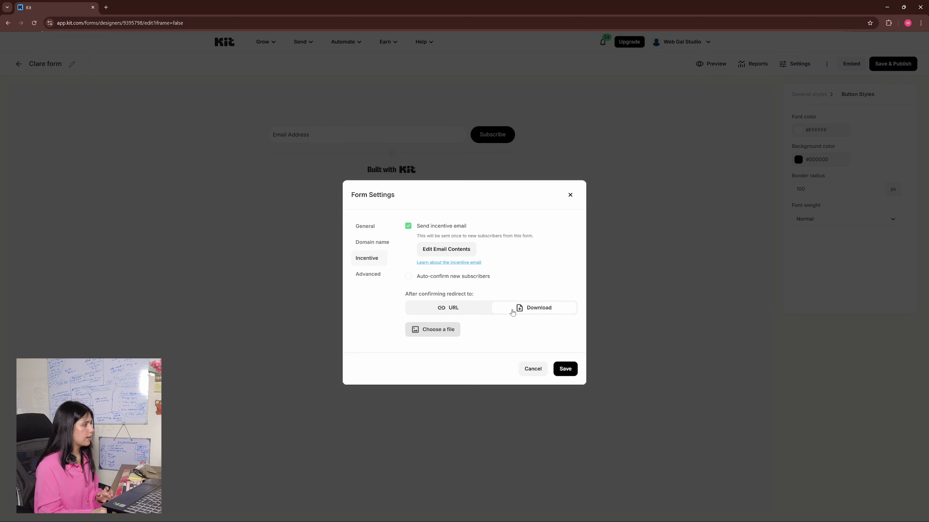
left_click(476, 314)
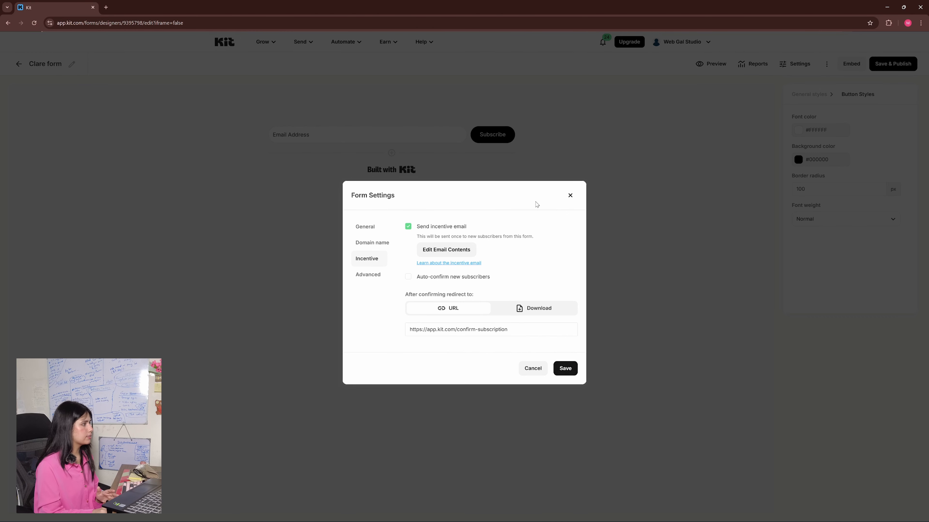
left_click(570, 196)
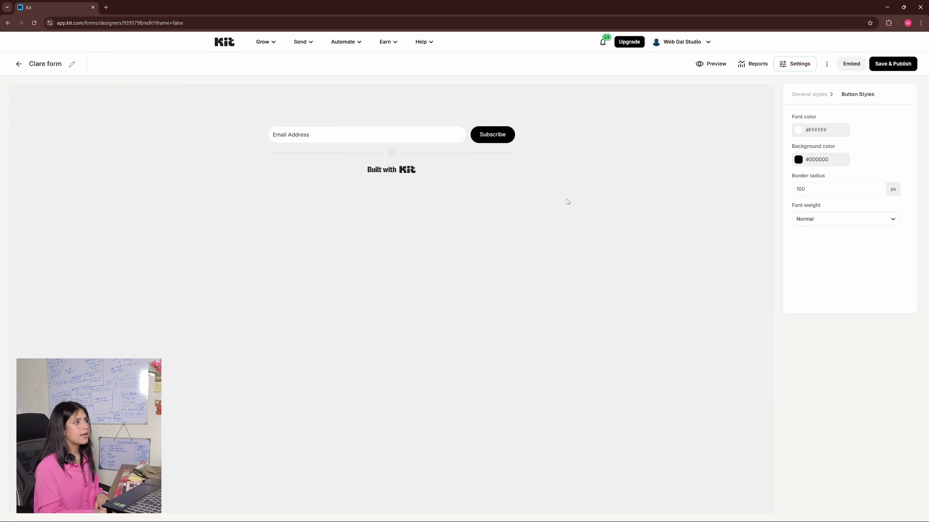
- Save and publish the Clare form and copy its HTML embed code
left_click(899, 65)
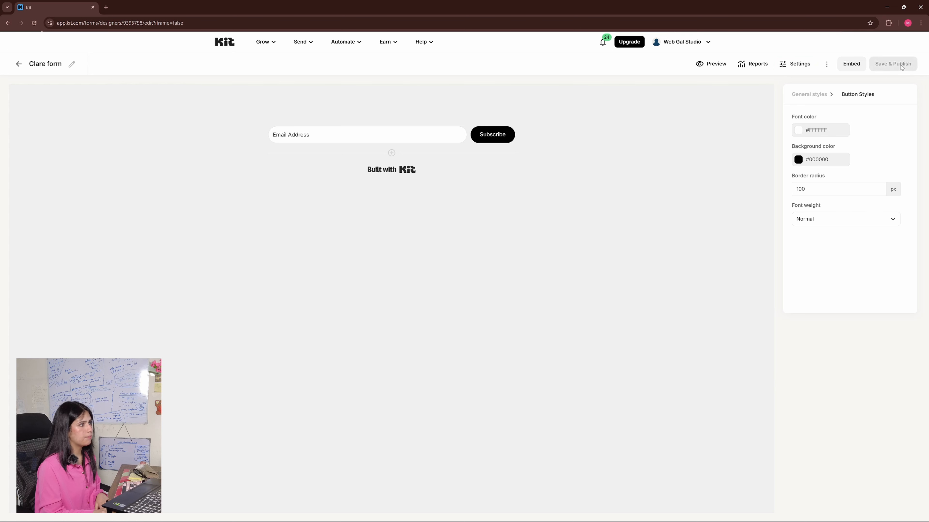
left_click(851, 64)
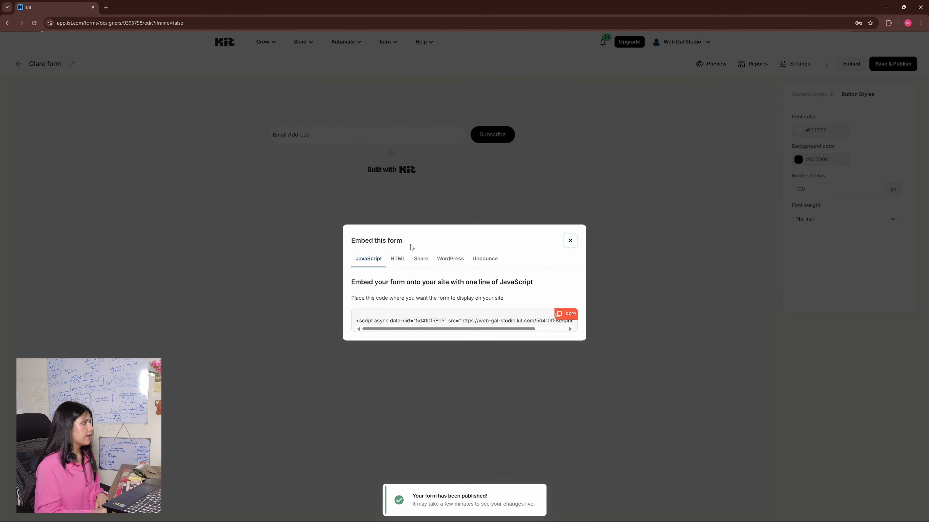
left_click(398, 259)
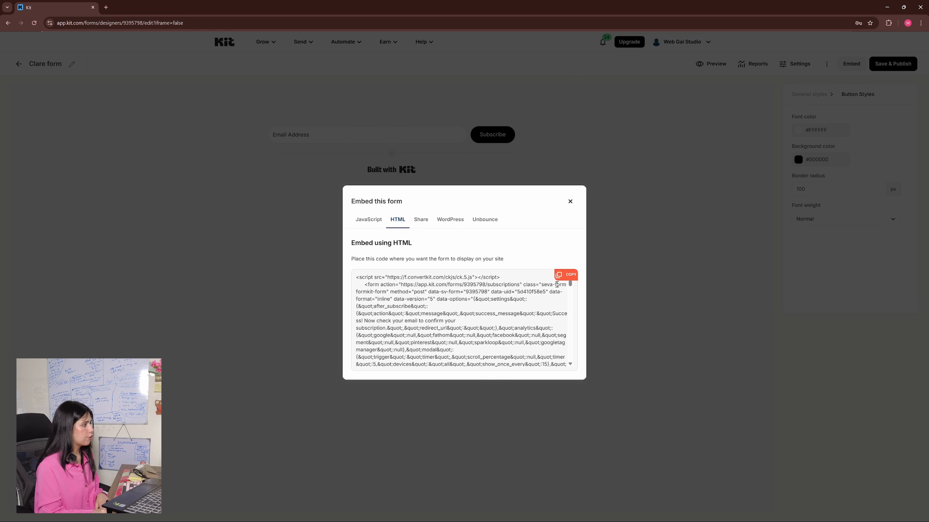
left_click(563, 276)
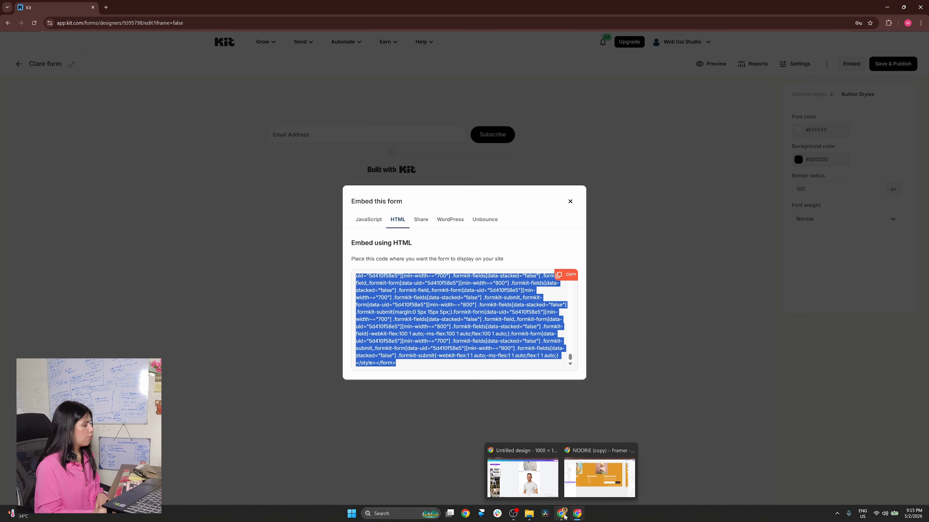
- Switch to Framer, insert an Embed component below the footer's Kit form under Subscribe for a Freebie, and delete the Kit form
left_click(590, 480)
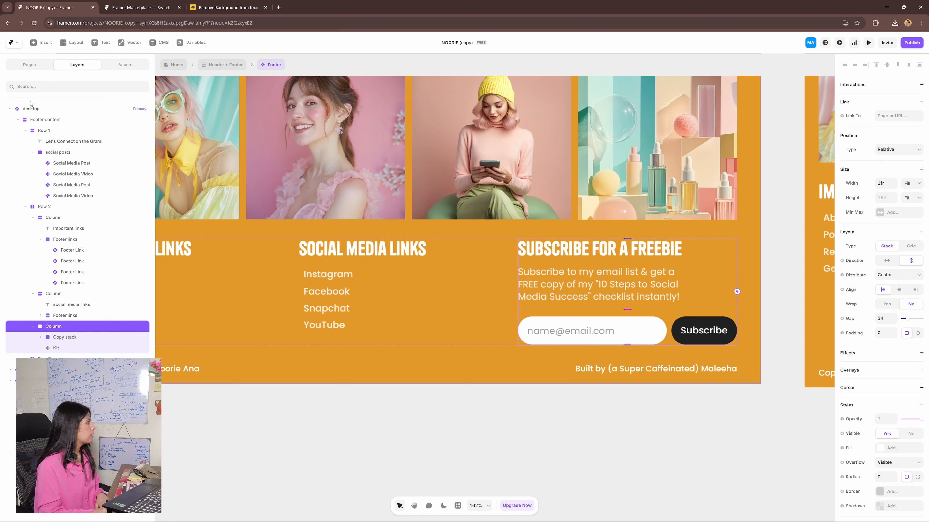
left_click(40, 42)
mouse_move(51, 306)
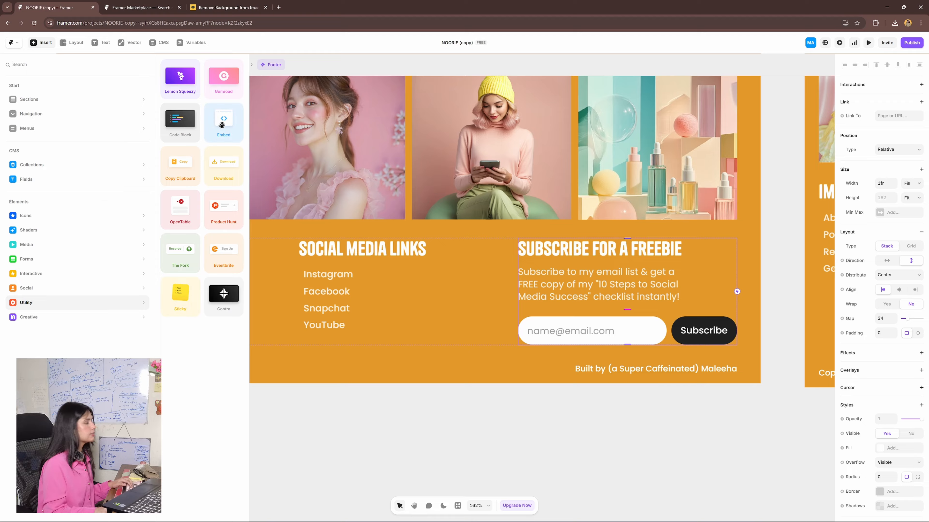
left_click_drag(223, 124, 604, 341)
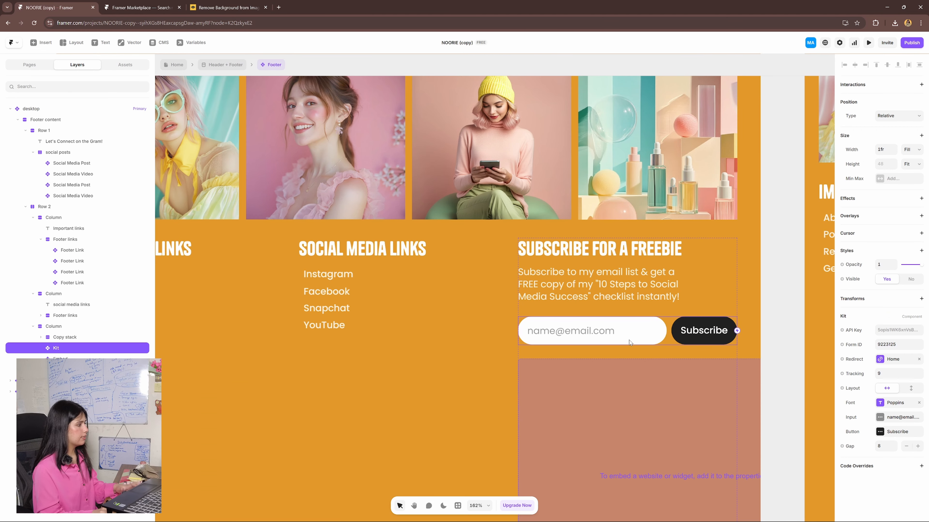
key("Delete")
- Set the embed's width to Fill and its type to HTML with the copied Kit form code
left_click(623, 345)
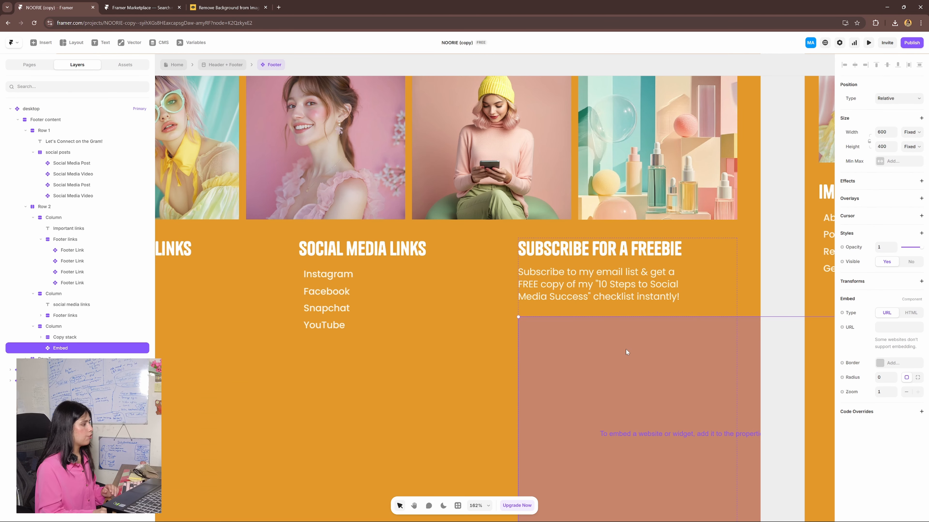
left_click(911, 133)
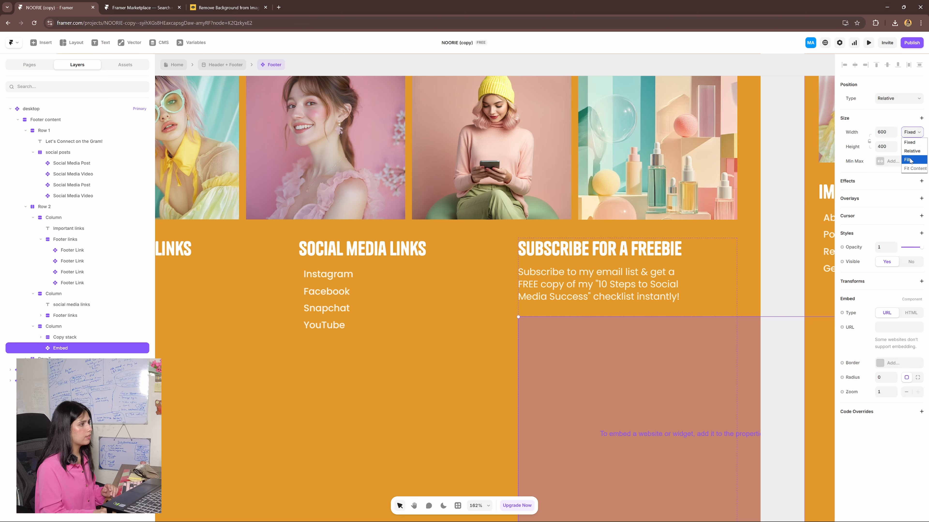
left_click(908, 160)
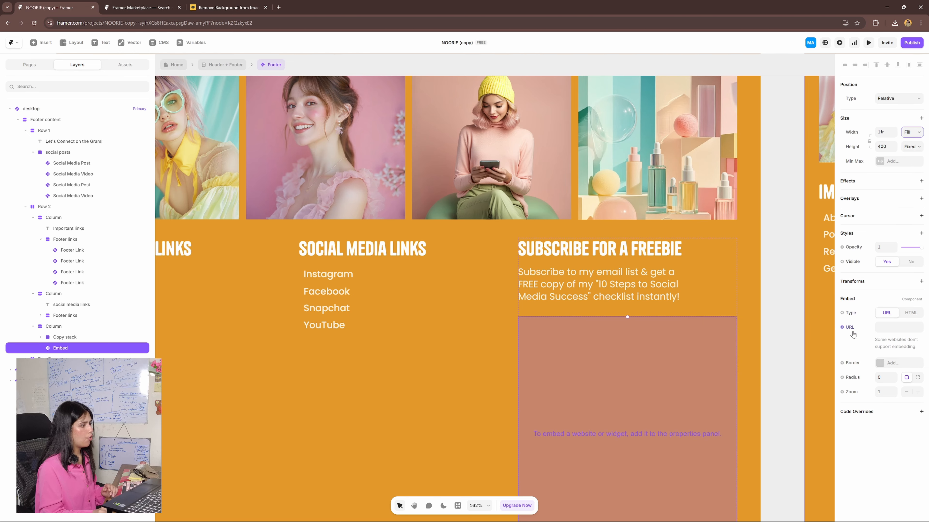
left_click(910, 313)
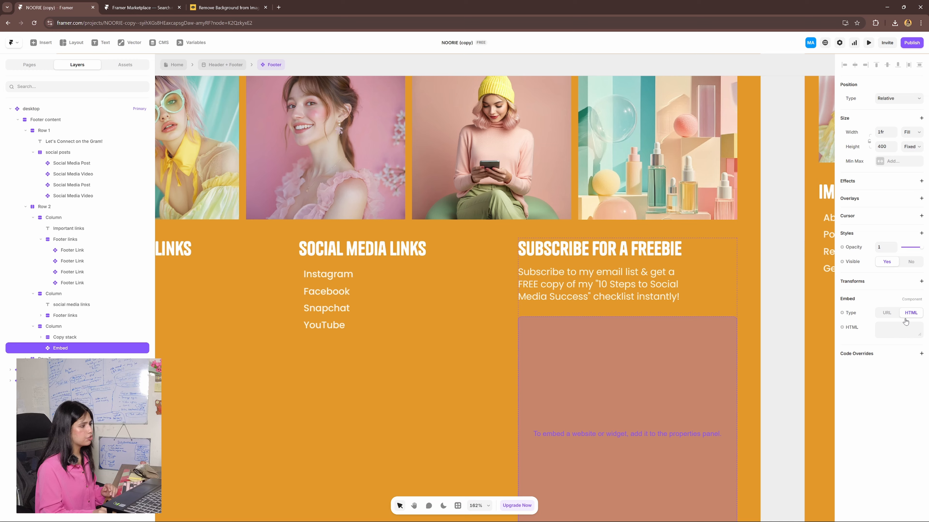
left_click(900, 329)
key("ctrl+v")
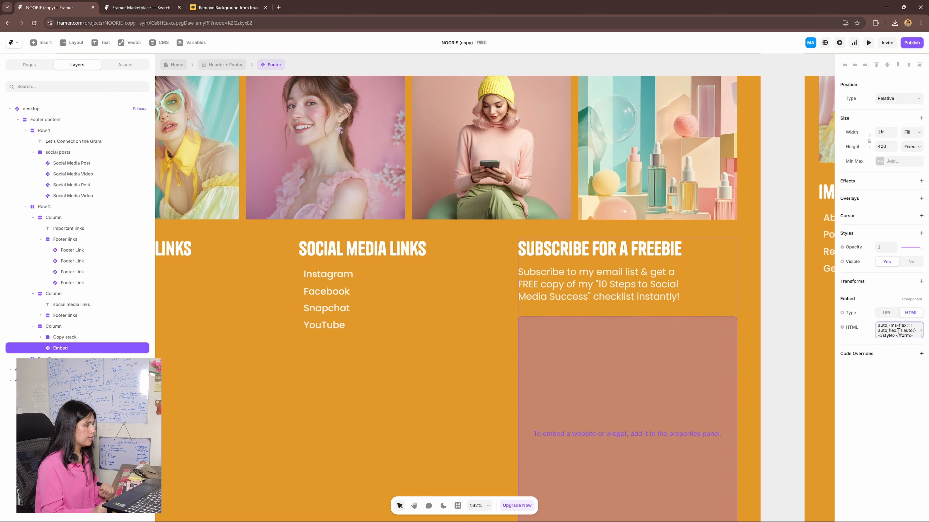
- Try to set the embed's height sizing to Fit Content
left_click(918, 134)
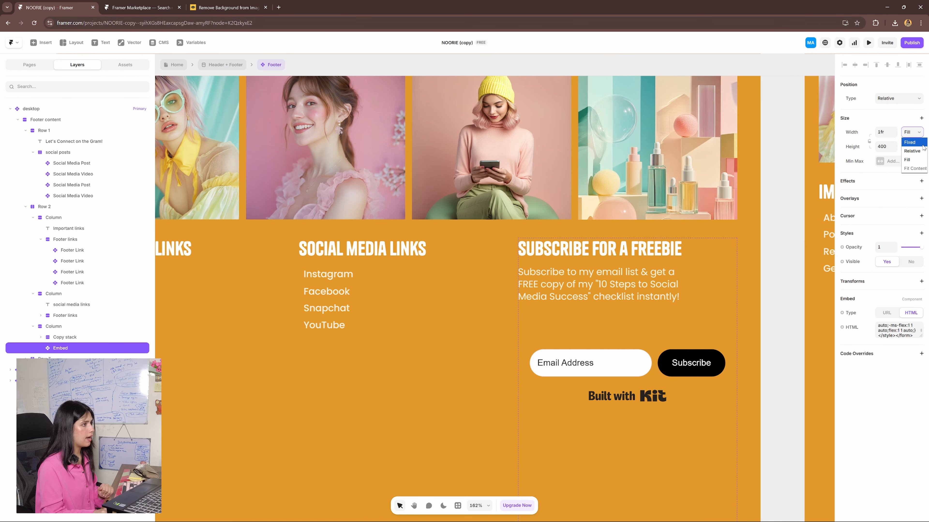
left_click(919, 135)
left_click(918, 148)
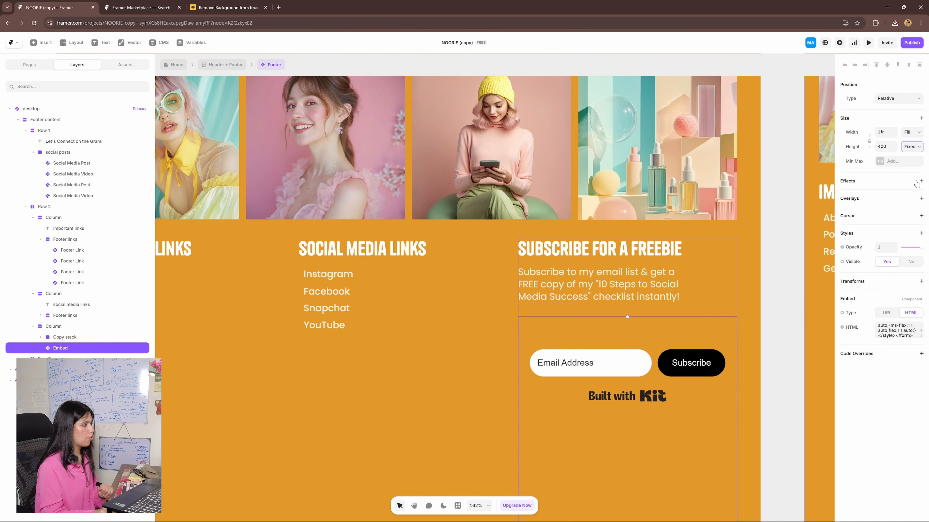
left_click(917, 183)
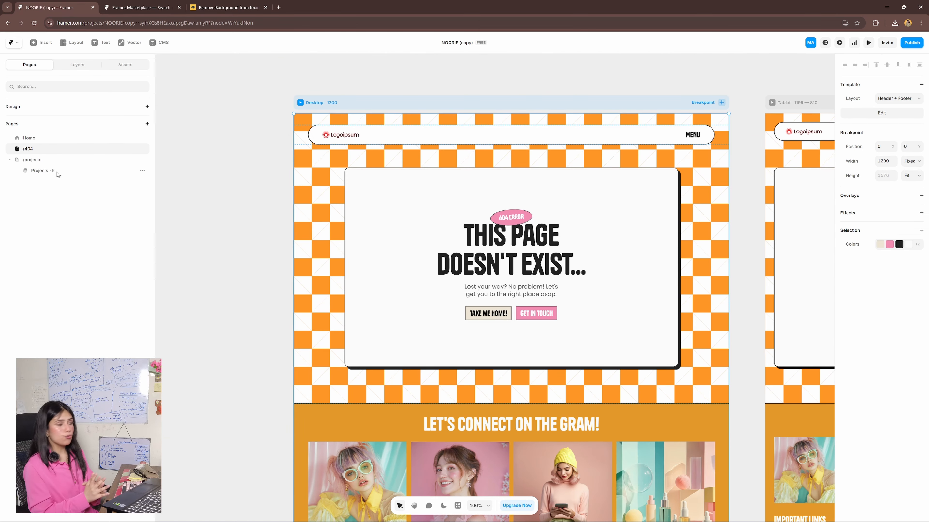
- Open the Projects detail page and examine the Bloome Skincare overview, tools, campaign results and gallery sections
left_click(57, 172)
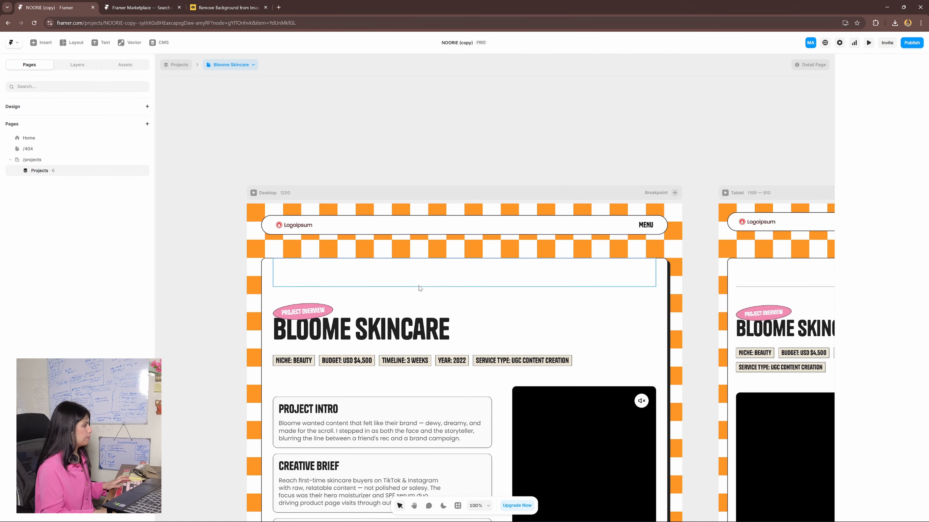
left_click_drag(432, 386, 558, 254)
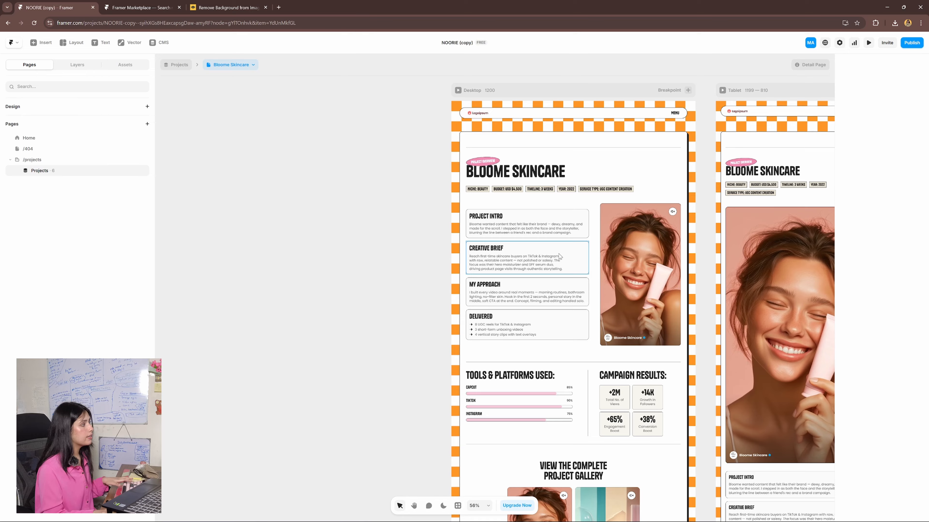
scroll(558, 254, "up", 4)
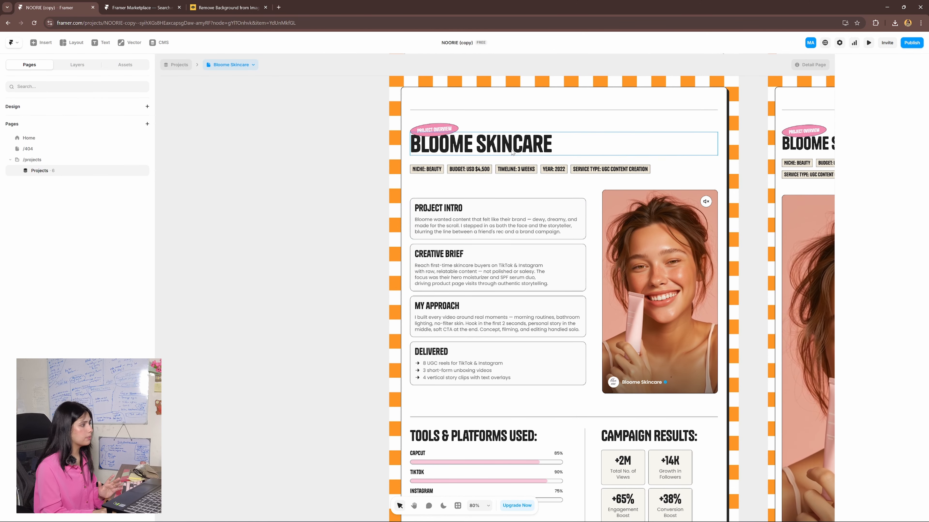
scroll(622, 278, "down", 4)
scroll(655, 304, "down", 5)
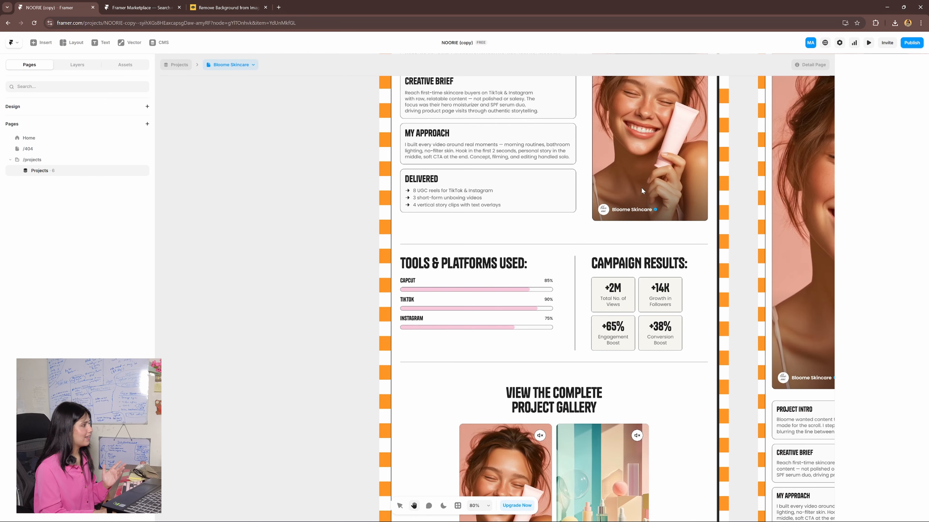
scroll(665, 313, "up", 3)
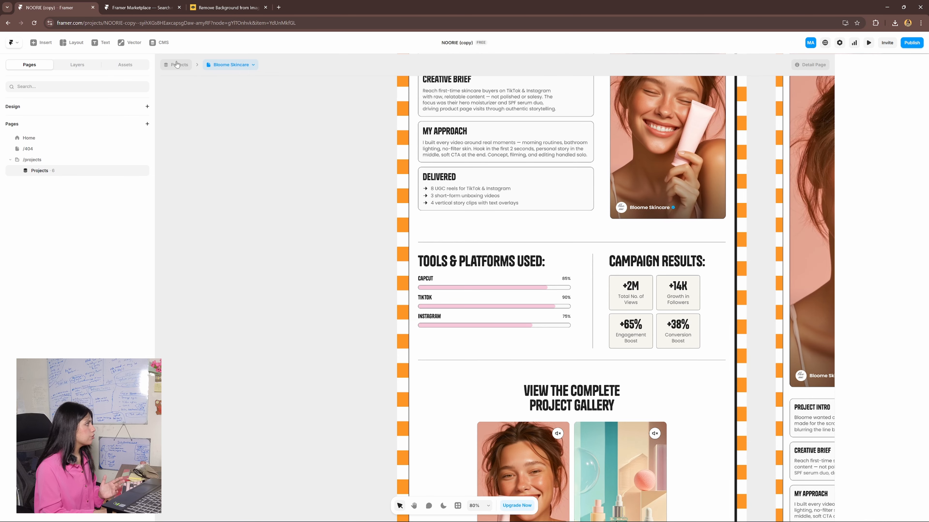
- Examine the Bloome Skincare item's fields in the CMS Projects collection and return to the detail page
left_click(161, 43)
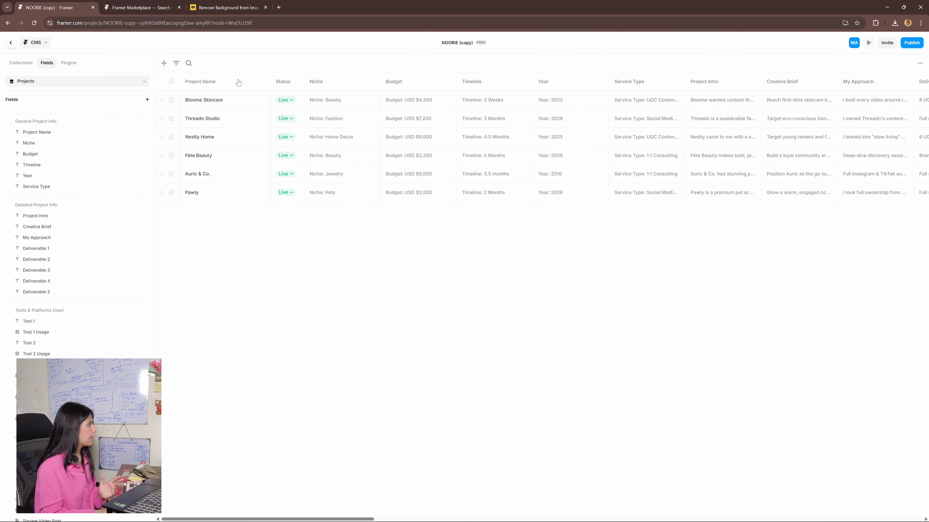
left_click(260, 104)
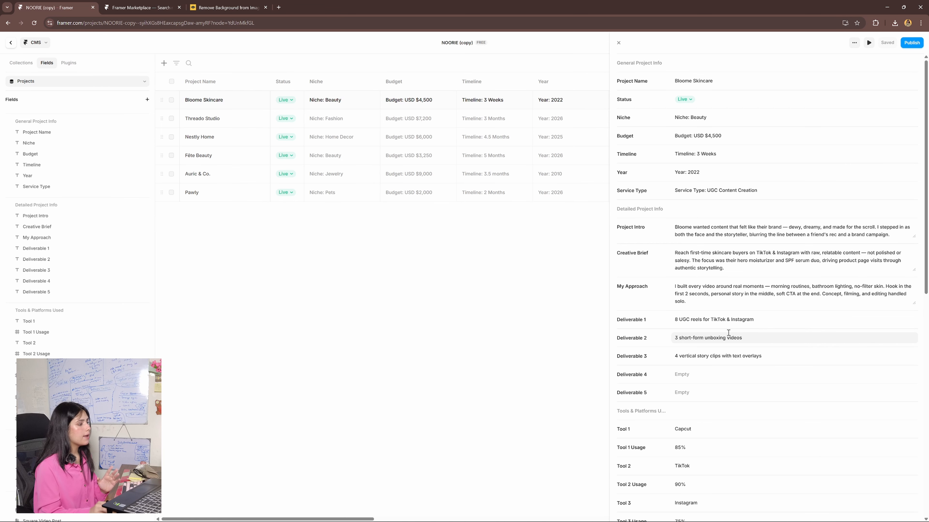
scroll(729, 333, "down", 10)
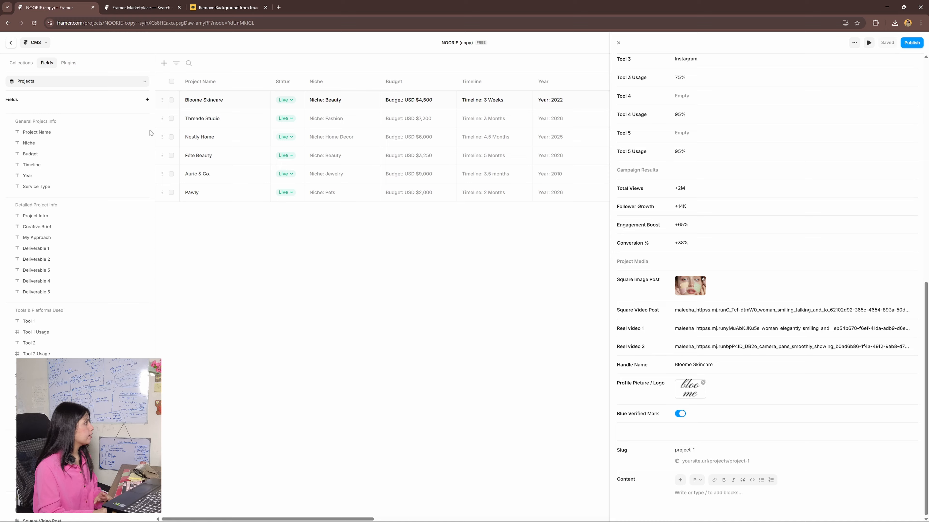
left_click(11, 43)
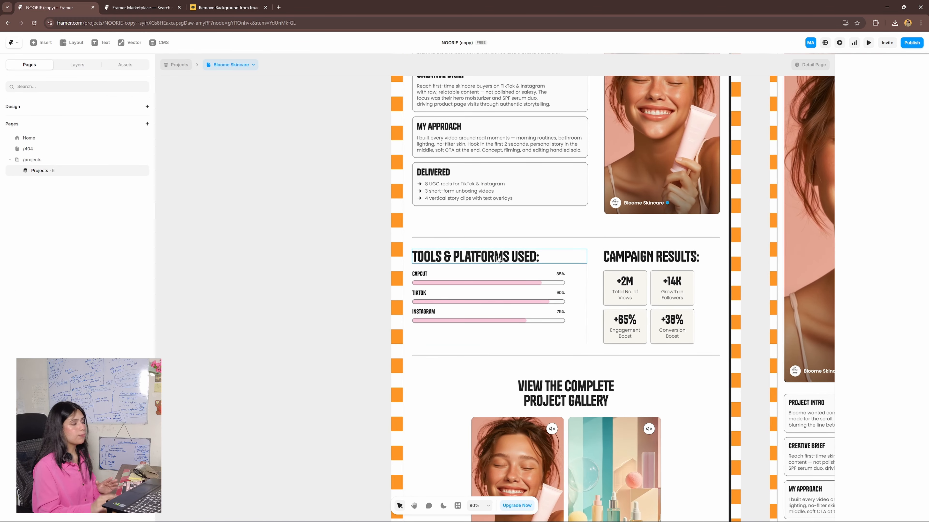
- Inspect the style properties of the project's Niche capsule and the Delivered card on the desktop layout
scroll(539, 417, "up", 3)
scroll(541, 416, "up", 1)
scroll(541, 404, "down", 3)
left_click_drag(579, 281, 569, 384)
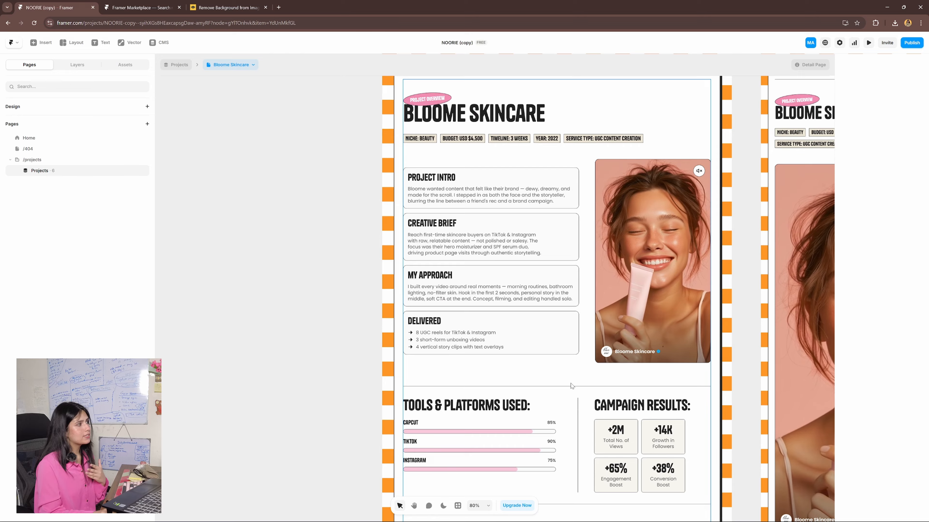
scroll(570, 384, "up", 1)
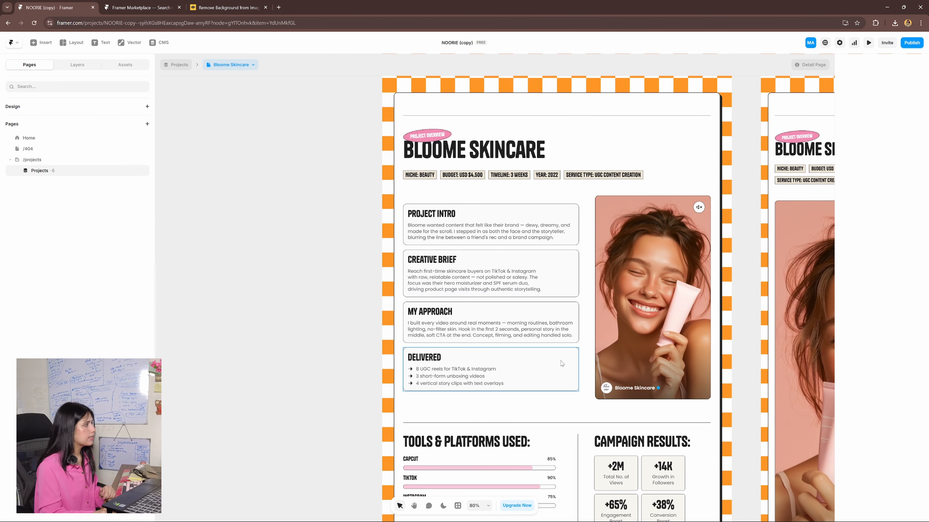
left_click(424, 178)
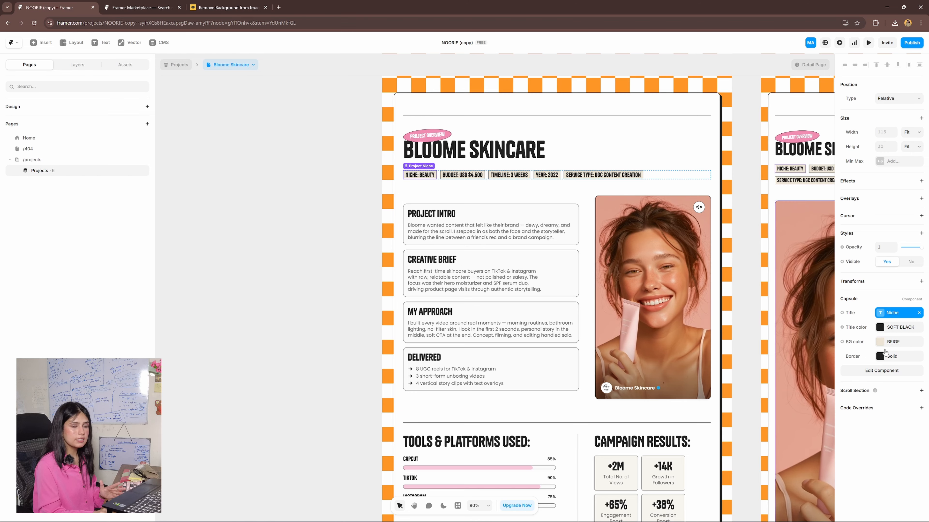
scroll(570, 337, "down", 1)
scroll(569, 337, "right", 1)
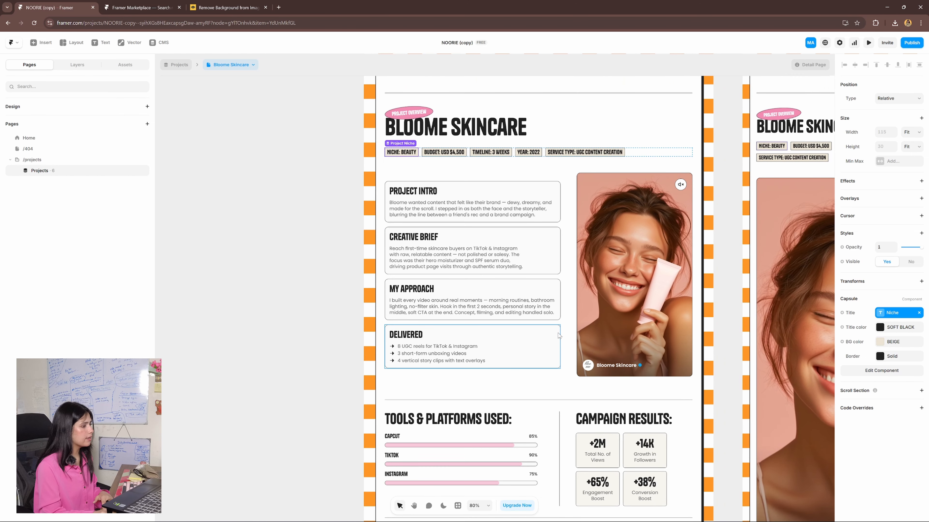
left_click(552, 340)
scroll(880, 327, "down", 3)
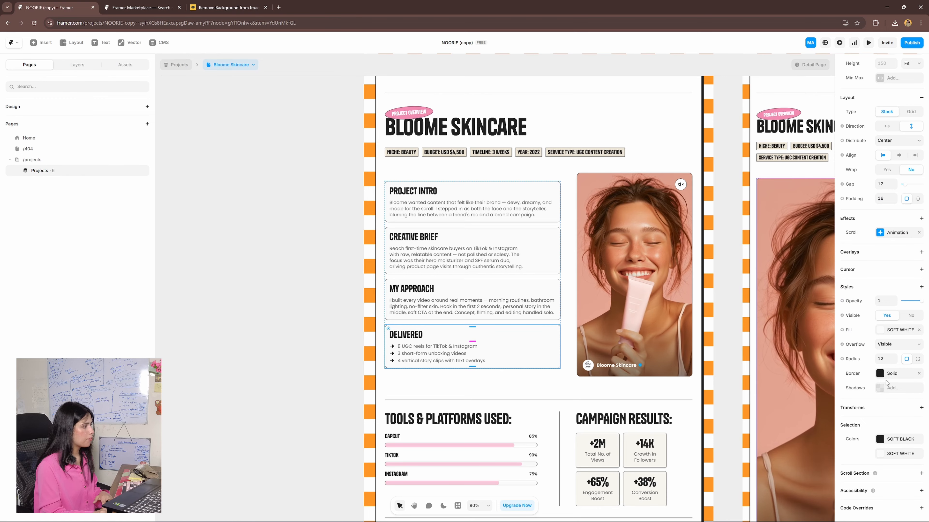
- Change the TikTok usage bar's fill to yellow and select the project gallery heading
scroll(552, 250, "down", 5)
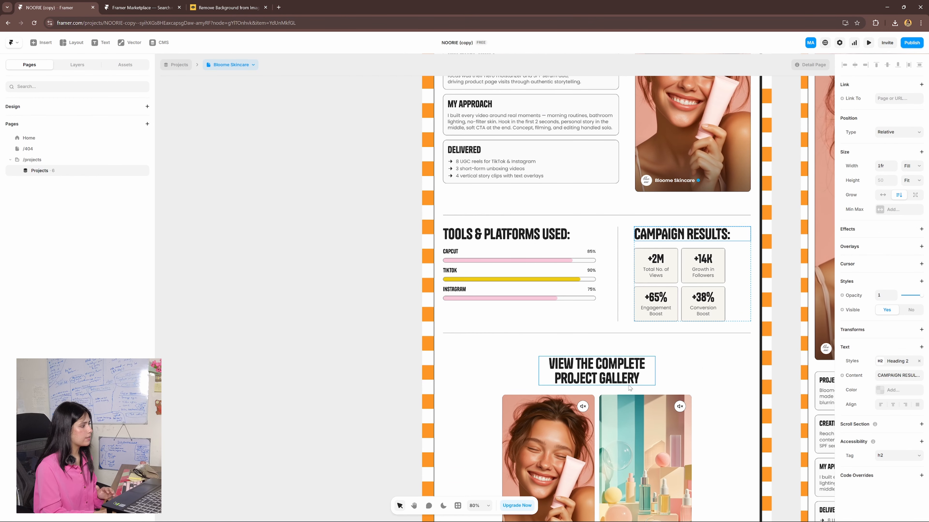
left_click(596, 371)
double_click(596, 371)
key("Escape")
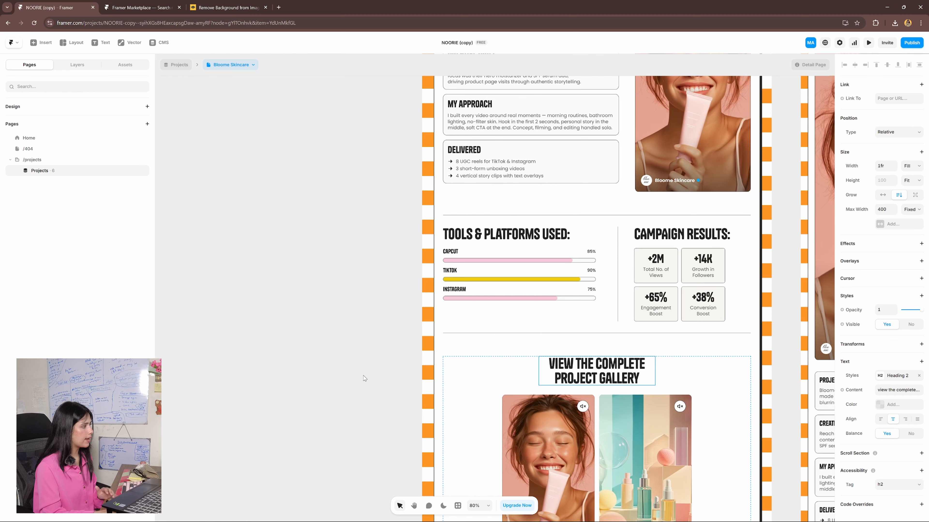
- Switch the project detail page from Bloome Skincare to the Threado Studio item
scroll(394, 315, "up", 3)
scroll(546, 294, "down", 5)
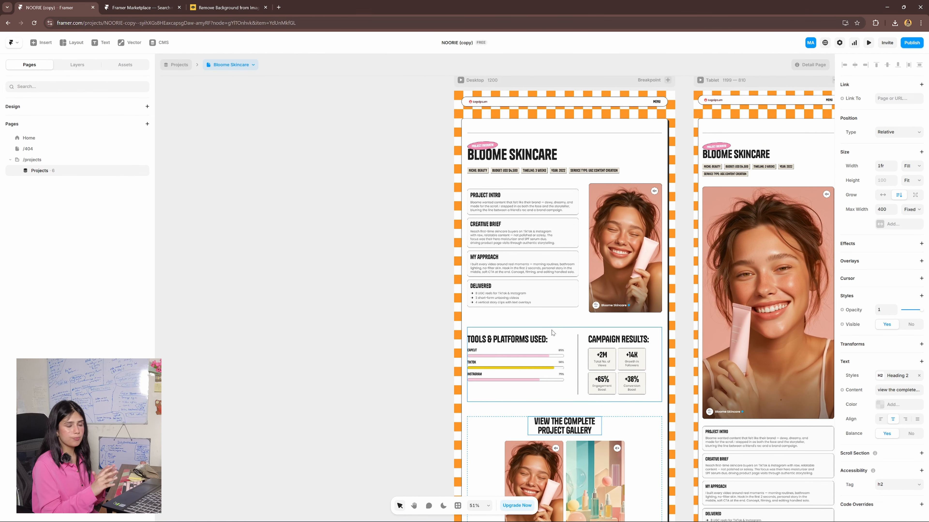
left_click(242, 65)
left_click(243, 110)
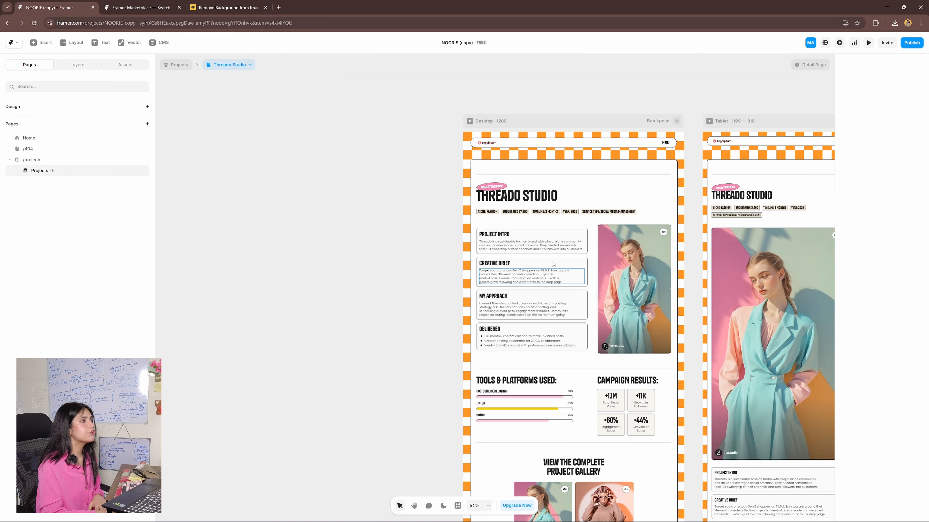
- Open the general site settings and review the title, description, favicon, social preview, touch icon and Google Analytics options
left_click(839, 43)
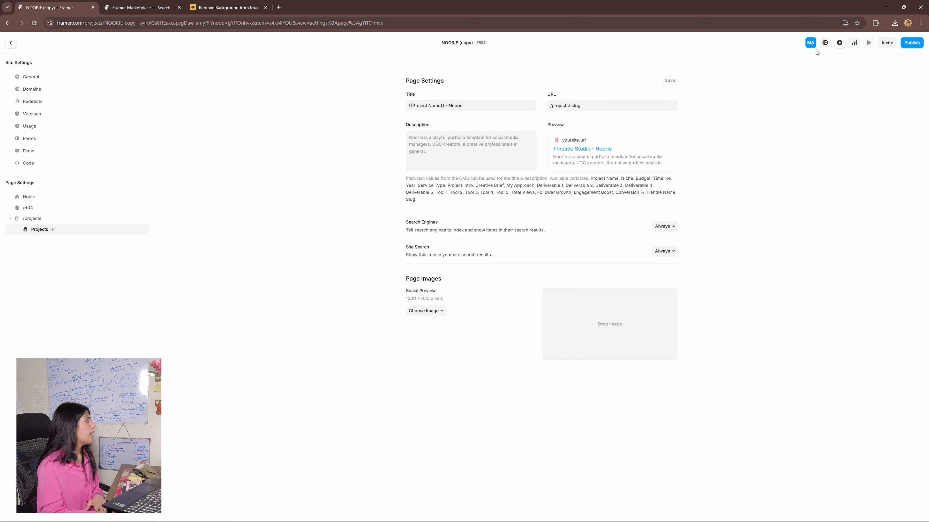
left_click(41, 79)
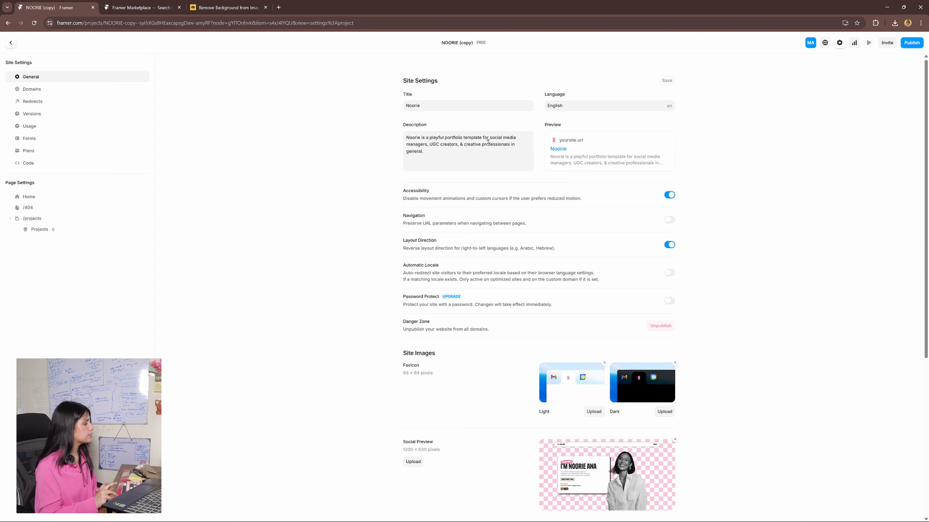
scroll(621, 335, "down", 3)
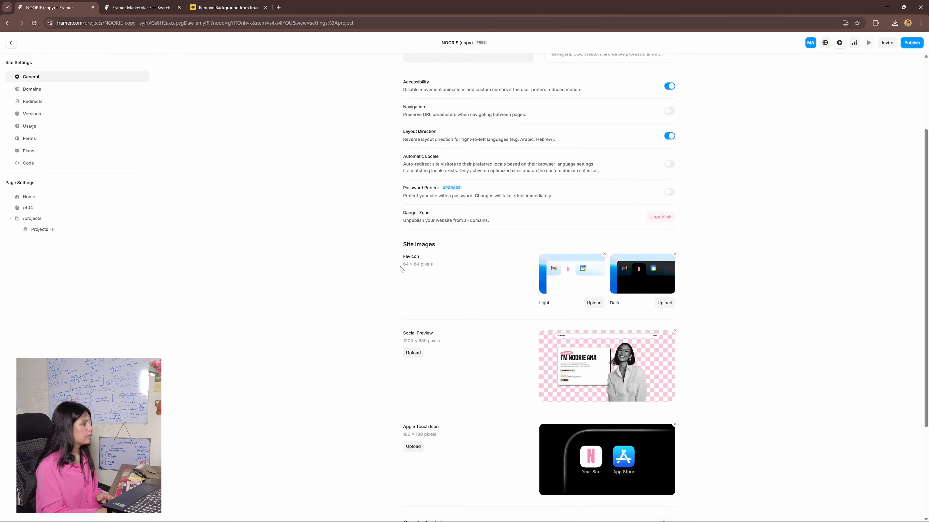
scroll(398, 304, "down", 2)
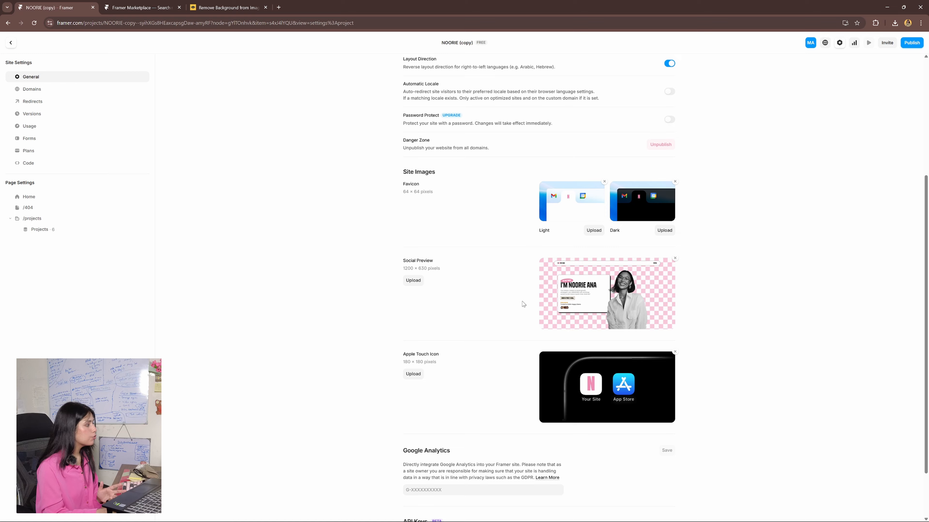
scroll(523, 304, "down", 2)
scroll(523, 304, "up", 7)
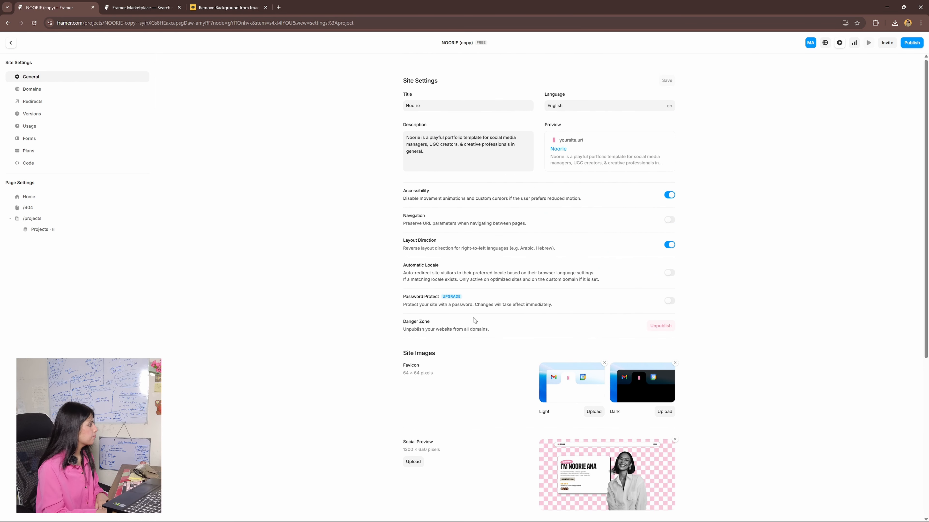
- Review the Domains and Plans site settings and the page settings for Home and /404
left_click(43, 92)
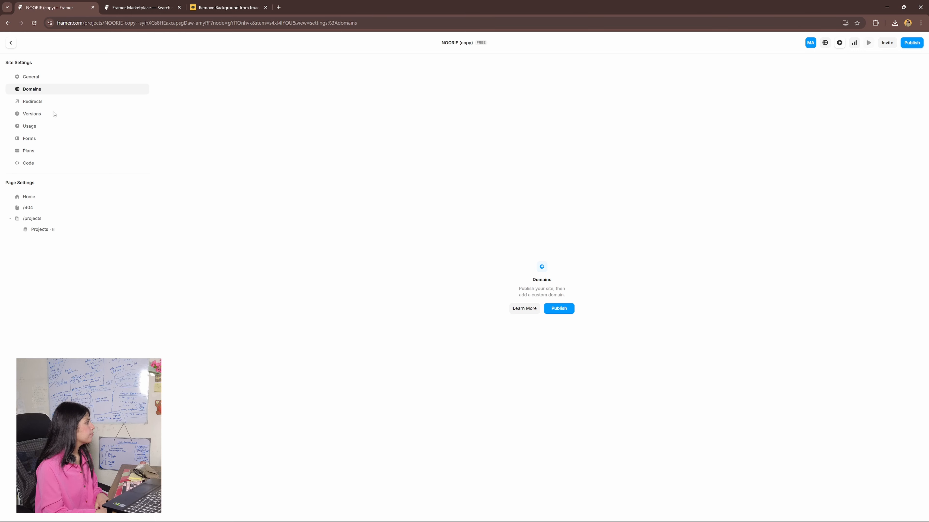
left_click(42, 150)
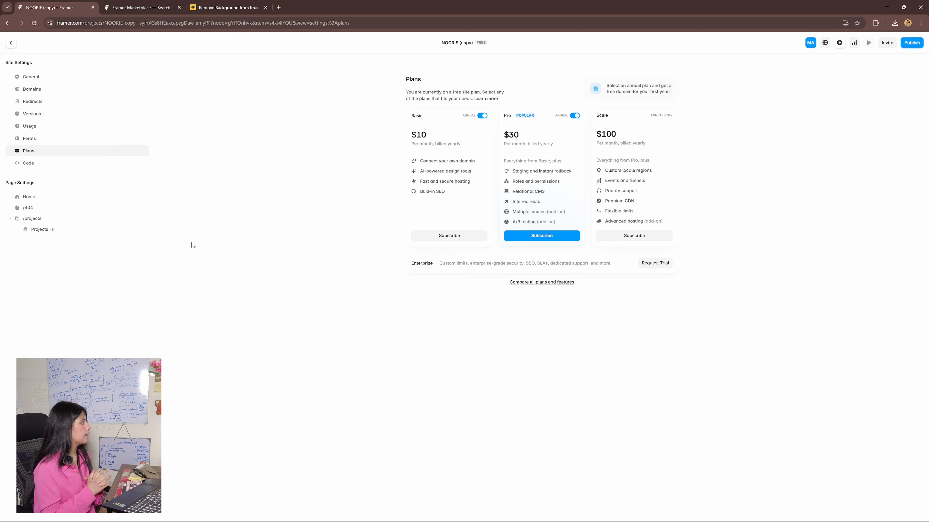
left_click(54, 203)
left_click(49, 208)
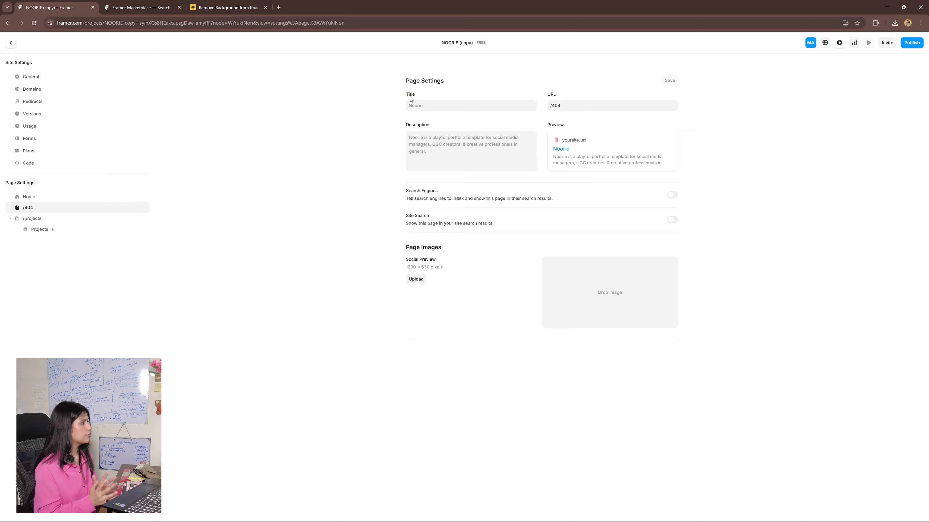
left_click(74, 199)
left_click(81, 208)
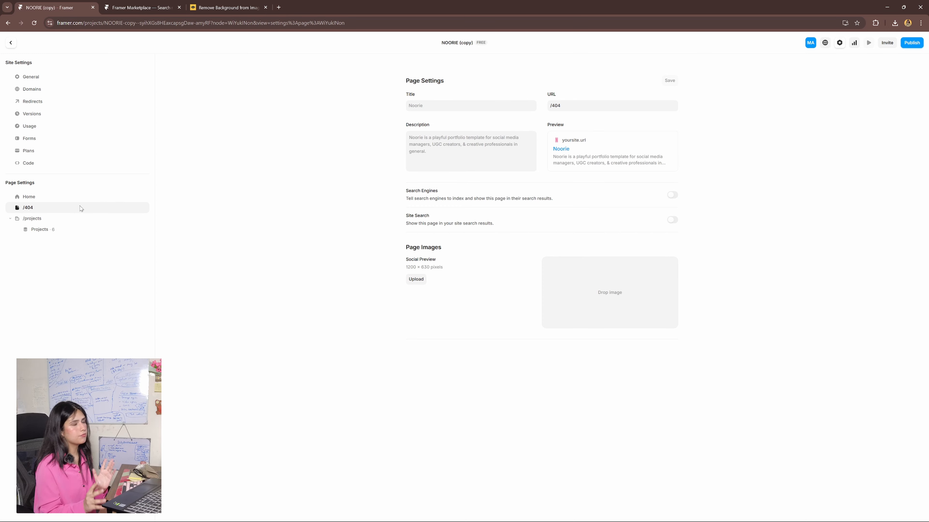
- Return to the canvas and publish the site
left_click(10, 43)
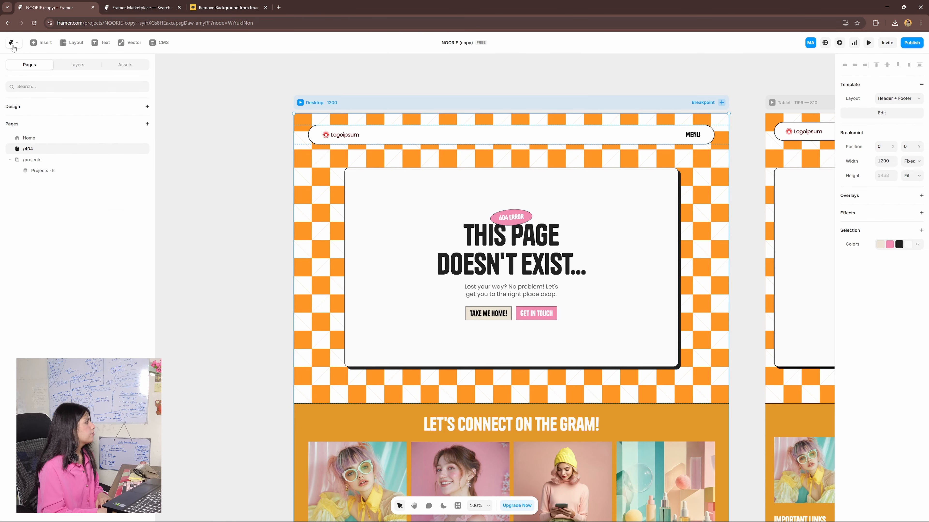
left_click(911, 43)
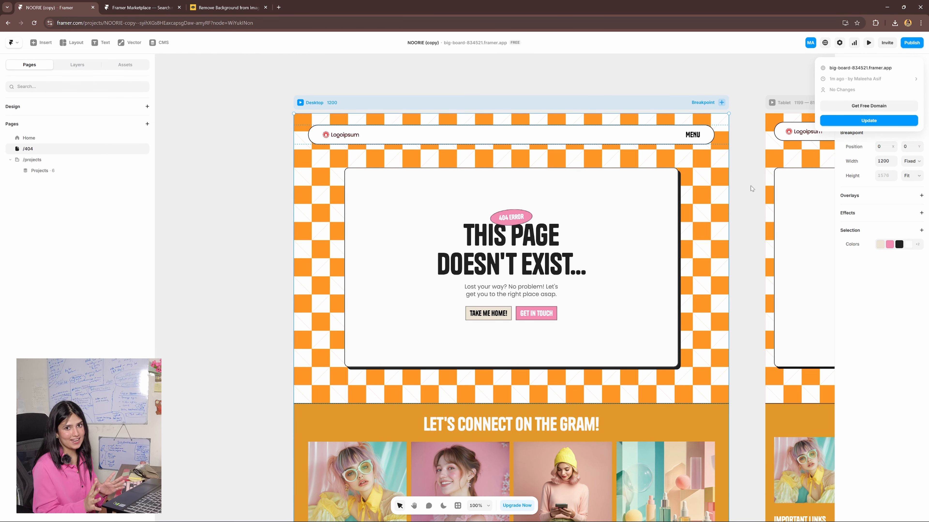
left_click(751, 185)
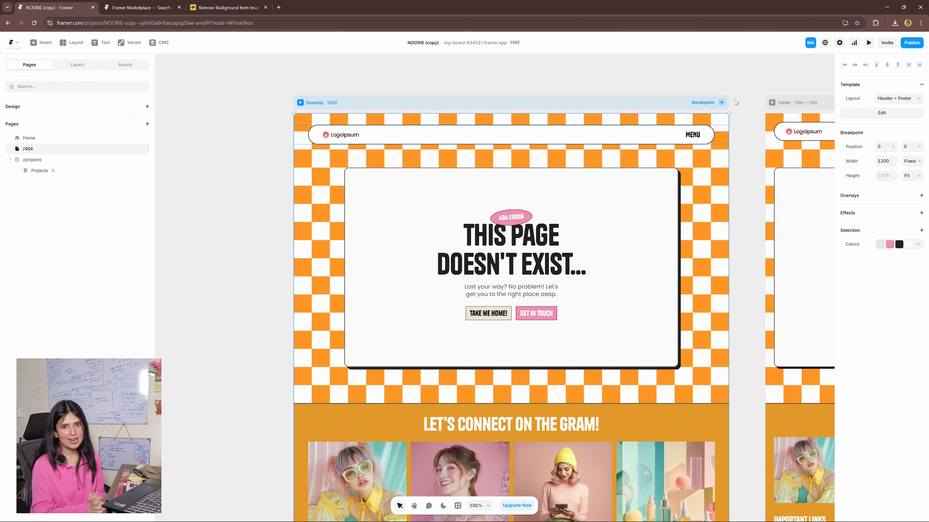